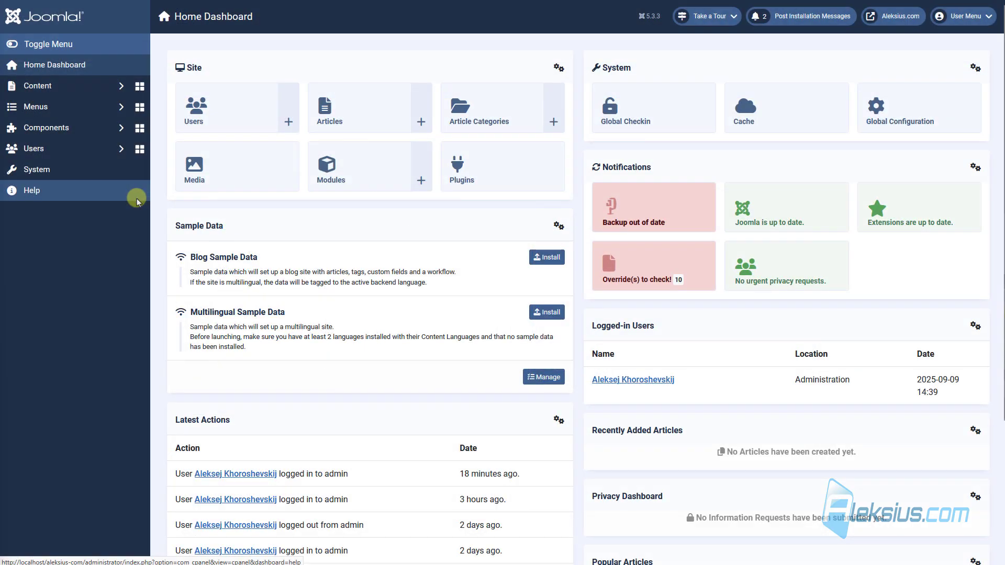
Step: Expand the installed components list on the Joomla Home Dashboard
{"action": "left_click", "coordinate": [87, 132]}
Step: Open VirtueMart's Shopper Fields list, expand CONFIGURATION, and scroll through the 28 fields
{"action": "left_click", "coordinate": [91, 301]}
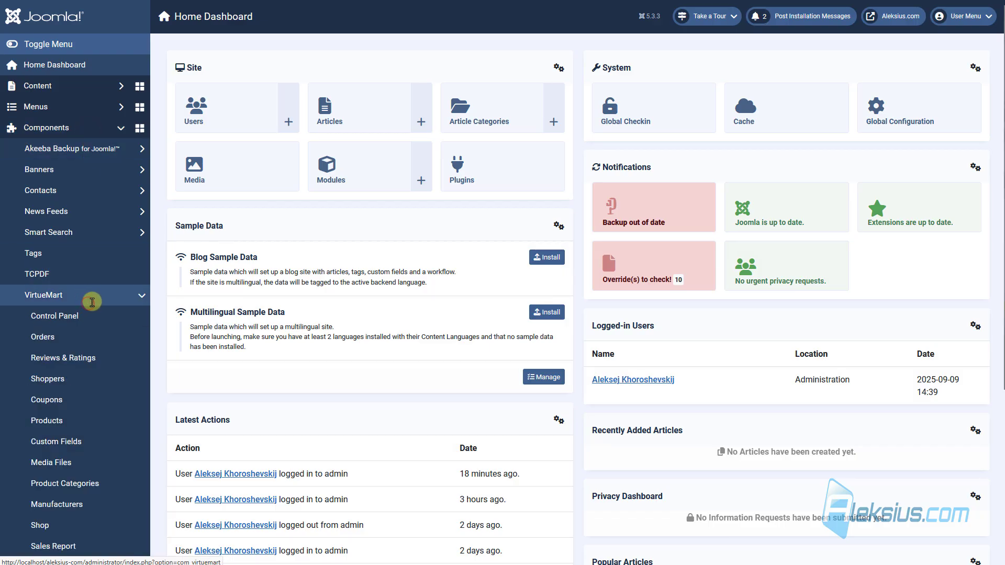
{"action": "scroll", "coordinate": [92, 302], "scroll_direction": "down", "scroll_amount": 5}
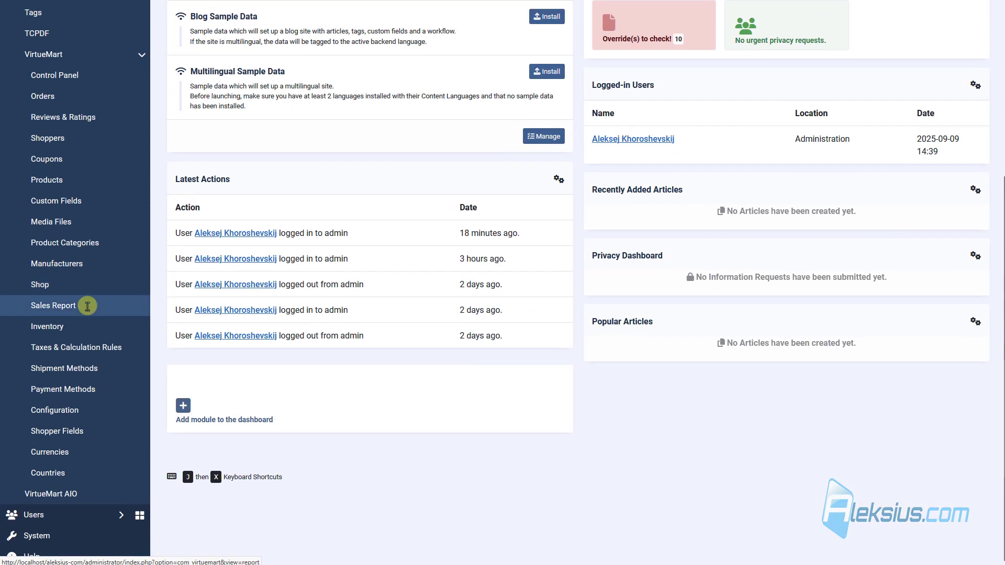
{"action": "left_click", "coordinate": [70, 433]}
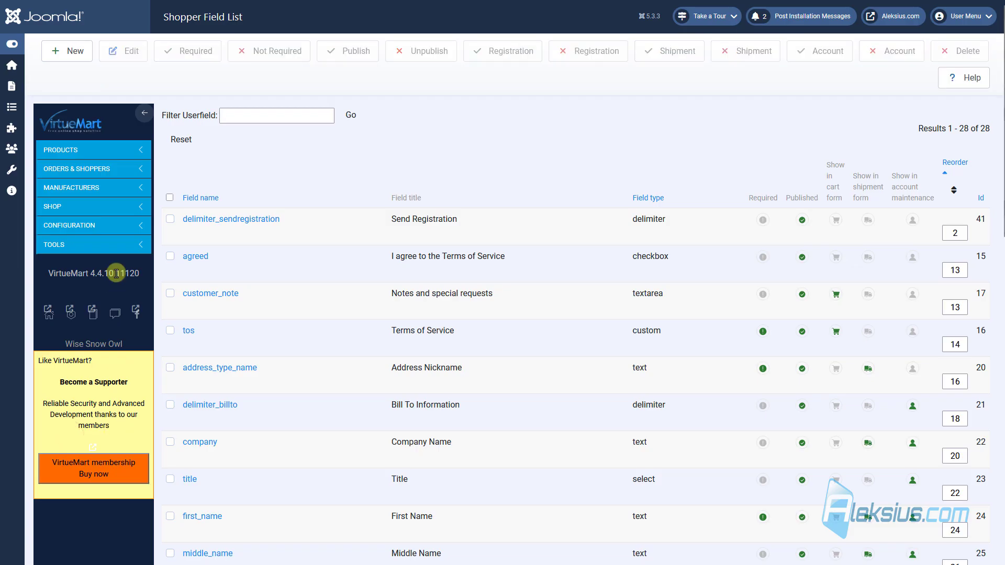
{"action": "left_click", "coordinate": [108, 226]}
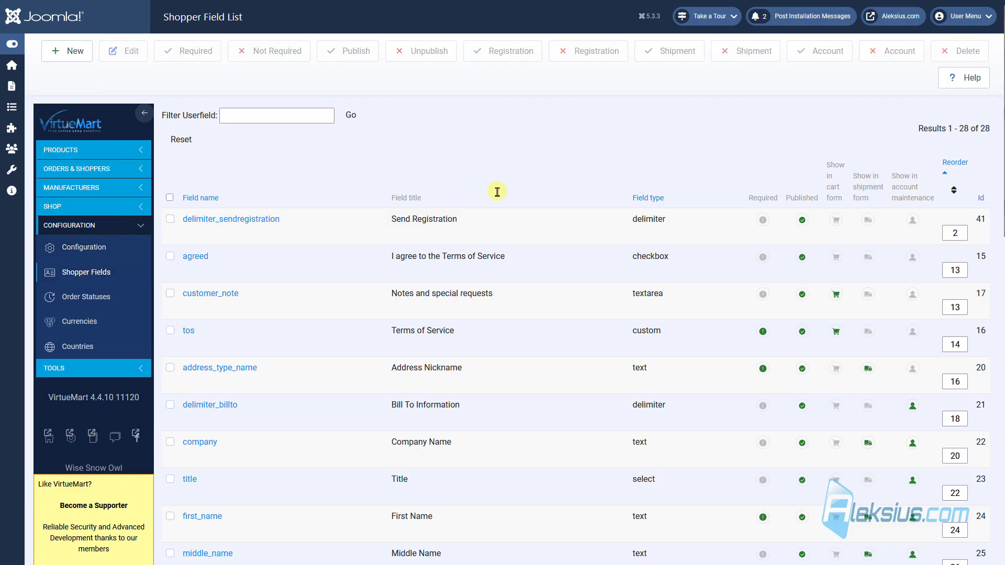
{"action": "scroll", "coordinate": [497, 191], "scroll_direction": "down", "scroll_amount": 7}
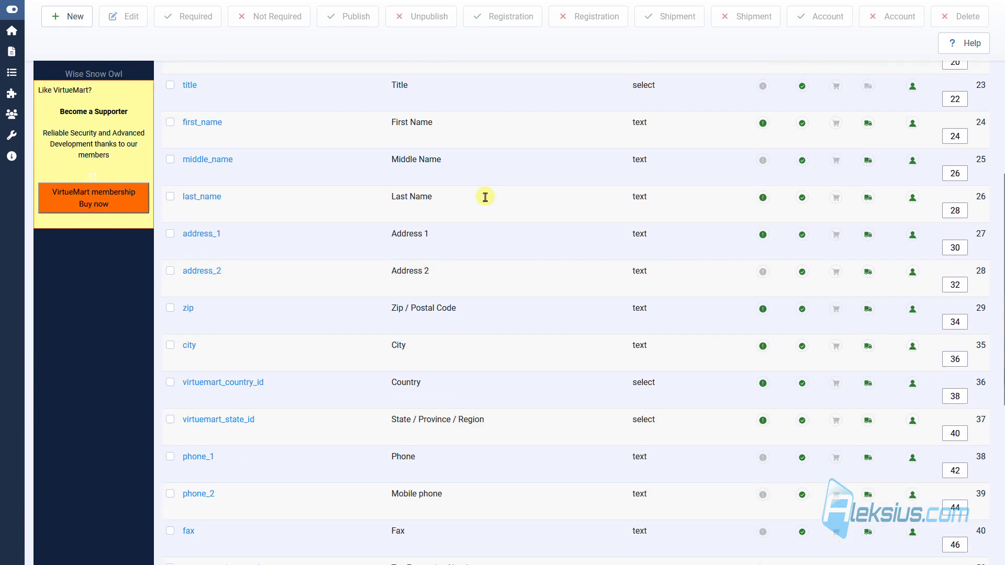
{"action": "scroll", "coordinate": [485, 197], "scroll_direction": "down", "scroll_amount": 7}
{"action": "scroll", "coordinate": [479, 199], "scroll_direction": "up", "scroll_amount": 6}
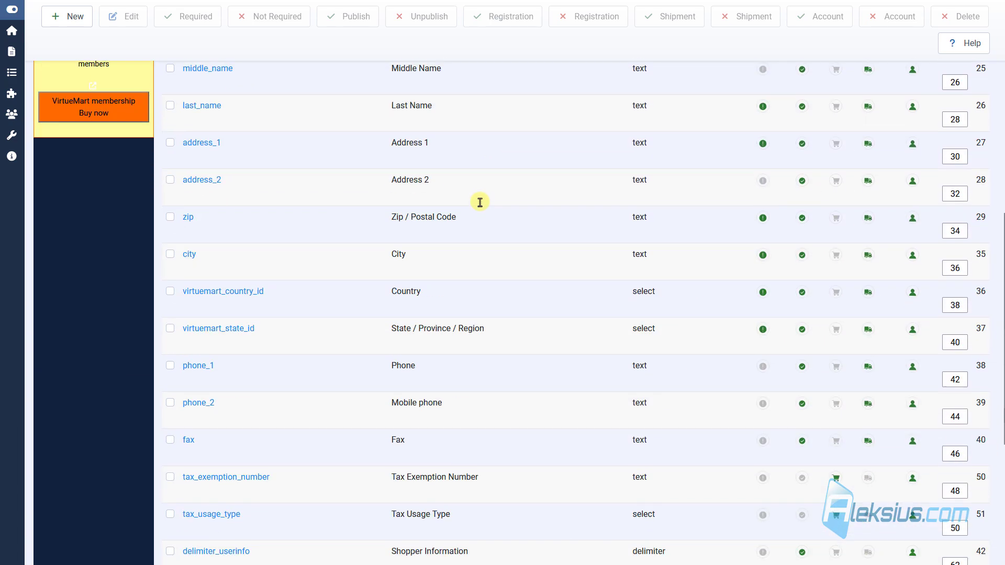
{"action": "scroll", "coordinate": [480, 202], "scroll_direction": "up", "scroll_amount": 8}
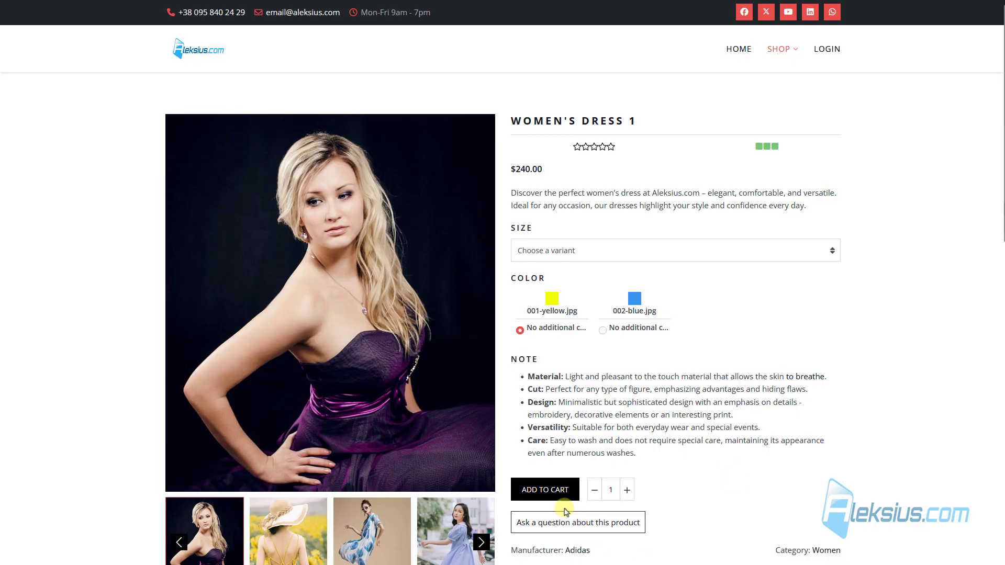
Step: Add Women's dress 1 to the cart and view the cart
{"action": "left_click", "coordinate": [554, 487]}
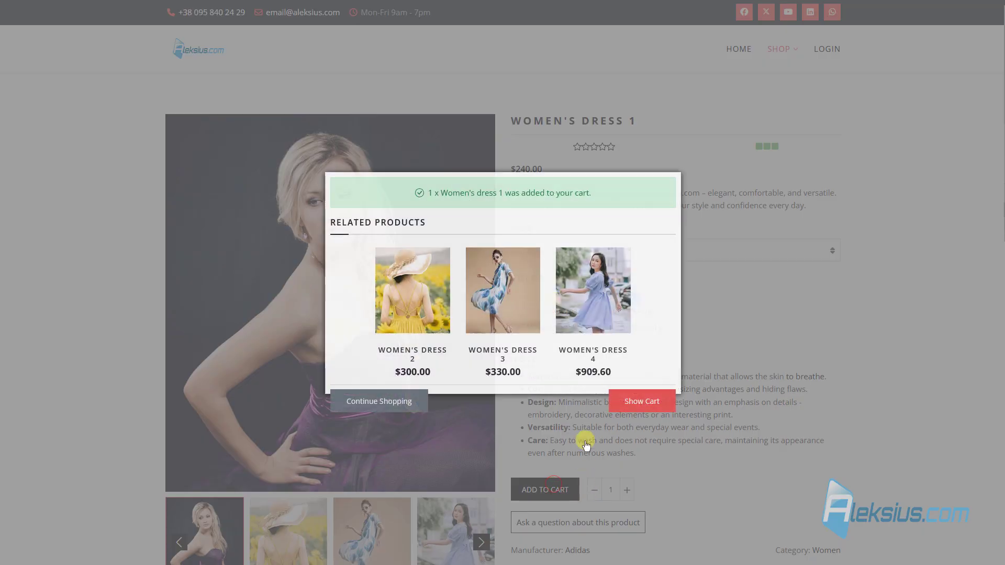
{"action": "left_click", "coordinate": [649, 387]}
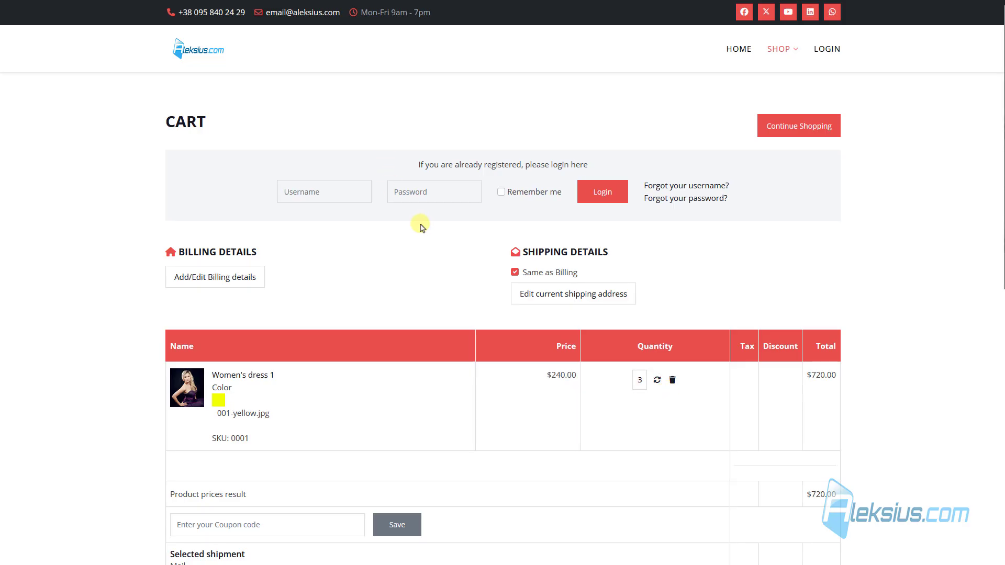
{"action": "scroll", "coordinate": [422, 226], "scroll_direction": "down", "scroll_amount": 9}
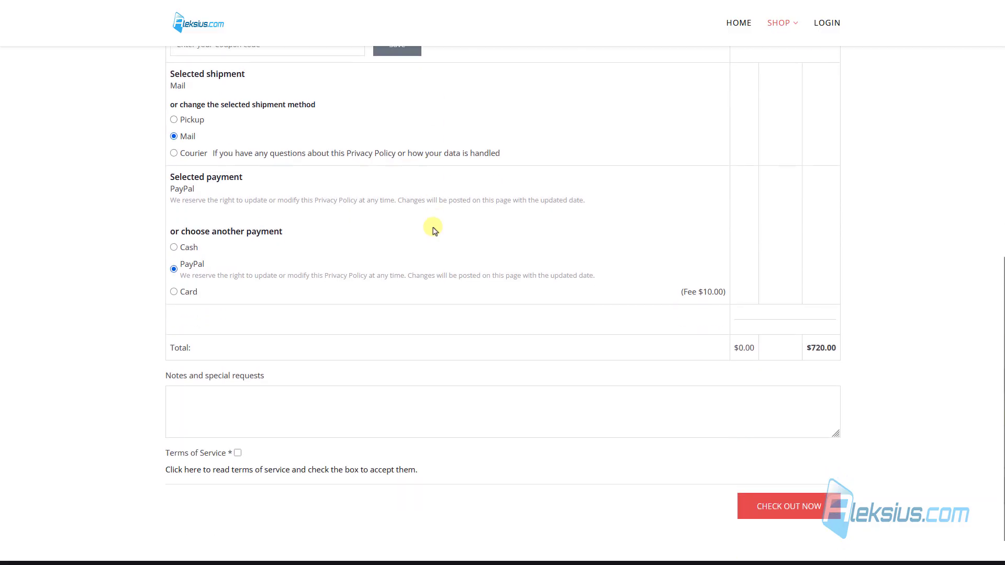
{"action": "scroll", "coordinate": [432, 230], "scroll_direction": "down", "scroll_amount": 1}
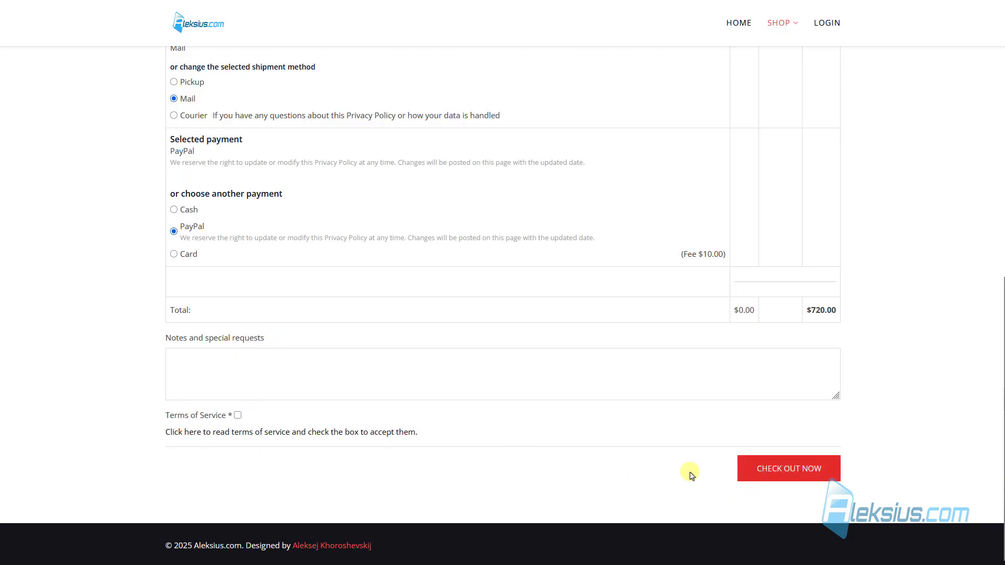
Step: Proceed to checkout and review the billing details form
{"action": "left_click", "coordinate": [796, 471]}
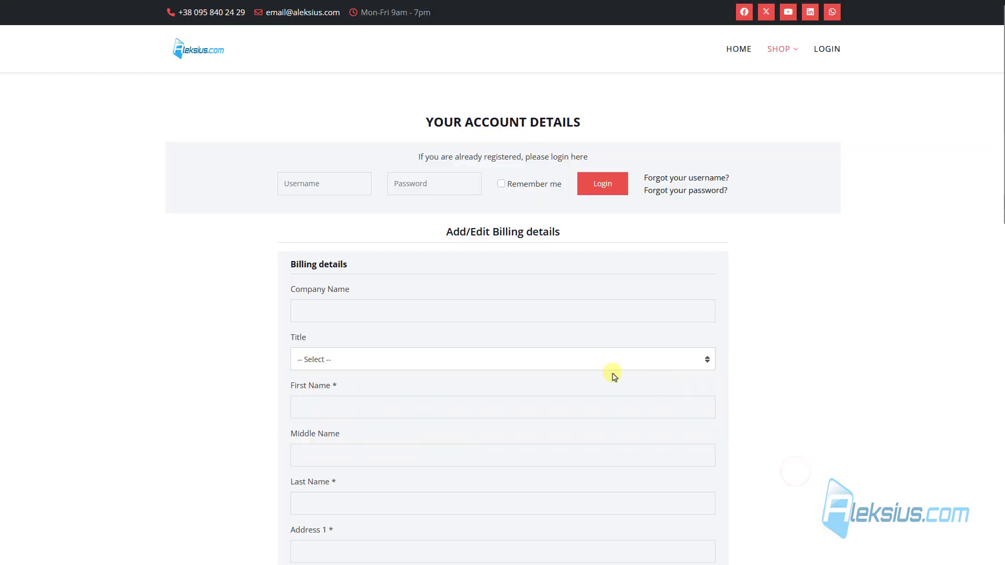
{"action": "scroll", "coordinate": [534, 355], "scroll_direction": "down", "scroll_amount": 3}
{"action": "scroll", "coordinate": [512, 346], "scroll_direction": "down", "scroll_amount": 6}
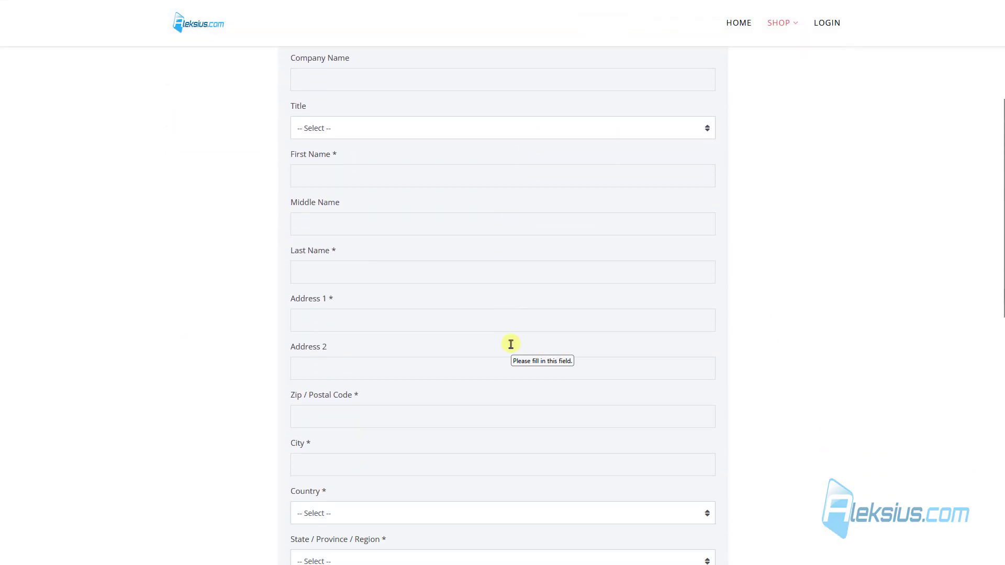
{"action": "scroll", "coordinate": [510, 343], "scroll_direction": "down", "scroll_amount": 2}
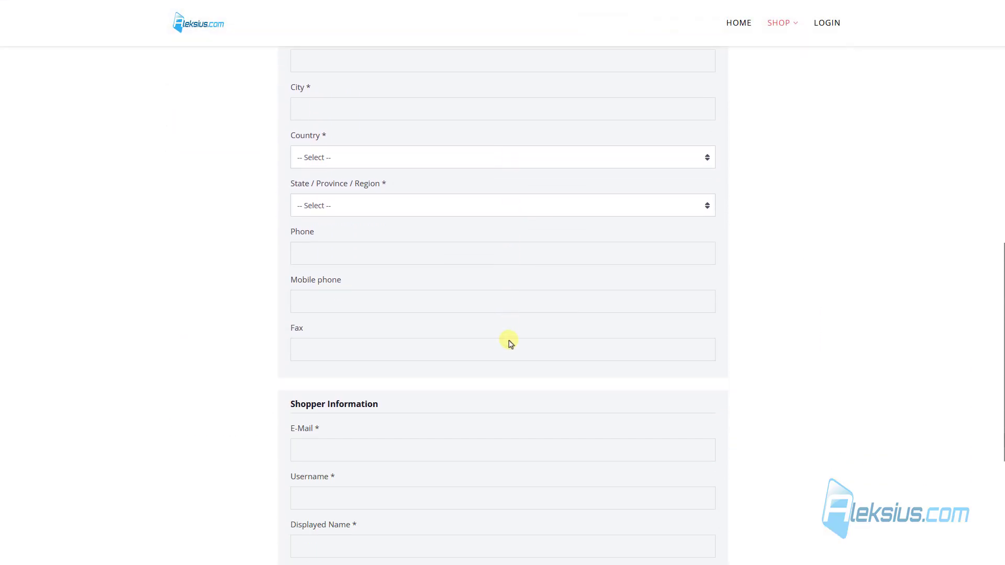
Step: Open the login page in a new tab and go to the account registration form
{"action": "right_click", "coordinate": [833, 24]}
{"action": "left_click", "coordinate": [841, 37]}
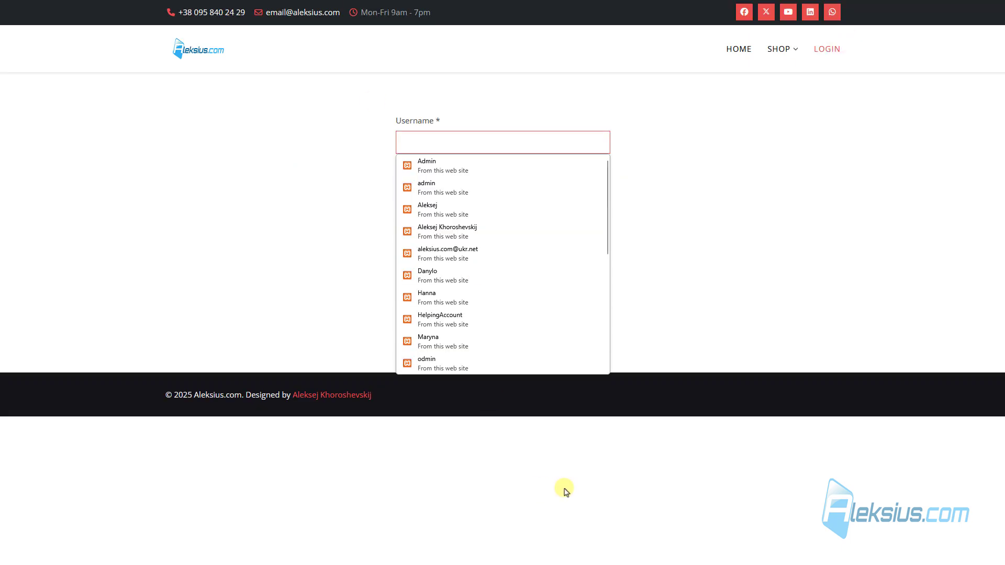
{"action": "left_click", "coordinate": [565, 491]}
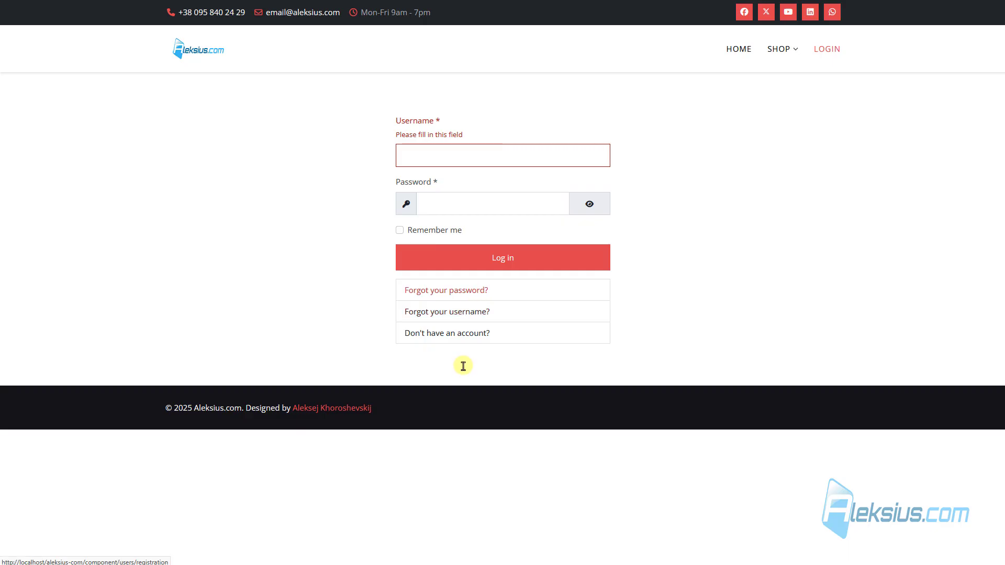
{"action": "left_click", "coordinate": [461, 333]}
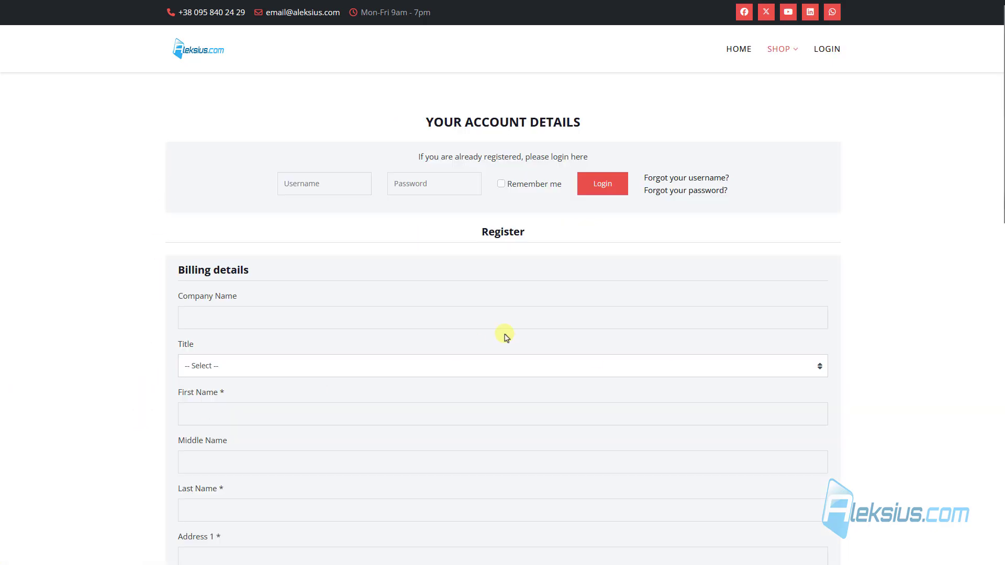
Step: Review the registration form, then cancel back to the cart
{"action": "scroll", "coordinate": [501, 323], "scroll_direction": "down", "scroll_amount": 2}
{"action": "scroll", "coordinate": [240, 169], "scroll_direction": "down", "scroll_amount": 2}
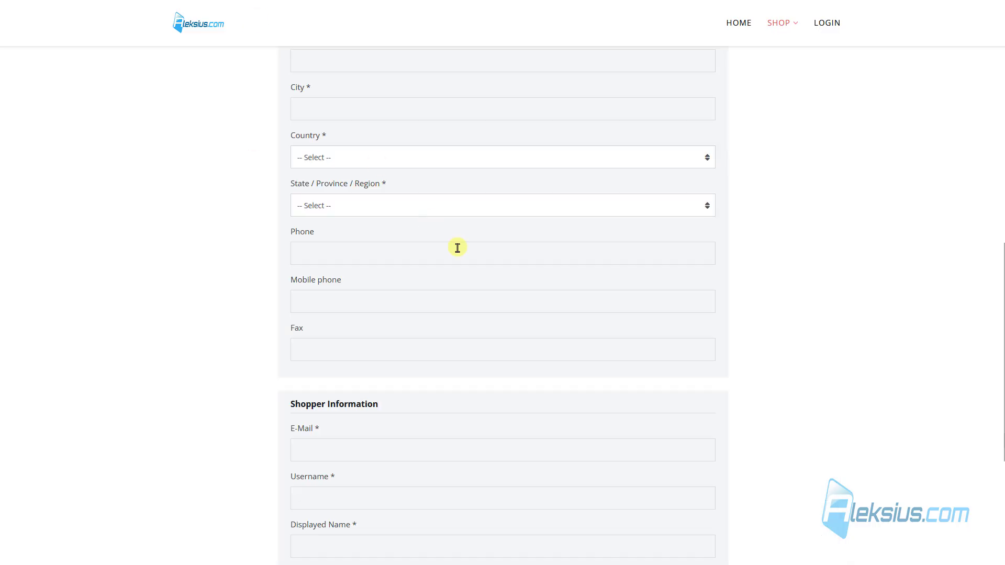
{"action": "scroll", "coordinate": [456, 247], "scroll_direction": "up", "scroll_amount": 10}
{"action": "scroll", "coordinate": [463, 261], "scroll_direction": "down", "scroll_amount": 1}
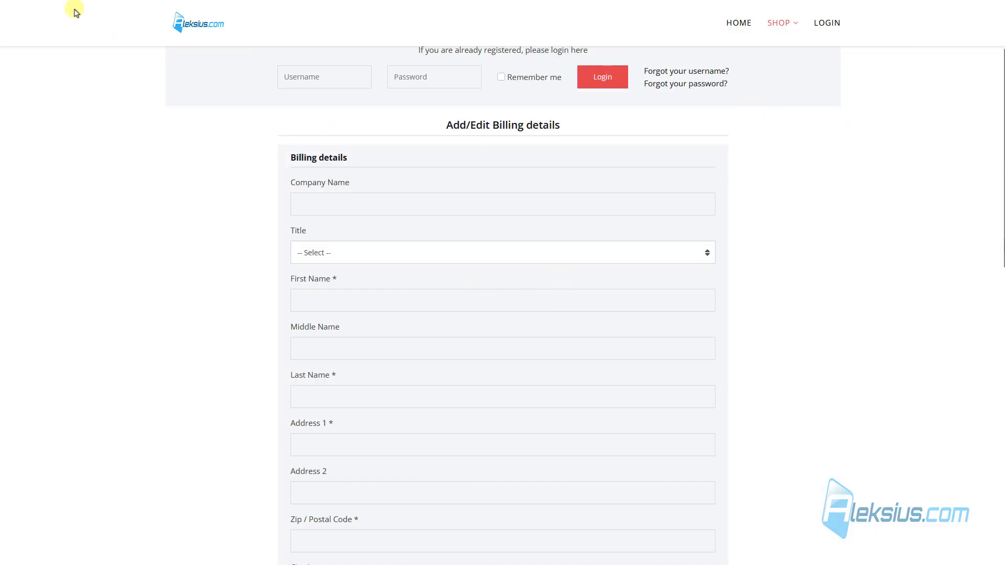
{"action": "scroll", "coordinate": [461, 206], "scroll_direction": "down", "scroll_amount": 1}
{"action": "scroll", "coordinate": [462, 205], "scroll_direction": "down", "scroll_amount": 12}
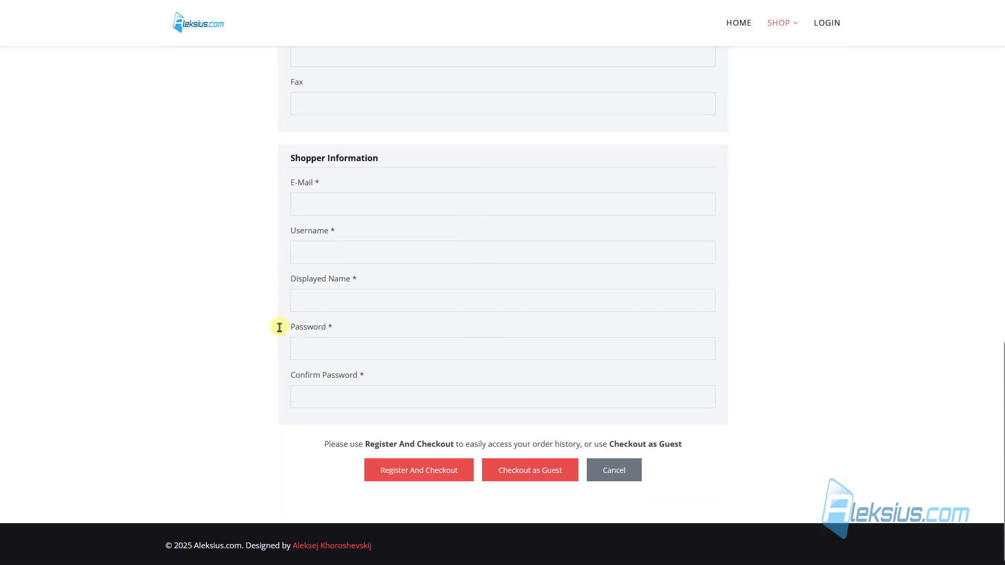
{"action": "left_click", "coordinate": [615, 470]}
{"action": "scroll", "coordinate": [545, 322], "scroll_direction": "down", "scroll_amount": 8}
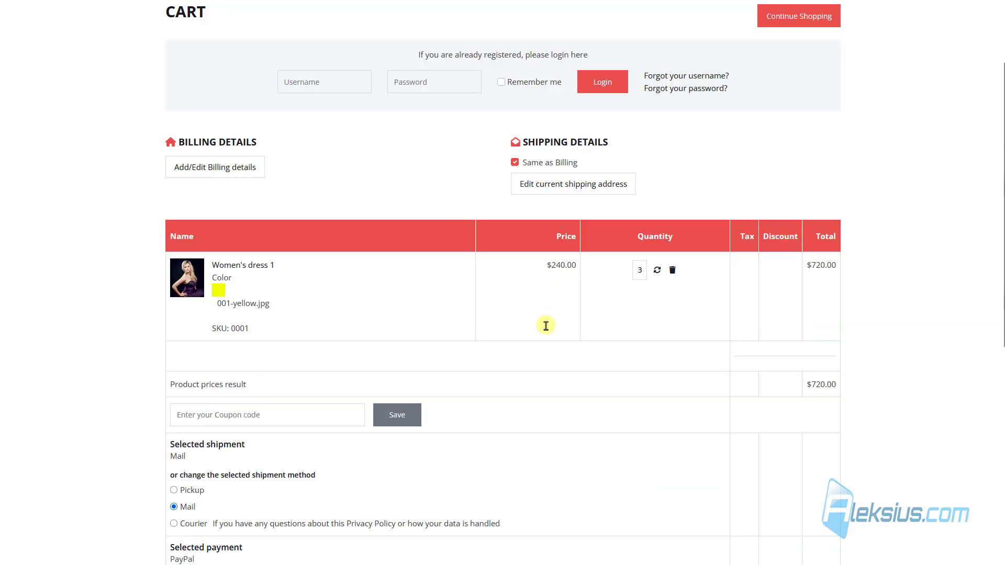
{"action": "scroll", "coordinate": [544, 319], "scroll_direction": "down", "scroll_amount": 2}
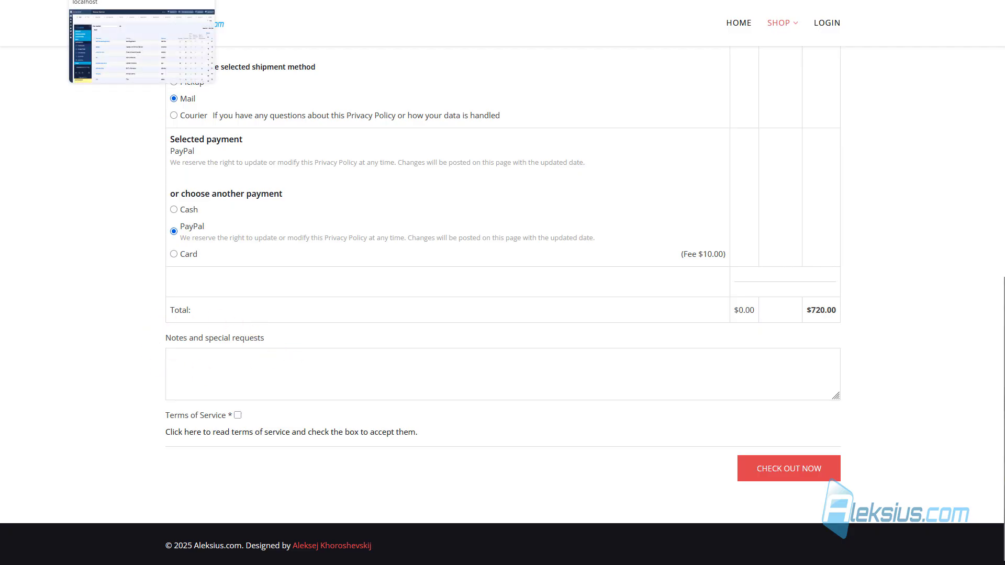
Step: Return to the admin Shopper Field List and inspect the customer_note 'Notes and special requests' row
{"action": "left_click", "coordinate": [142, 0]}
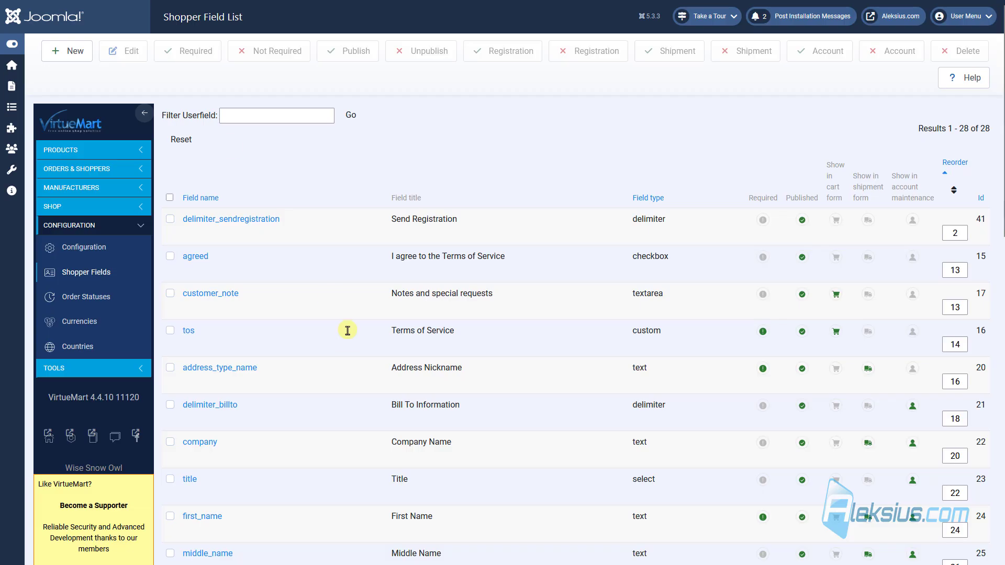
{"action": "triple_click", "coordinate": [404, 295]}
{"action": "left_click", "coordinate": [645, 294]}
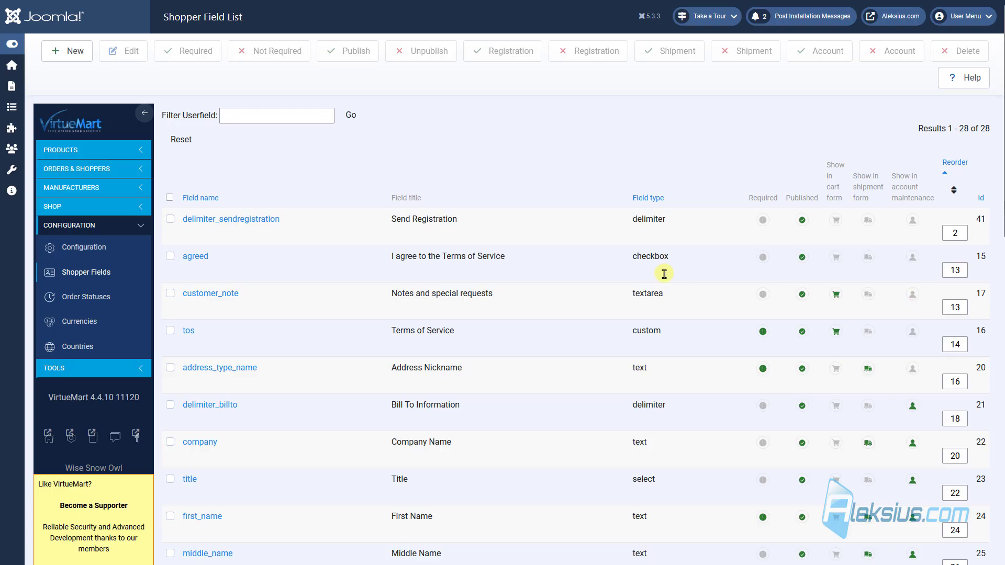
{"action": "scroll", "coordinate": [532, 292], "scroll_direction": "down", "scroll_amount": 5}
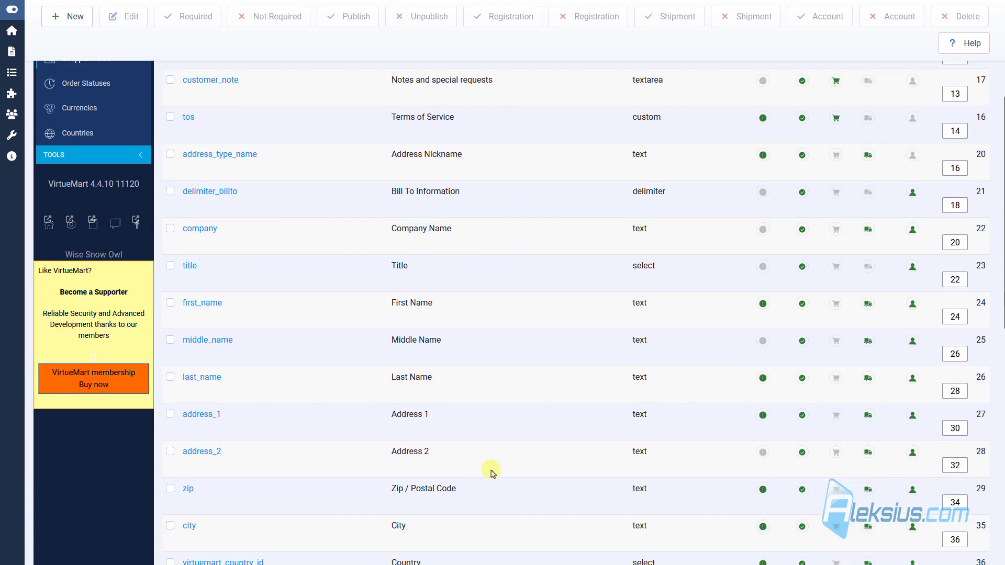
{"action": "scroll", "coordinate": [705, 426], "scroll_direction": "up", "scroll_amount": 5}
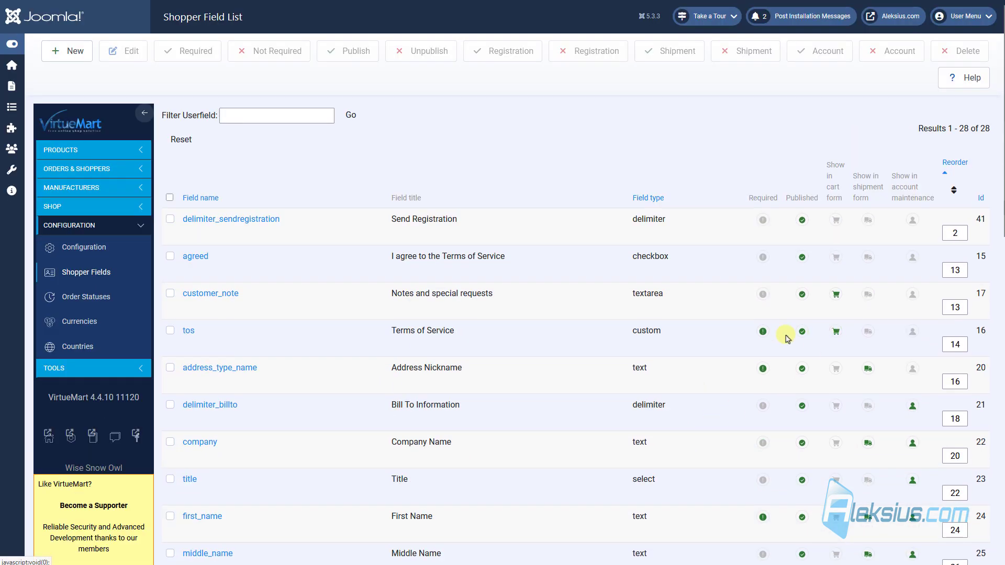
Step: Make customer_note required and confirm the asterisk appears on the cart's Notes field
{"action": "left_click", "coordinate": [763, 297]}
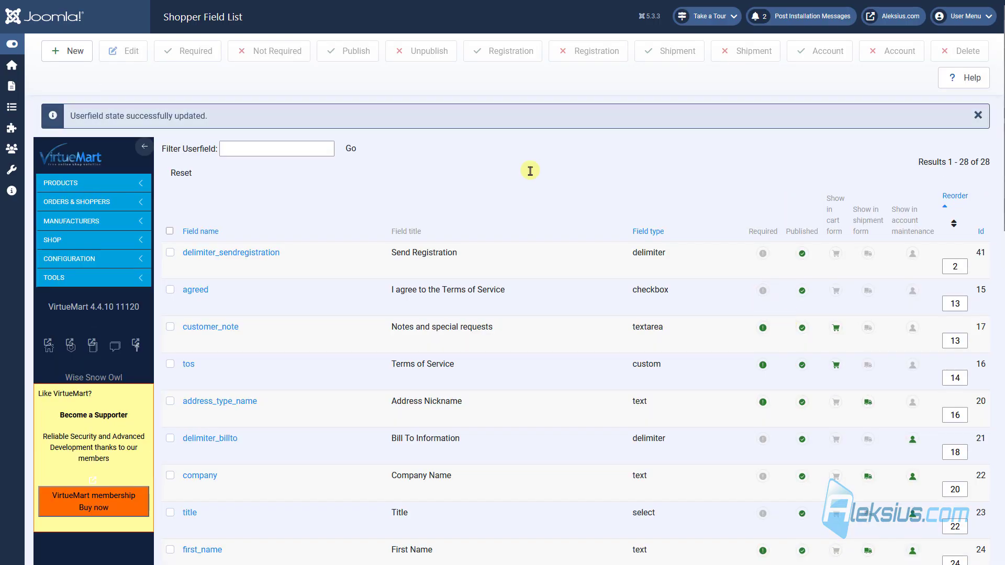
{"action": "left_click", "coordinate": [235, 0]}
{"action": "key", "text": "F5"}
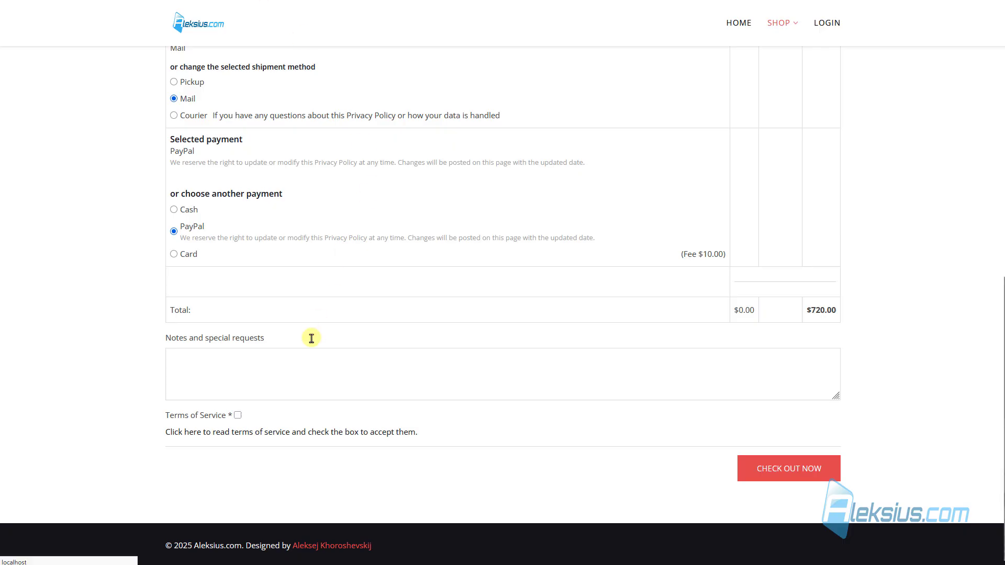
{"action": "left_click_drag", "start_coordinate": [274, 335], "coordinate": [264, 337]}
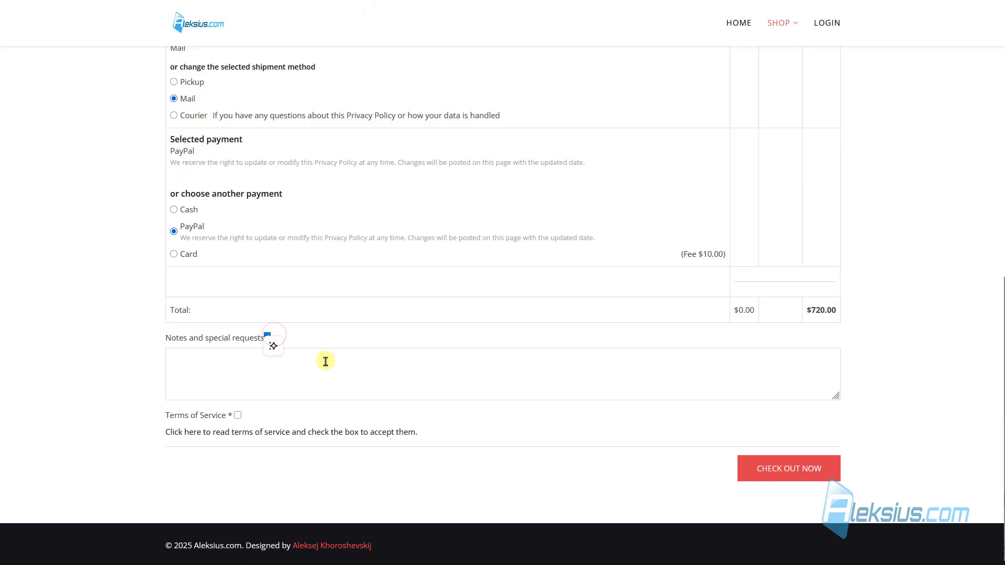
{"action": "left_click", "coordinate": [366, 0]}
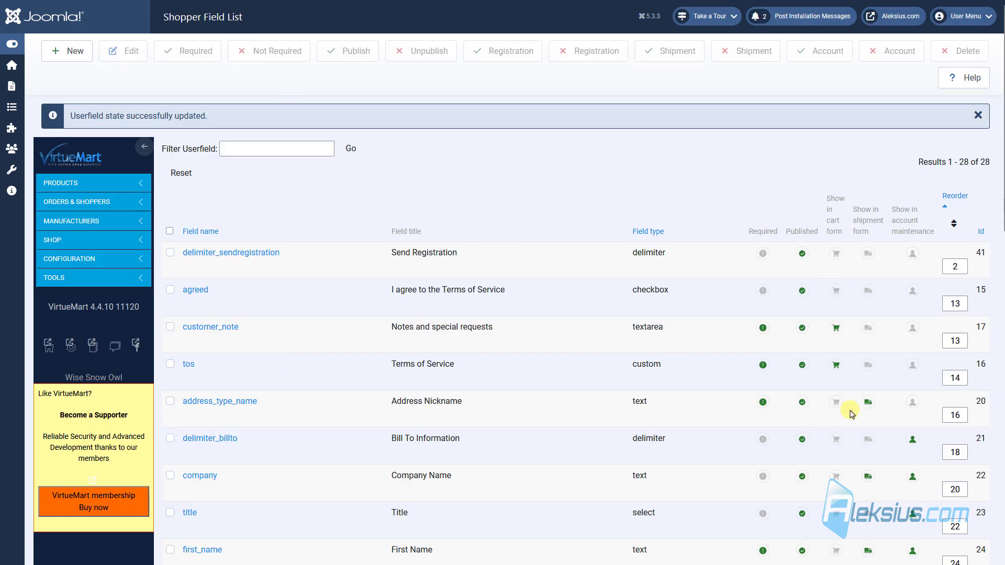
Step: Make customer_note optional, unpublish it and check the cart, then publish it again
{"action": "left_click", "coordinate": [764, 328]}
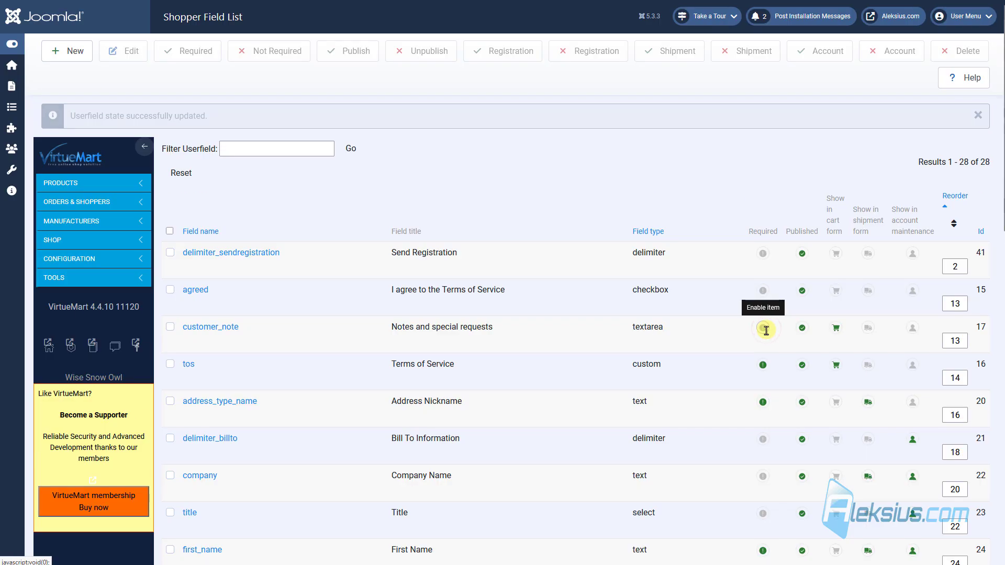
{"action": "left_click", "coordinate": [801, 328]}
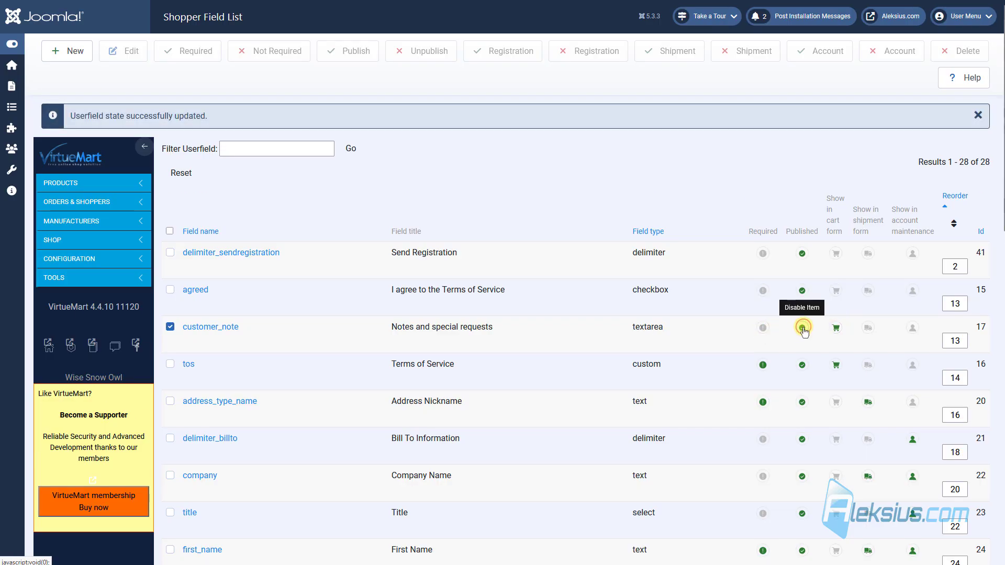
{"action": "left_click", "coordinate": [257, 0]}
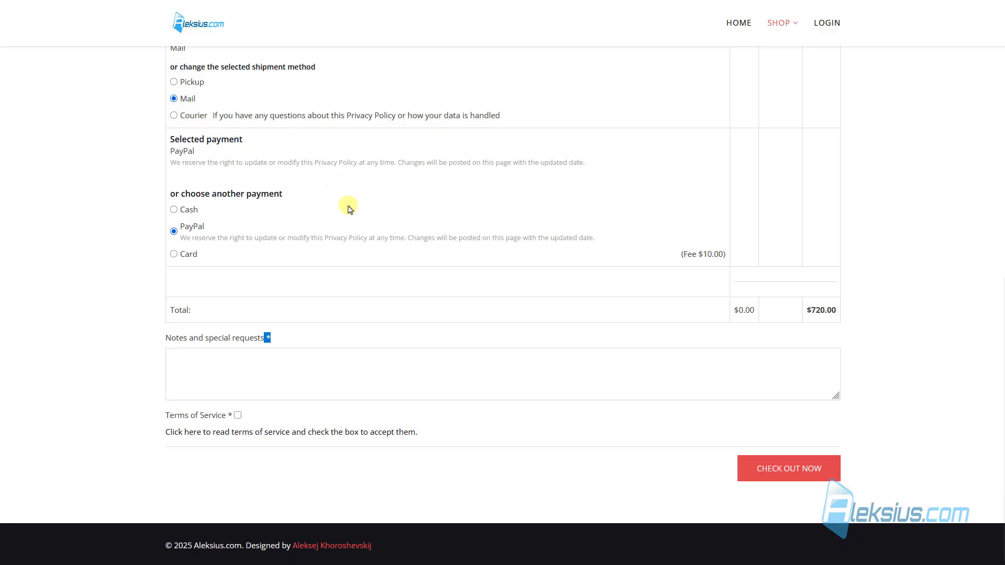
{"action": "key", "text": "F5"}
{"action": "left_click", "coordinate": [225, 0]}
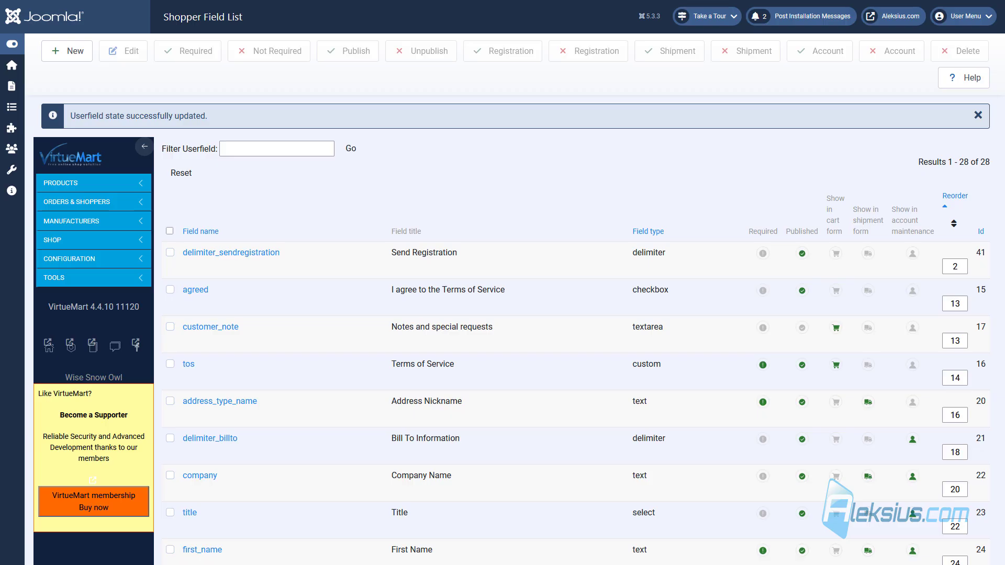
{"action": "left_click", "coordinate": [801, 327]}
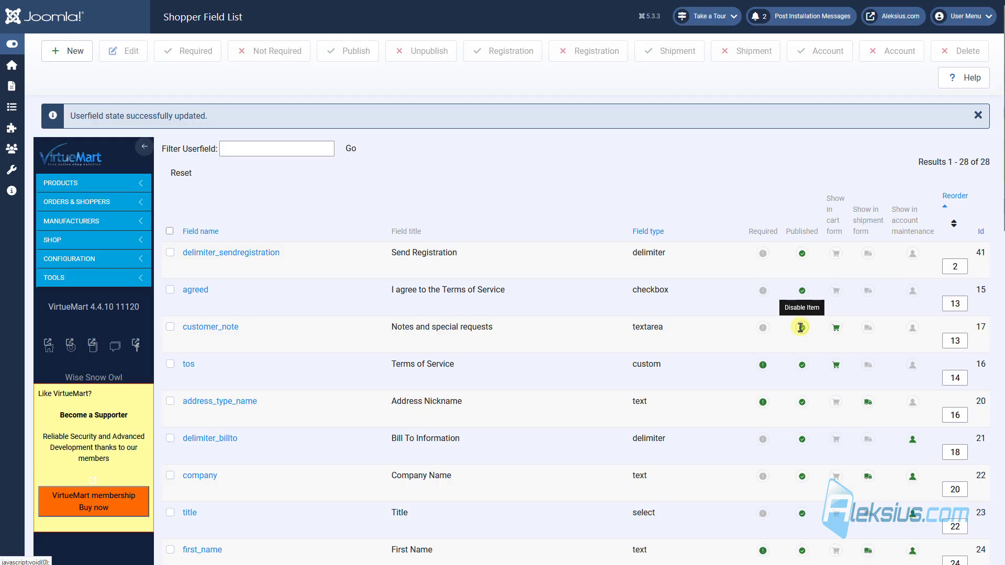
Step: Edit customer_note with description 'Test 1' and placeholder 'Test 2', then save
{"action": "left_click", "coordinate": [227, 327]}
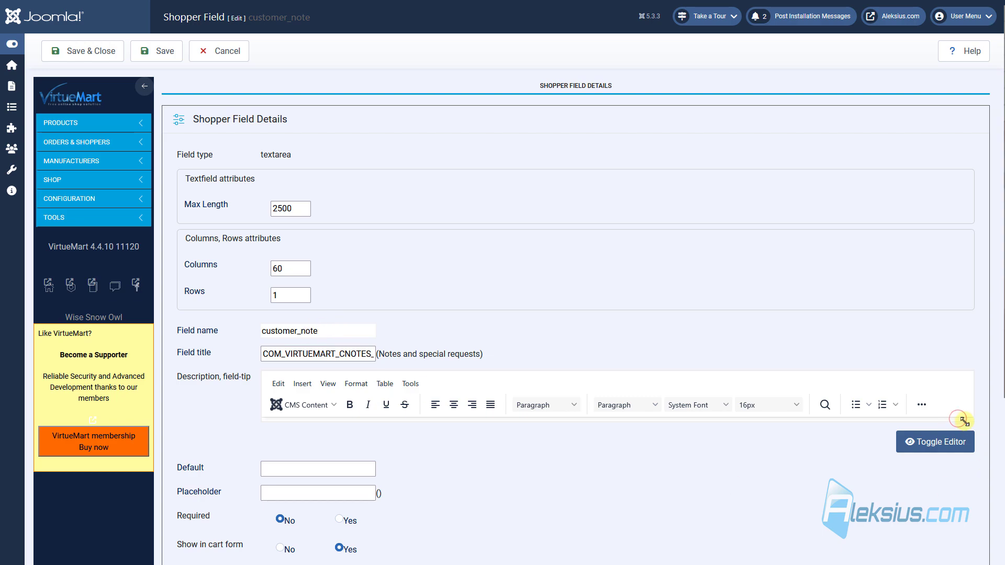
{"action": "left_click_drag", "start_coordinate": [965, 421], "coordinate": [960, 450]}
{"action": "scroll", "coordinate": [195, 280], "scroll_direction": "down", "scroll_amount": 2}
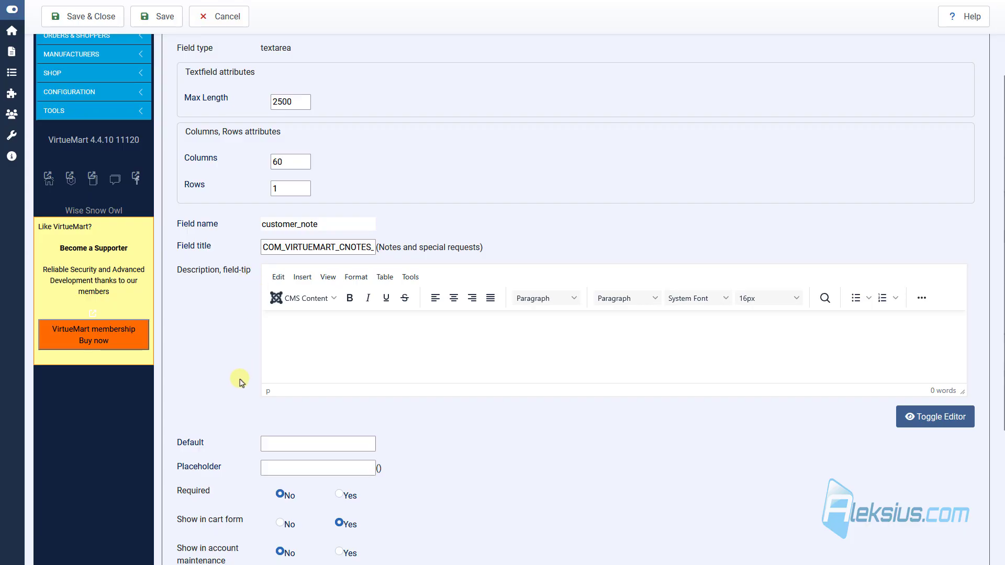
{"action": "left_click", "coordinate": [316, 330]}
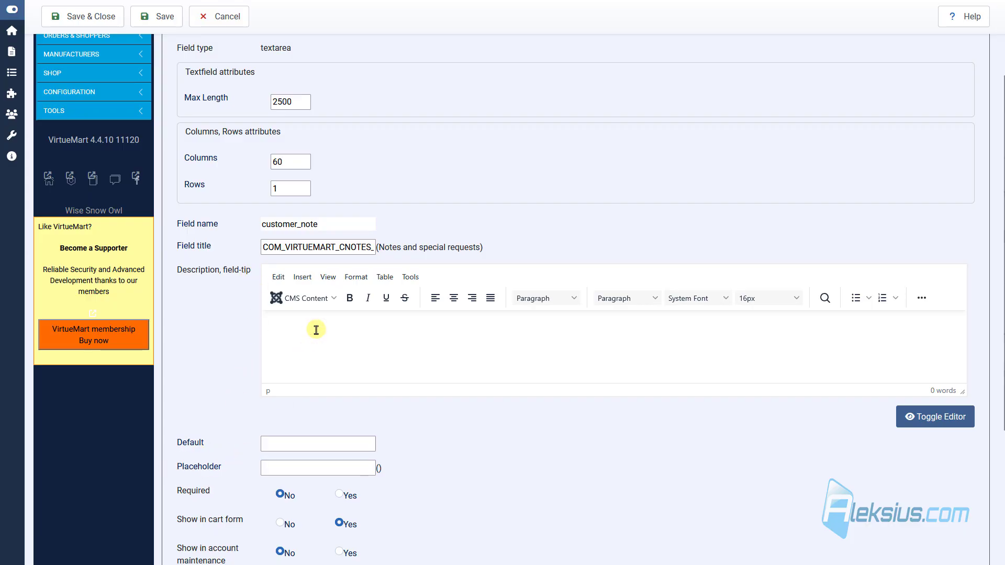
{"action": "type", "text": "Test 1"}
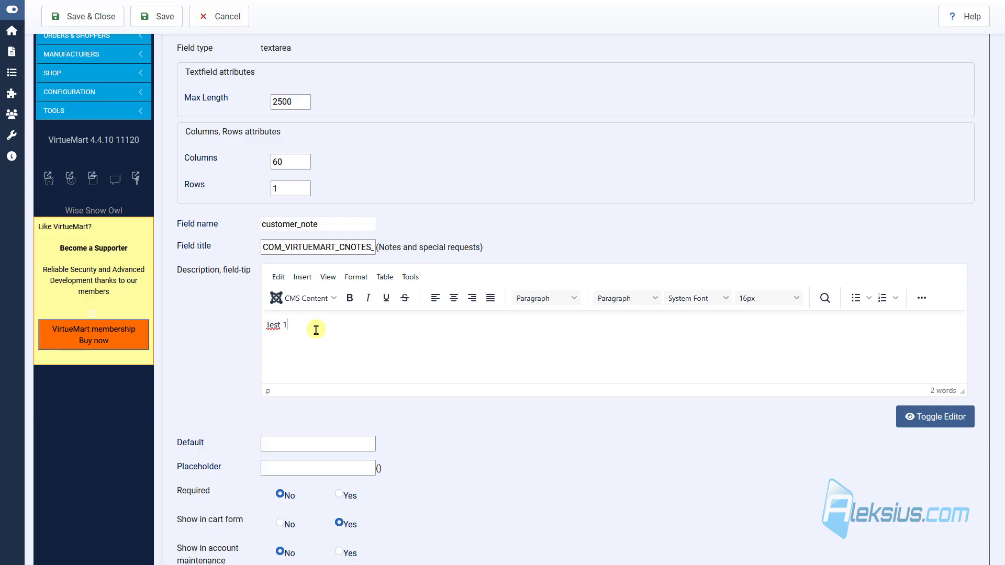
{"action": "left_click", "coordinate": [304, 466]}
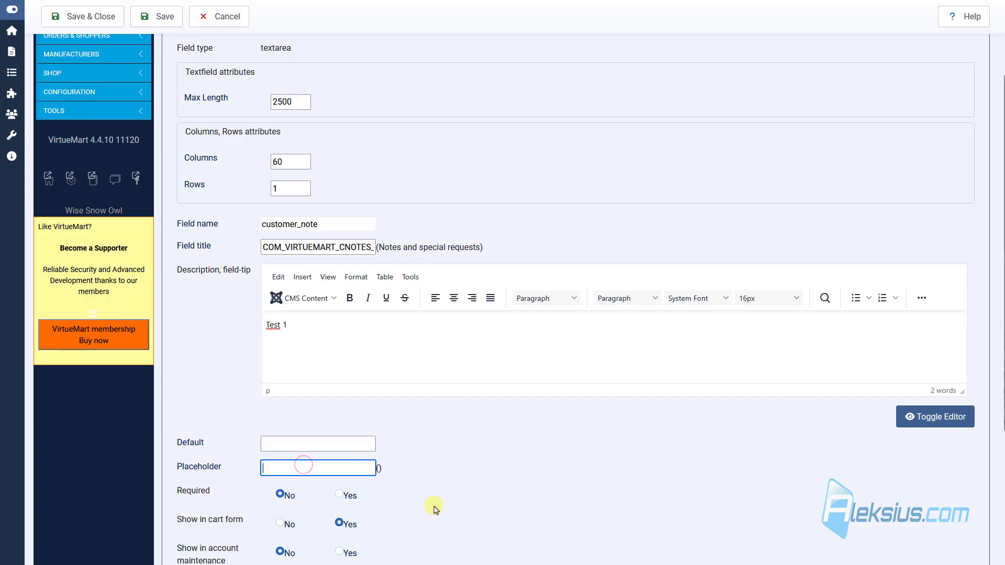
{"action": "type", "text": "Test 2"}
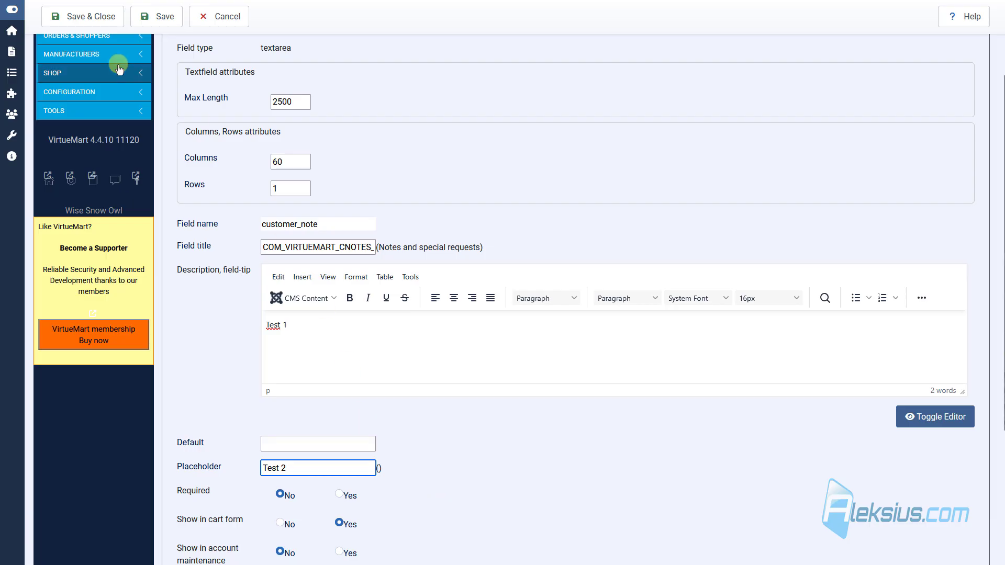
{"action": "left_click", "coordinate": [164, 17]}
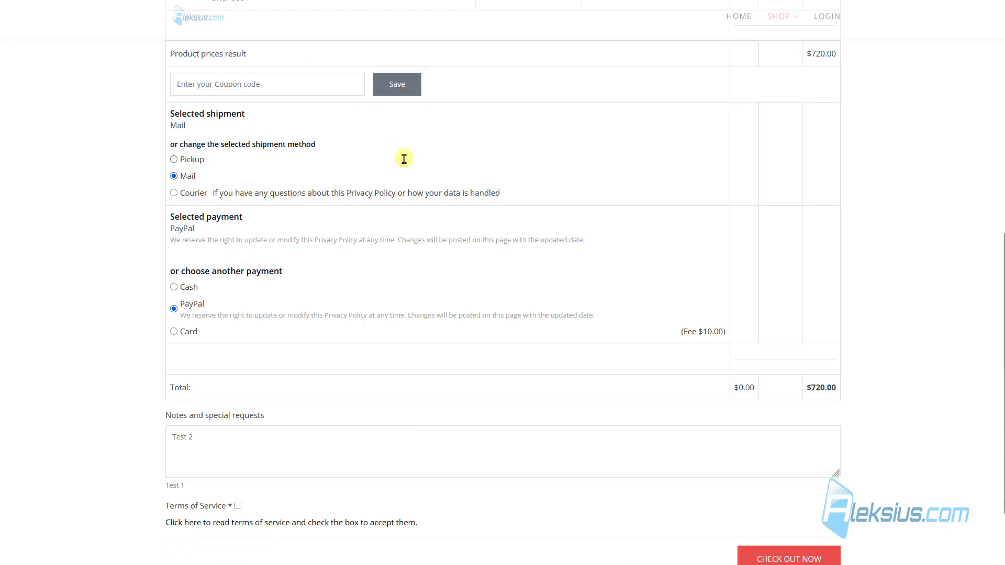
Step: Test typing in the cart's Notes and special requests box, then delete the test text
{"action": "left_click", "coordinate": [203, 437]}
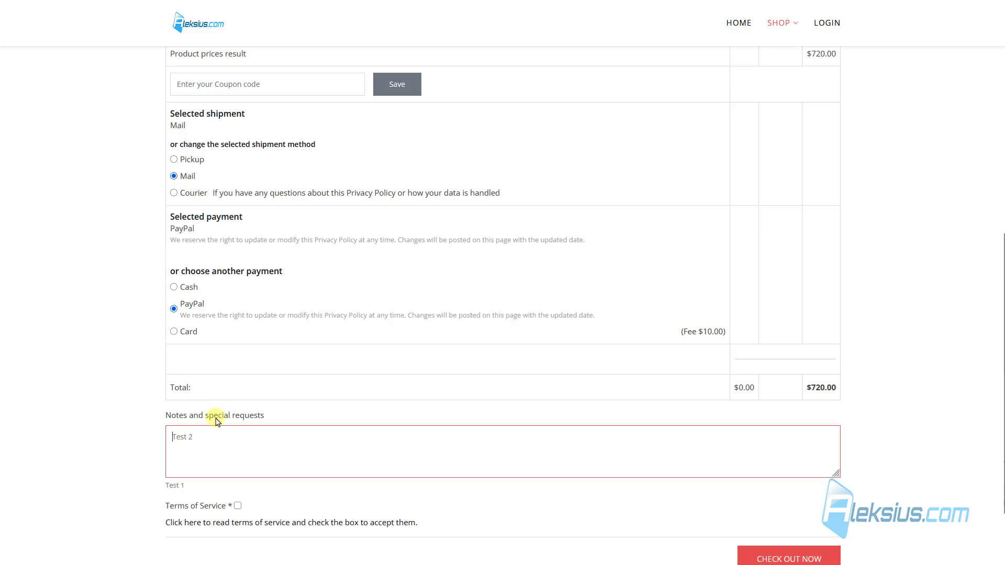
{"action": "left_click", "coordinate": [227, 482]}
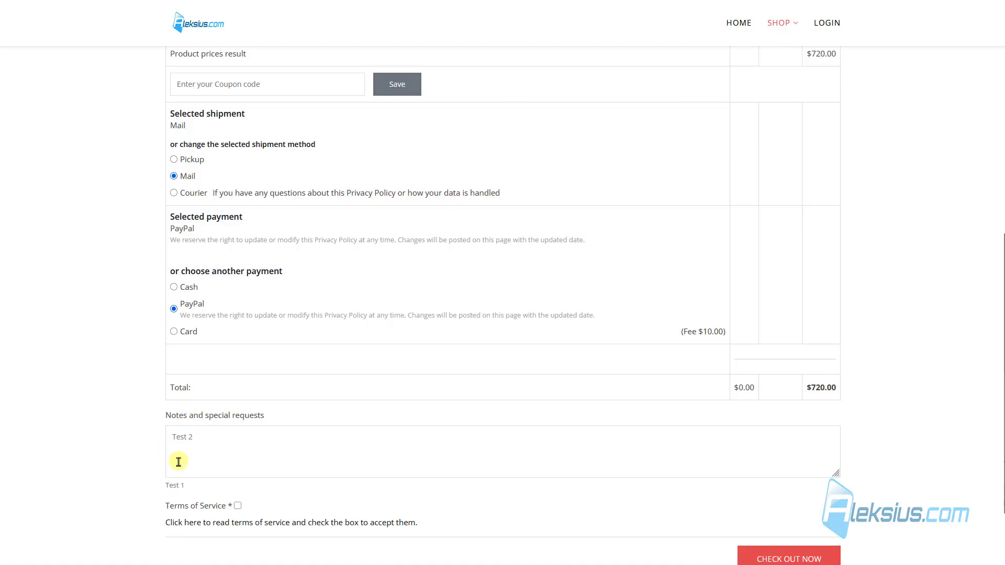
{"action": "left_click", "coordinate": [183, 437]}
{"action": "type", "text": "fgdfgdfgdfg"}
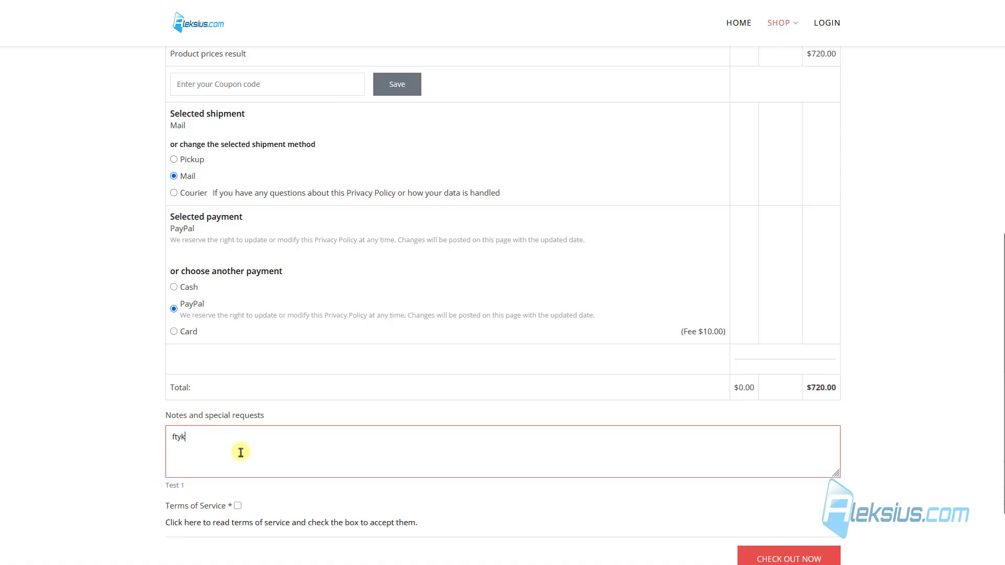
{"action": "left_click_drag", "start_coordinate": [227, 440], "coordinate": [41, 428]}
{"action": "key", "text": "BackSpace"}
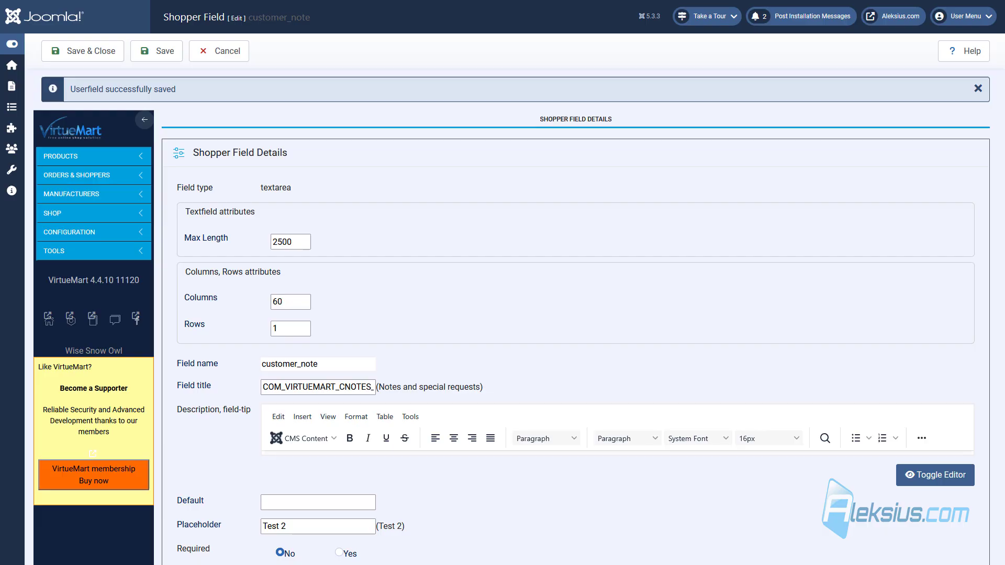
Step: Clear the 'Test 2' placeholder and 'Test 1' description from customer_note, then save and close
{"action": "triple_click", "coordinate": [311, 526]}
{"action": "key", "text": "BackSpace"}
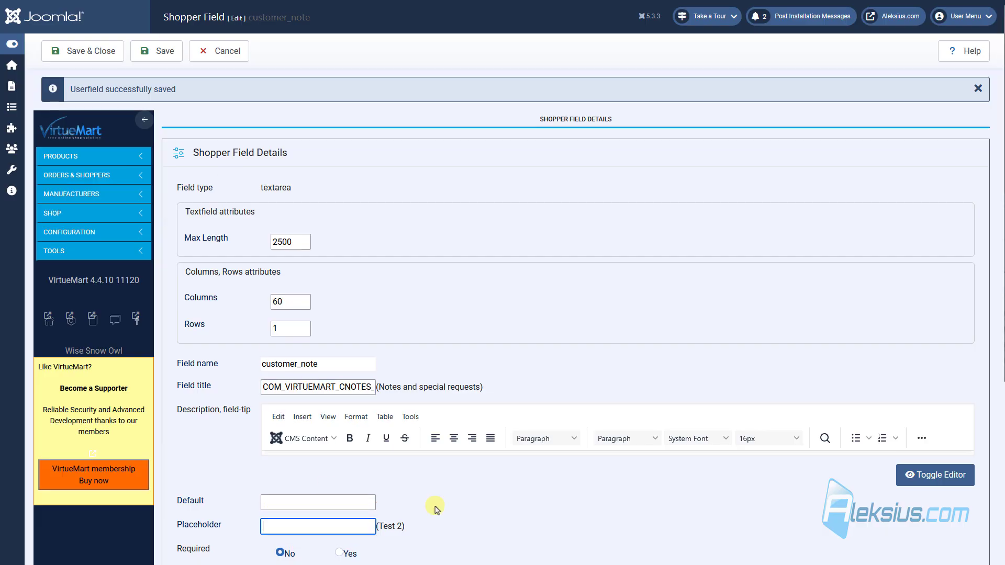
{"action": "left_click", "coordinate": [977, 476]}
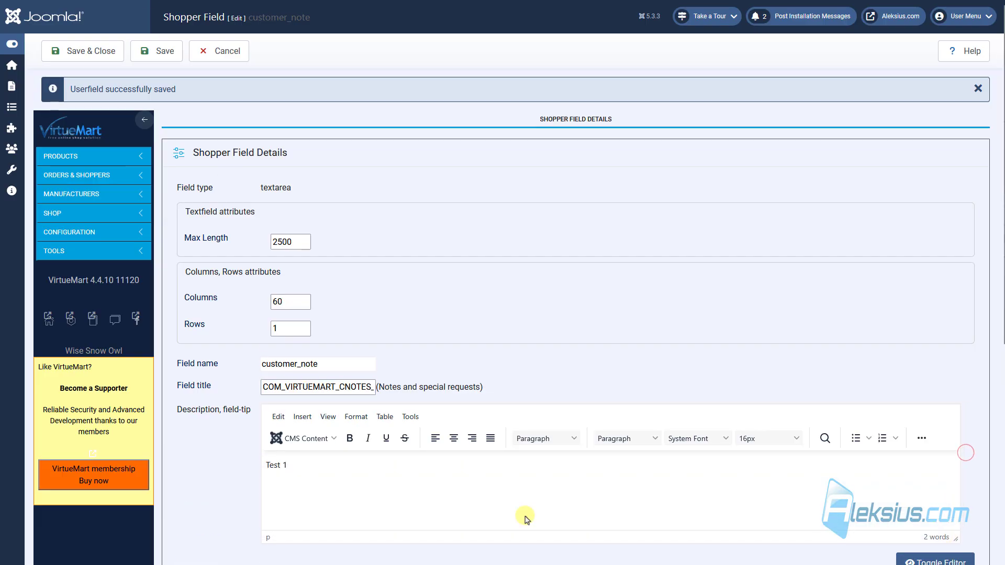
{"action": "left_click_drag", "start_coordinate": [522, 516], "coordinate": [190, 443]}
{"action": "key", "text": "BackSpace"}
{"action": "left_click", "coordinate": [93, 53]}
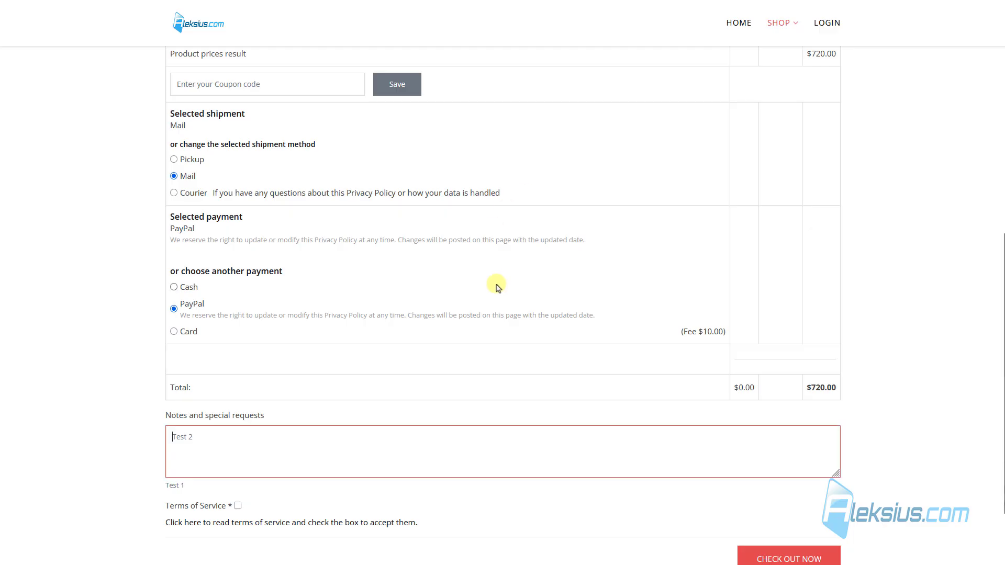
Step: Proceed from the cart to the checkout Billing details form
{"action": "scroll", "coordinate": [770, 435], "scroll_direction": "down", "scroll_amount": 1}
{"action": "left_click", "coordinate": [790, 513]}
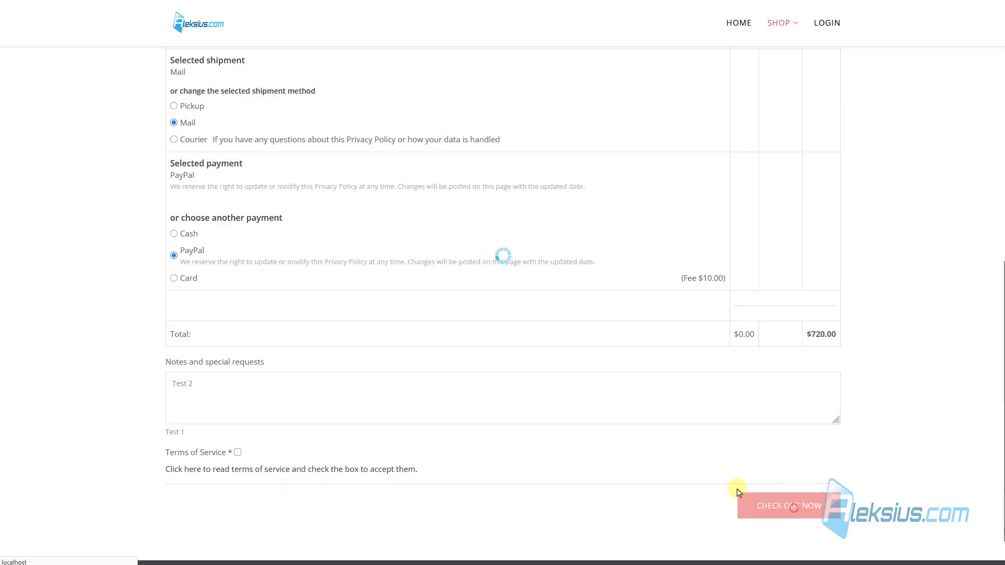
{"action": "scroll", "coordinate": [362, 249], "scroll_direction": "down", "scroll_amount": 4}
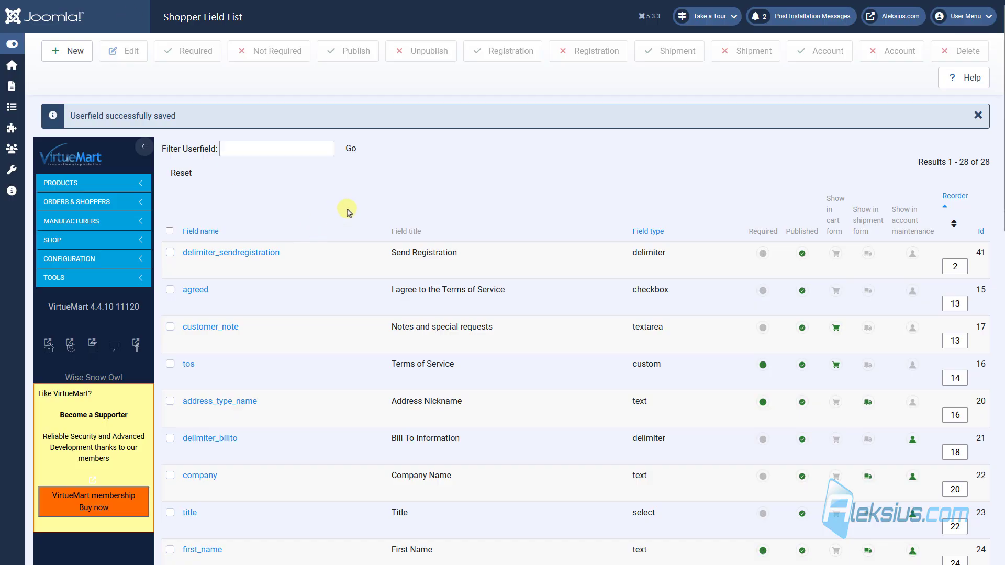
Step: Select the company, last_name, address_2 and zip shopper fields
{"action": "scroll", "coordinate": [348, 208], "scroll_direction": "down", "scroll_amount": 1}
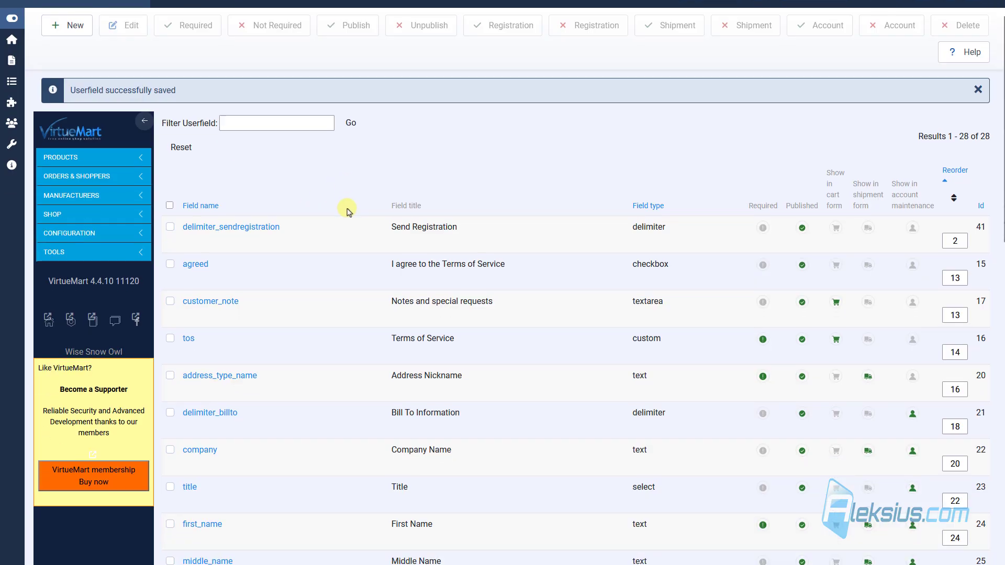
{"action": "scroll", "coordinate": [346, 207], "scroll_direction": "down", "scroll_amount": 1}
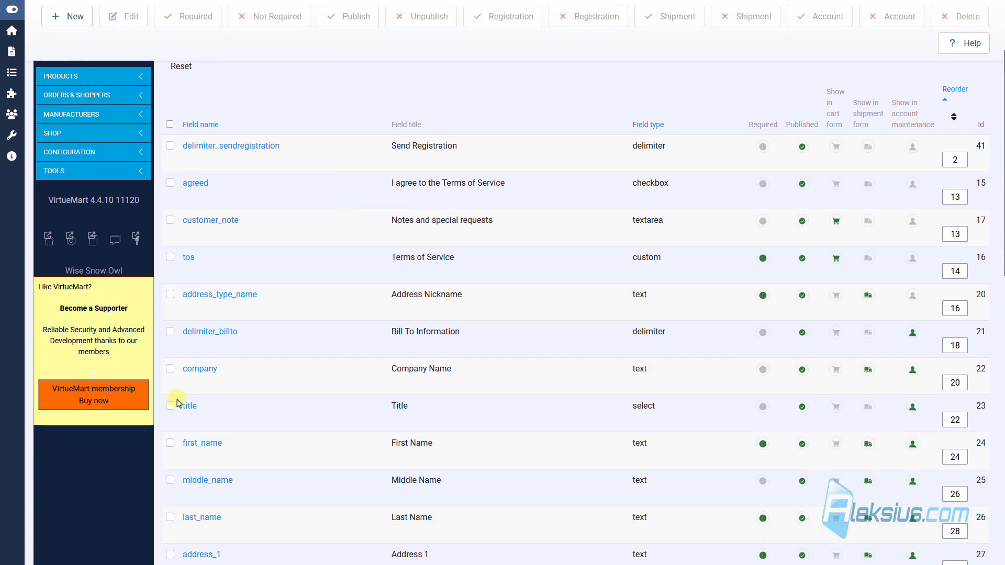
{"action": "left_click", "coordinate": [170, 369]}
{"action": "scroll", "coordinate": [171, 369], "scroll_direction": "down", "scroll_amount": 1}
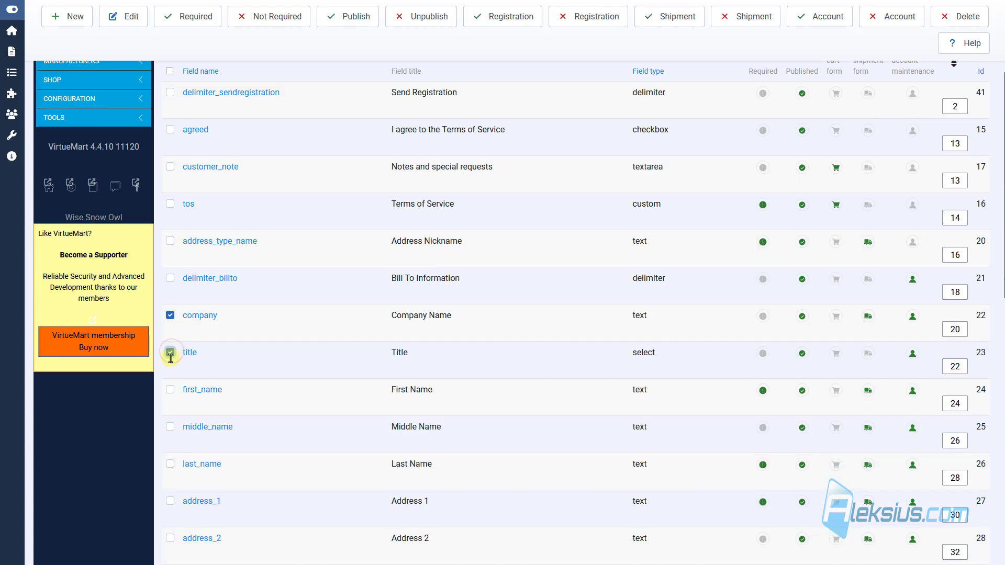
{"action": "scroll", "coordinate": [170, 358], "scroll_direction": "down", "scroll_amount": 1}
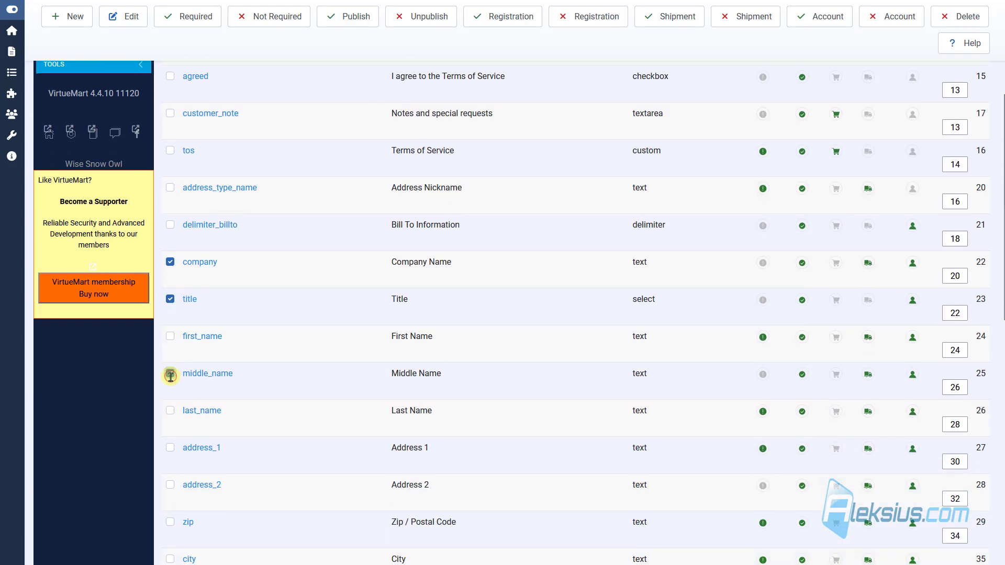
{"action": "left_click", "coordinate": [170, 412]}
{"action": "scroll", "coordinate": [172, 397], "scroll_direction": "down", "scroll_amount": 2}
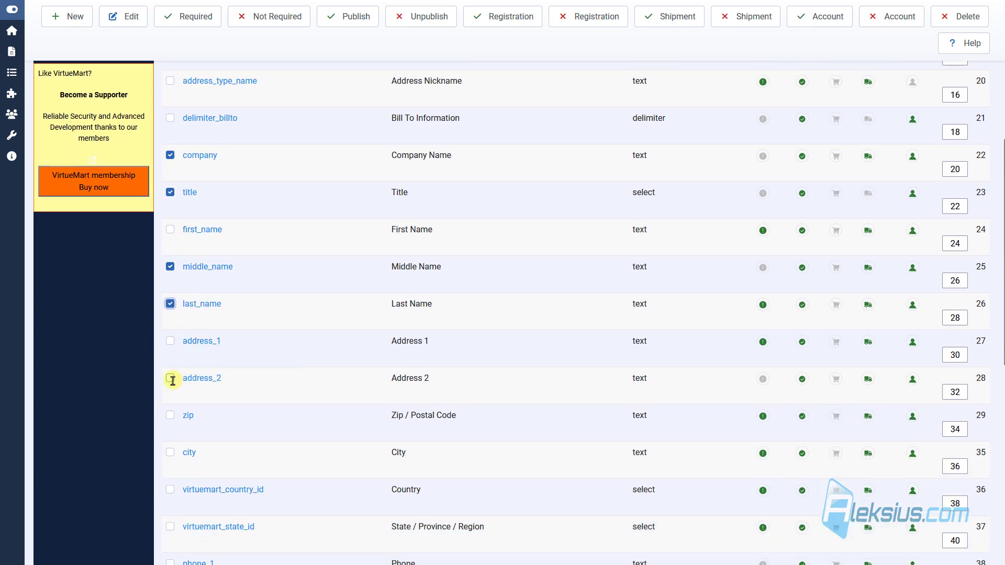
{"action": "left_click", "coordinate": [171, 378]}
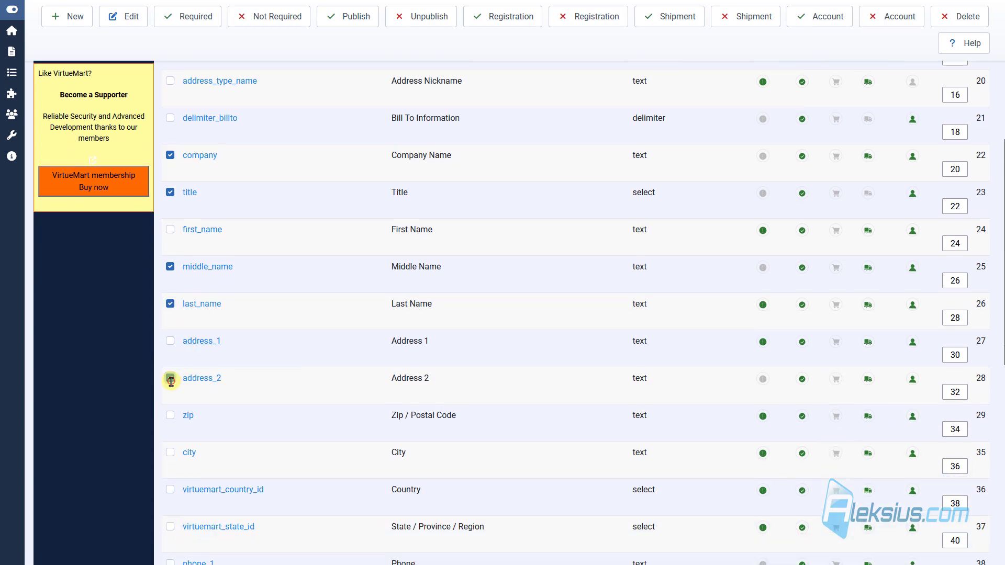
{"action": "left_click", "coordinate": [170, 416]}
Step: Also select city, phone_2 and fax, and unpublish all selected fields
{"action": "scroll", "coordinate": [172, 408], "scroll_direction": "down", "scroll_amount": 2}
{"action": "left_click", "coordinate": [171, 348]}
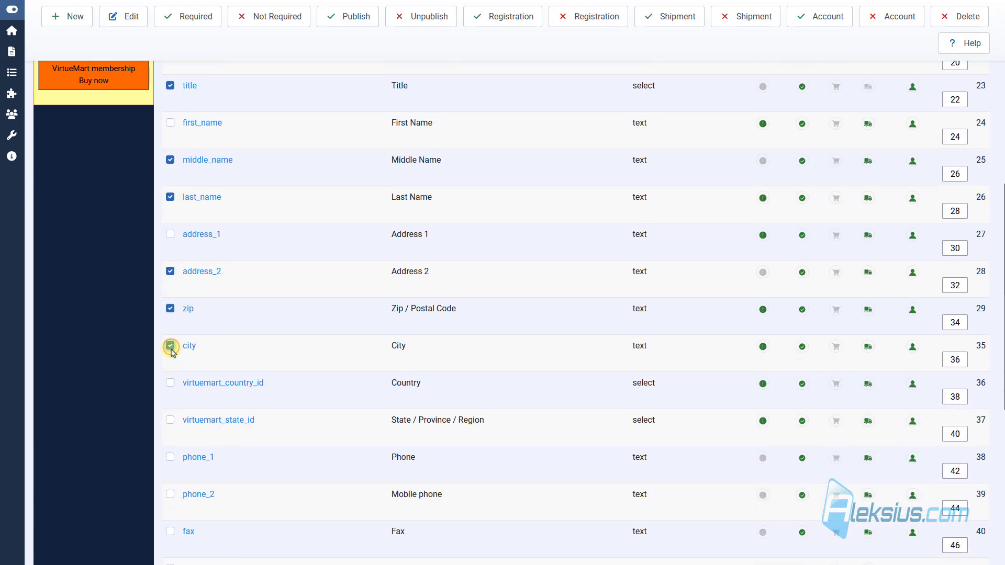
{"action": "scroll", "coordinate": [169, 355], "scroll_direction": "down", "scroll_amount": 2}
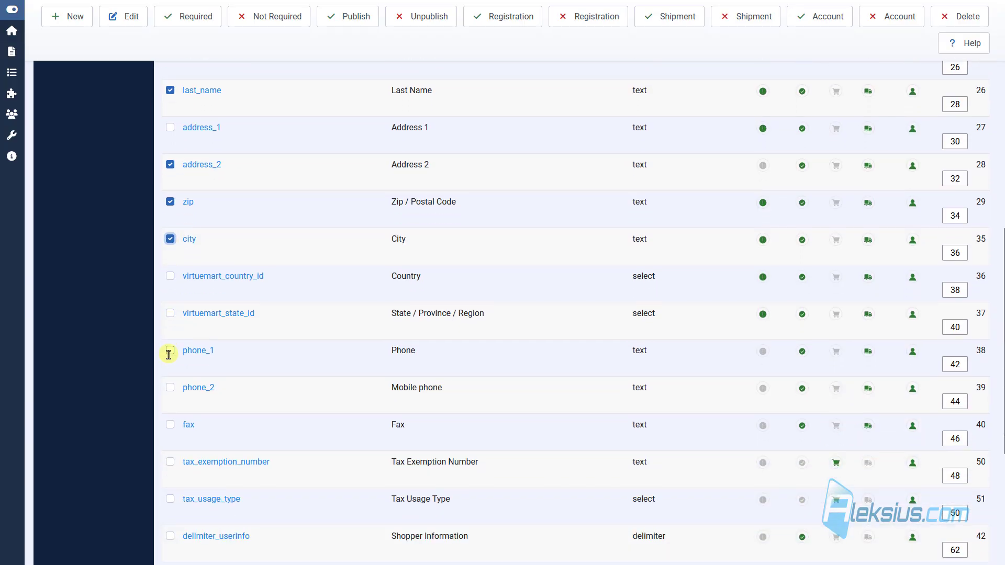
{"action": "left_click", "coordinate": [170, 388]}
{"action": "left_click", "coordinate": [170, 425]}
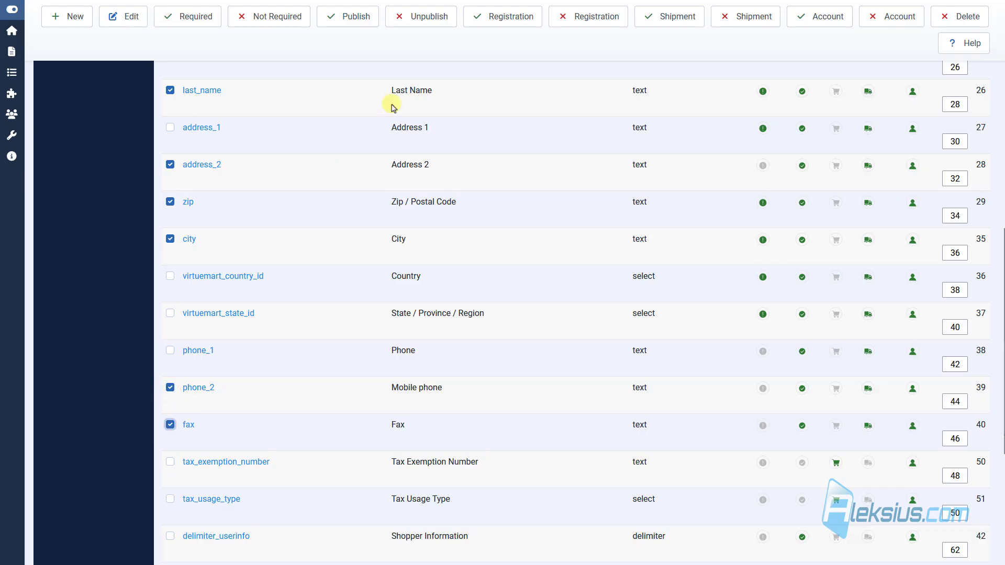
{"action": "left_click", "coordinate": [421, 24]}
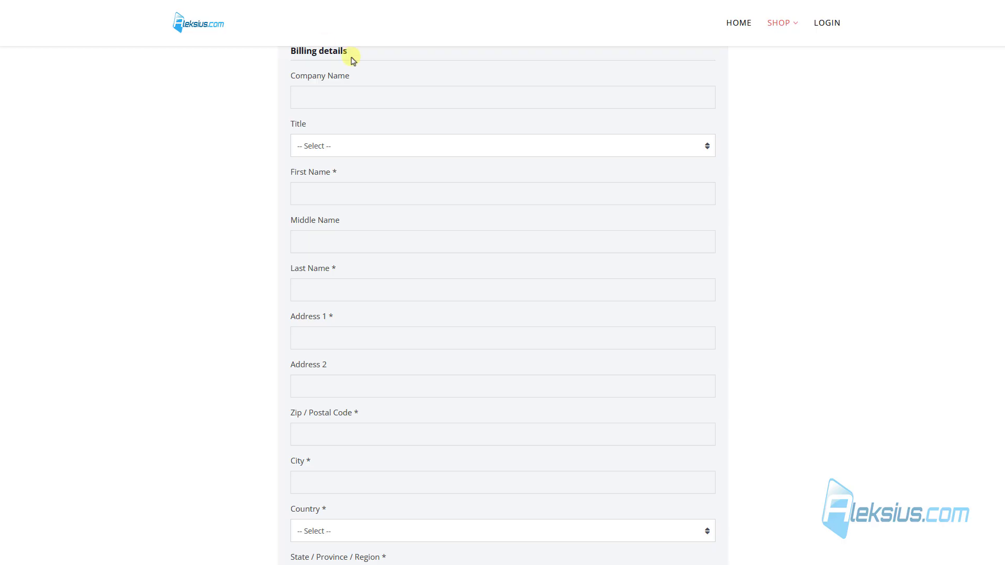
Step: Reload the billing form and check it shows only First Name, Address 1, Country, State and Phone
{"action": "scroll", "coordinate": [563, 183], "scroll_direction": "up", "scroll_amount": 4}
{"action": "key", "text": "F5"}
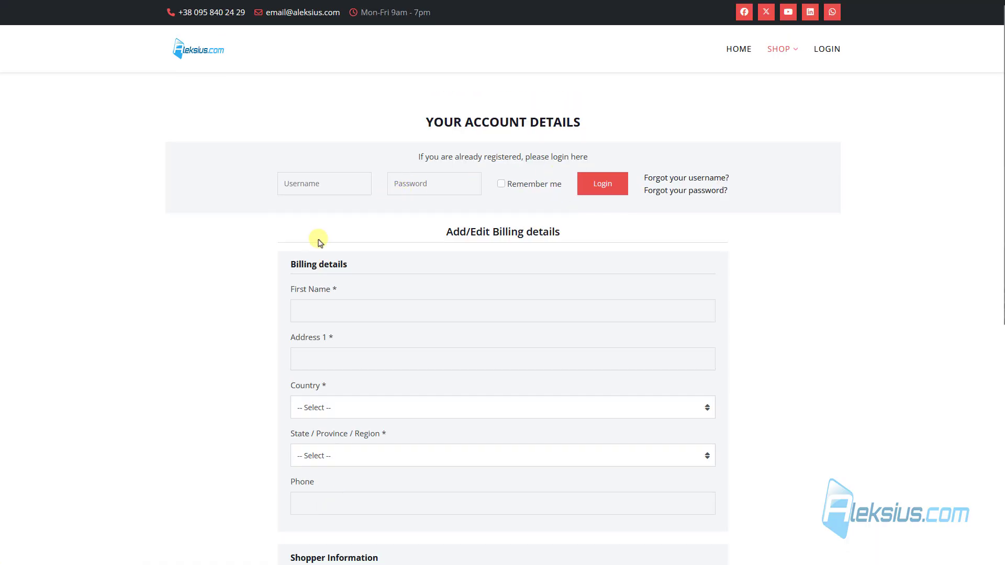
{"action": "scroll", "coordinate": [302, 154], "scroll_direction": "down", "scroll_amount": 2}
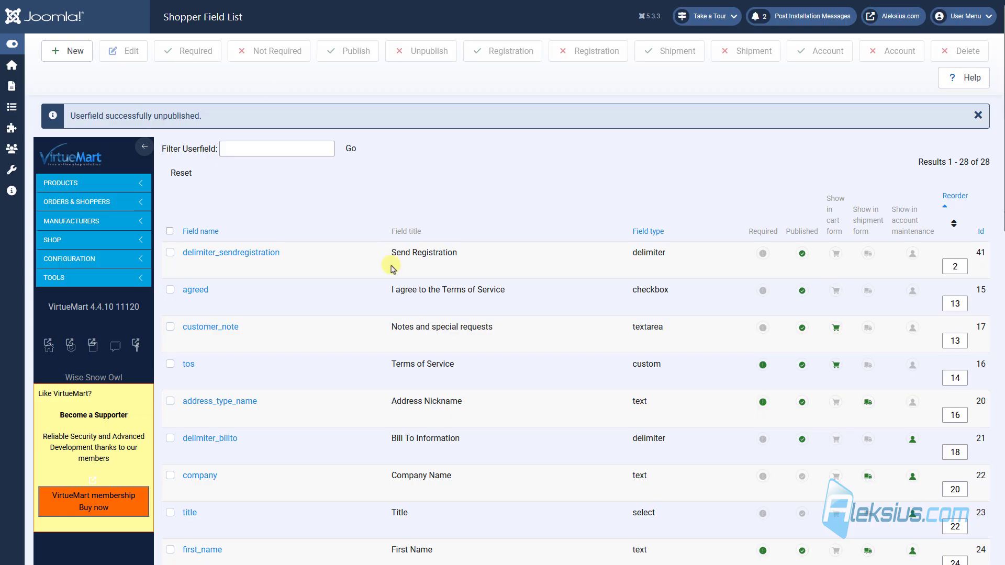
Step: Open the first_name shopper field and replace its Field title with 'Surname and Name'
{"action": "scroll", "coordinate": [393, 268], "scroll_direction": "down", "scroll_amount": 3}
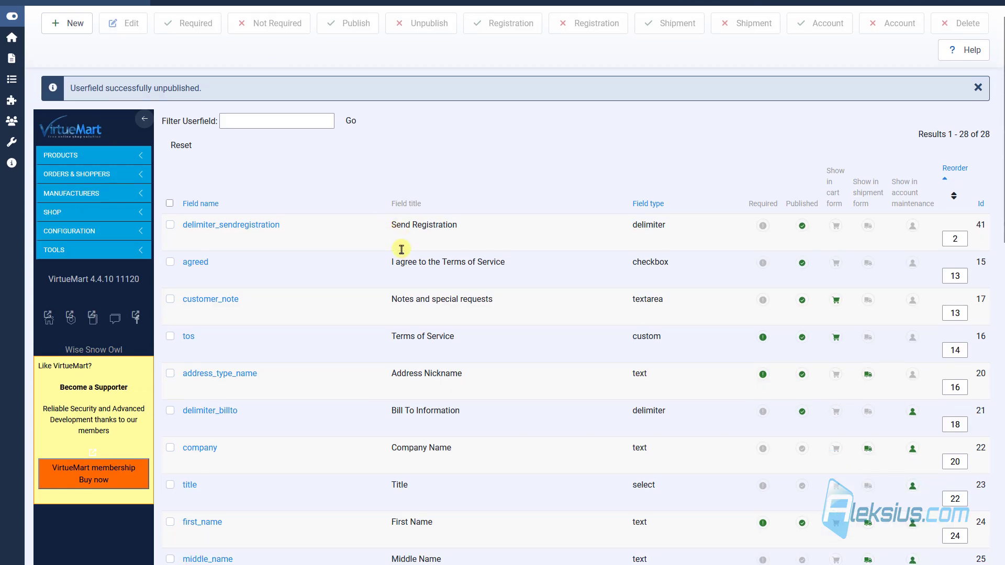
{"action": "left_click", "coordinate": [213, 389]}
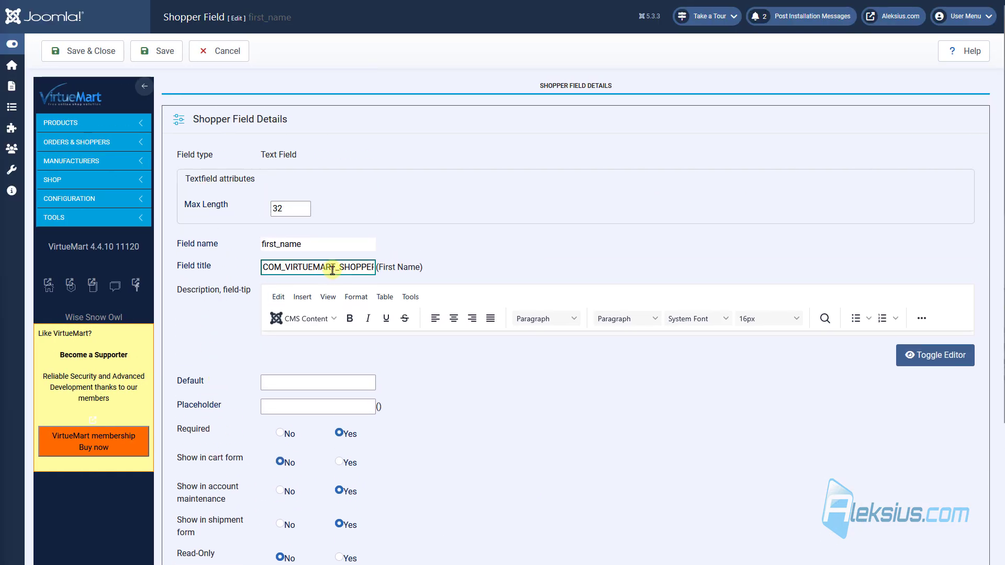
{"action": "left_click", "coordinate": [549, 233]}
{"action": "left_click_drag", "start_coordinate": [262, 267], "coordinate": [465, 266]}
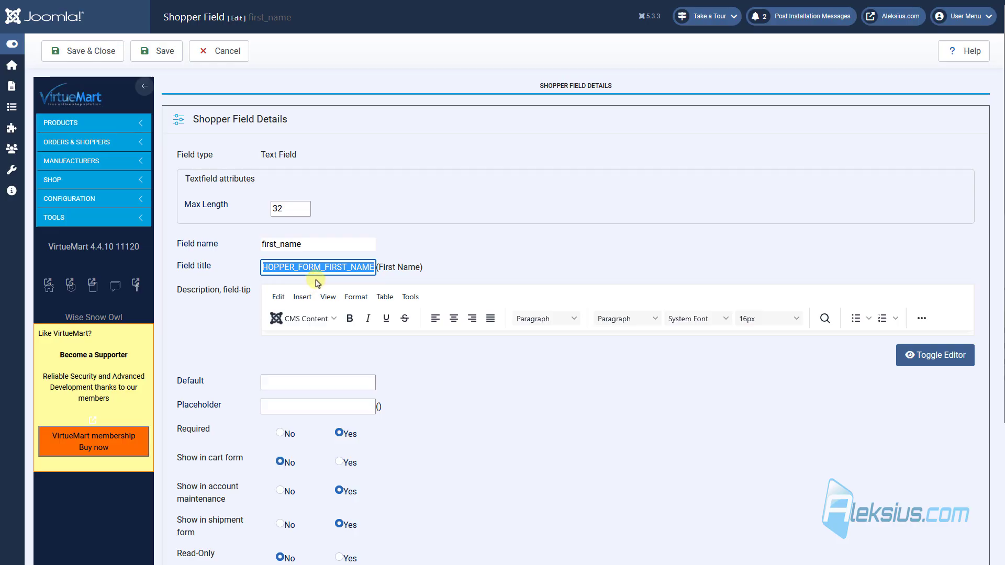
{"action": "type", "text": "Surname and Name"}
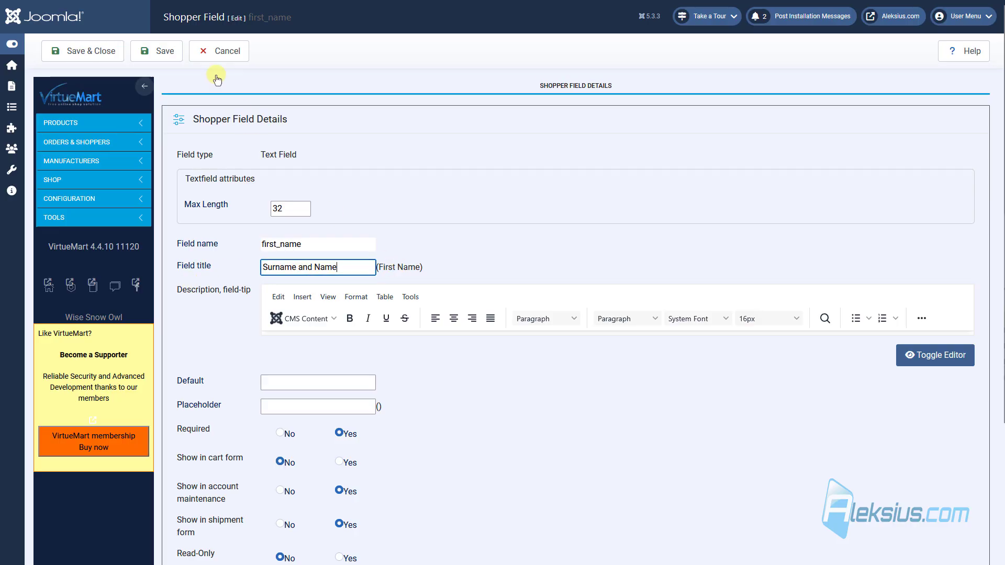
Step: Save the first_name field as 'Surname and Name' and return to the Shopper Field List
{"action": "left_click", "coordinate": [157, 51]}
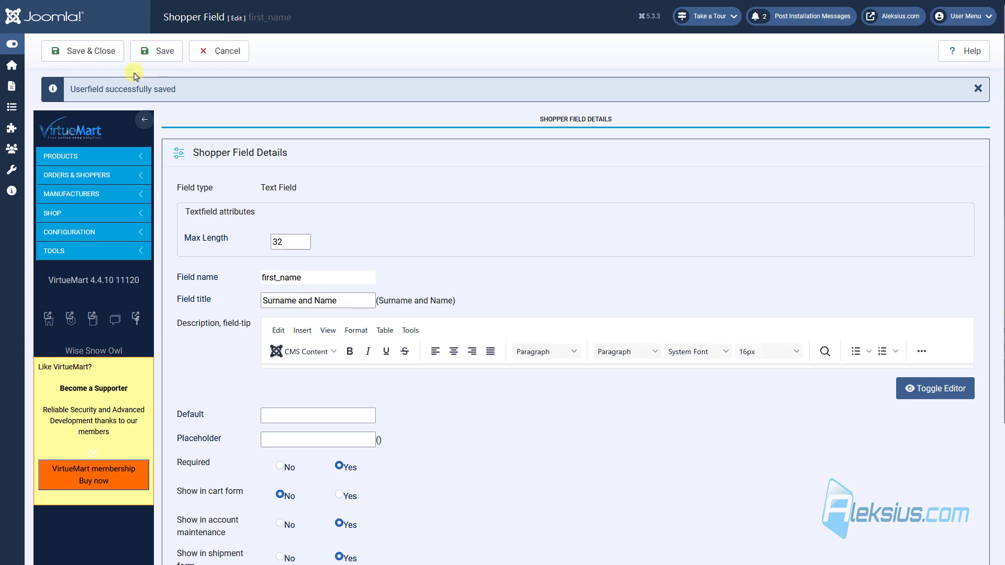
{"action": "left_click", "coordinate": [107, 49]}
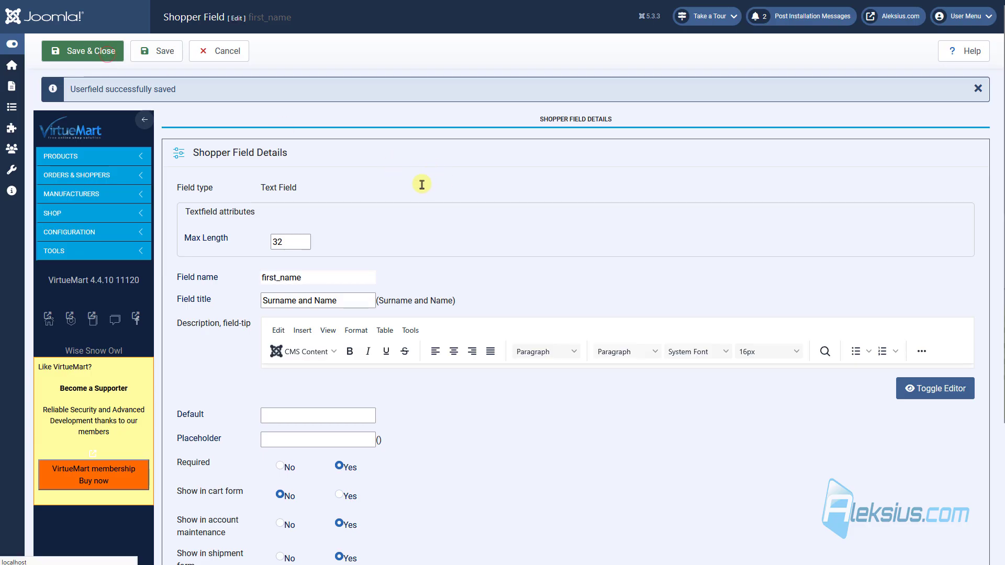
{"action": "scroll", "coordinate": [416, 199], "scroll_direction": "down", "scroll_amount": 1}
{"action": "scroll", "coordinate": [417, 199], "scroll_direction": "down", "scroll_amount": 2}
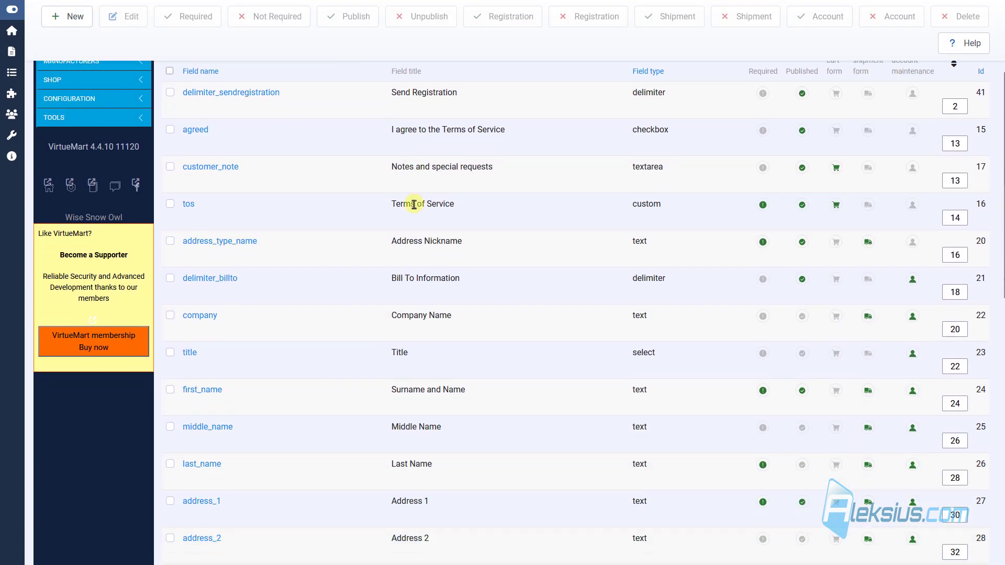
{"action": "scroll", "coordinate": [413, 204], "scroll_direction": "down", "scroll_amount": 1}
Step: Retitle the address_1 field to 'Address', save and close it, and reload the billing form
{"action": "left_click", "coordinate": [198, 450]}
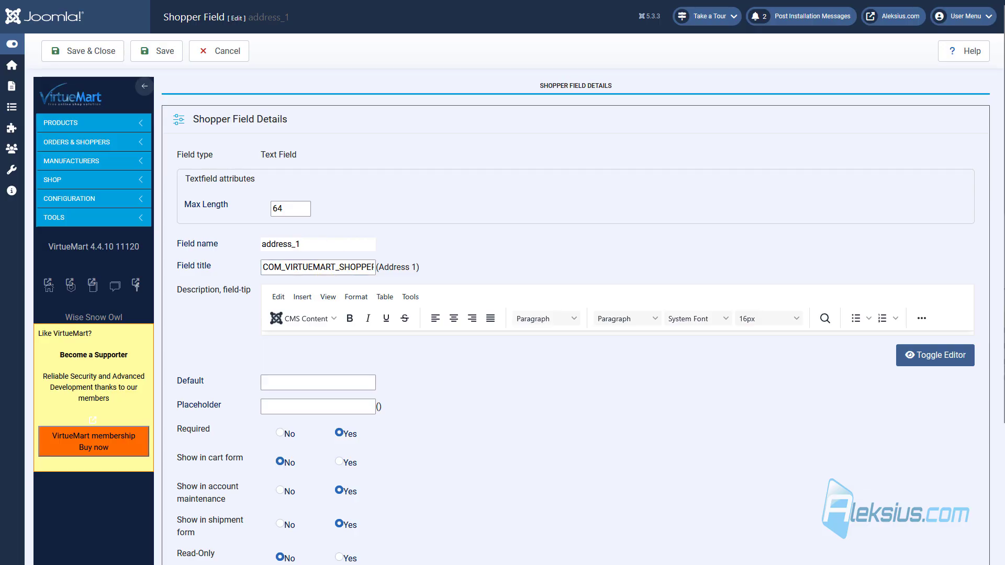
{"action": "left_click", "coordinate": [293, 267]}
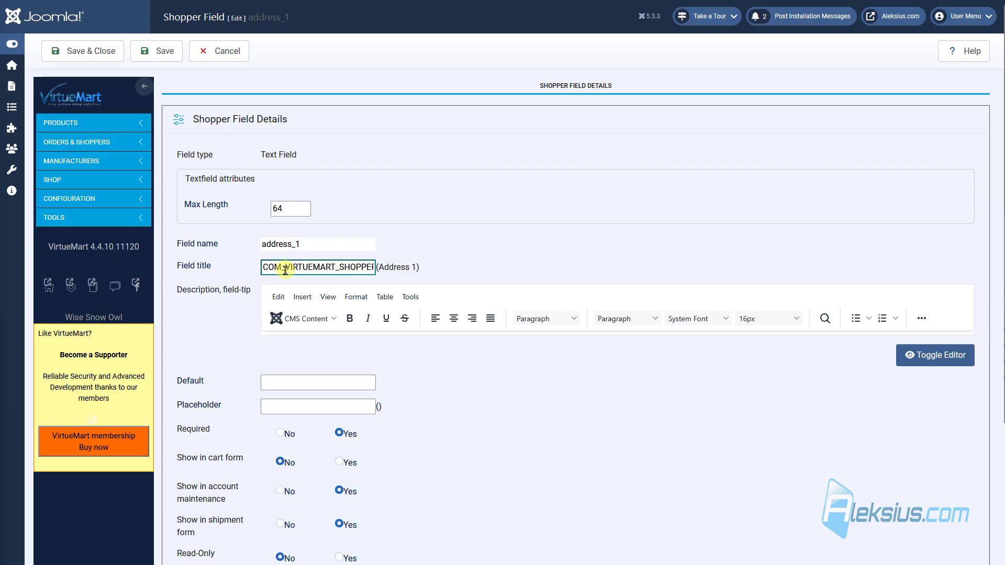
{"action": "double_click", "coordinate": [297, 266]}
{"action": "type", "text": "Address"}
{"action": "left_click", "coordinate": [91, 55]}
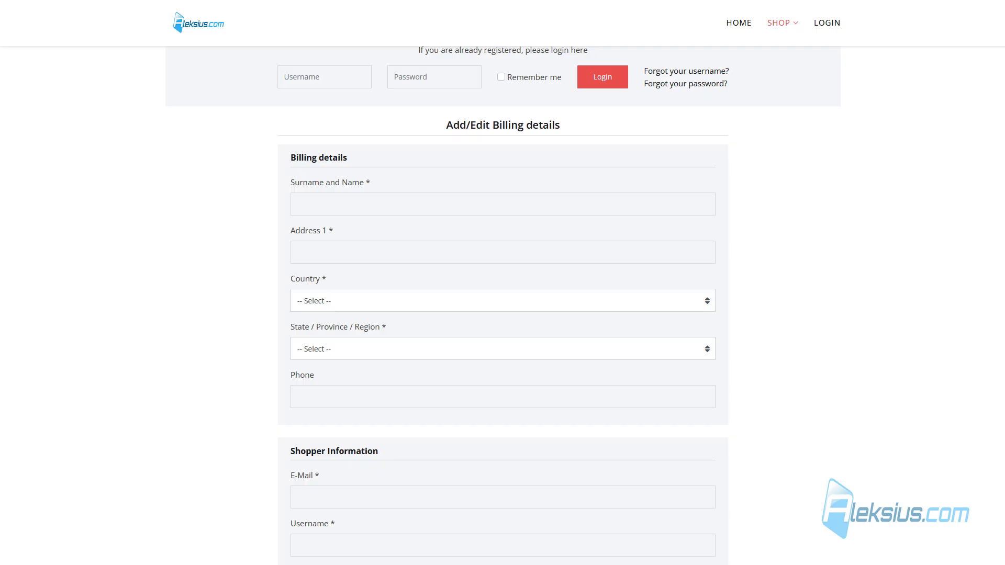
{"action": "key", "text": "F5"}
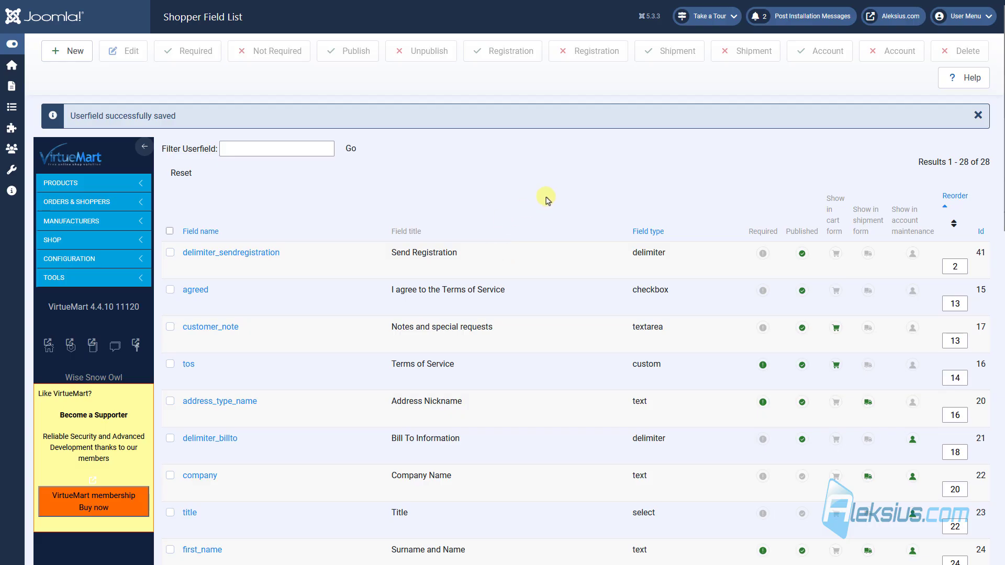
Step: Sort fields by ordering ascending, change phone_1's order from 42 to 25, and save the ordering
{"action": "left_click", "coordinate": [955, 207]}
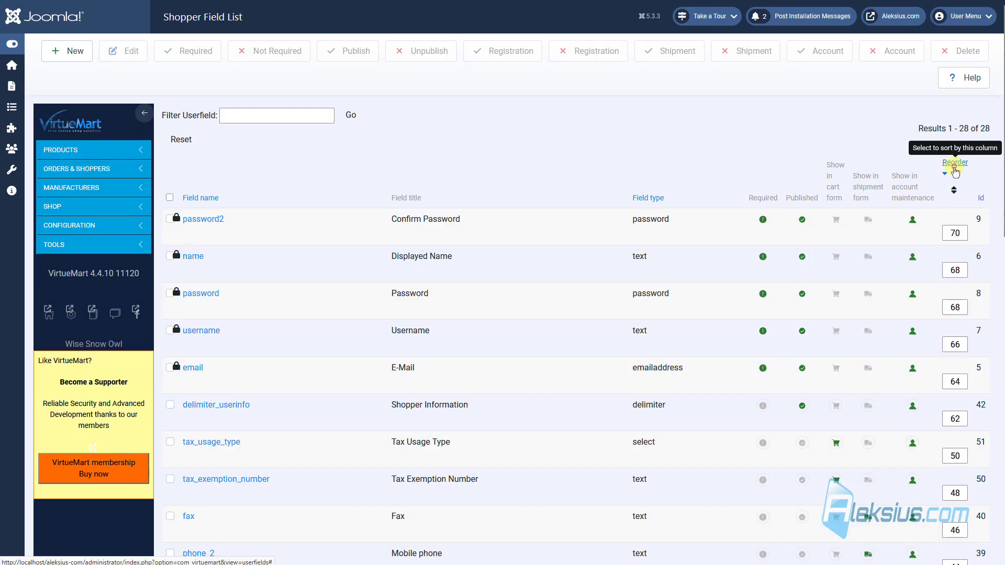
{"action": "left_click", "coordinate": [957, 193]}
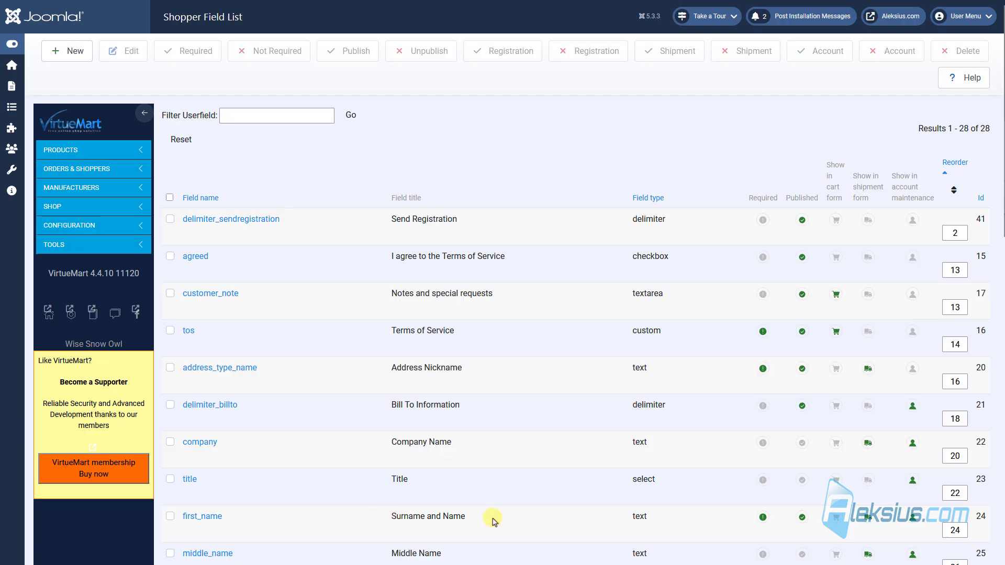
{"action": "scroll", "coordinate": [491, 518], "scroll_direction": "down", "scroll_amount": 1}
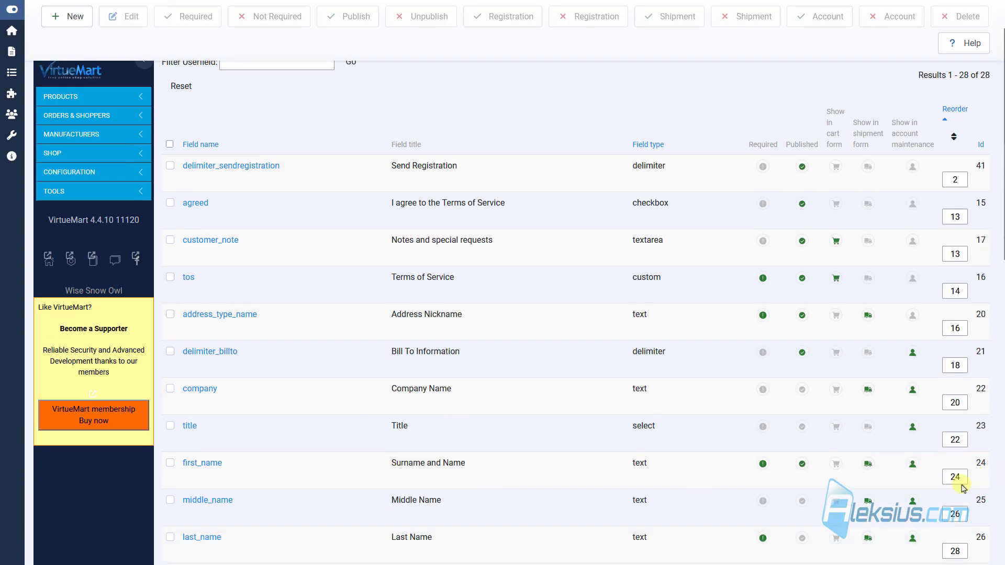
{"action": "left_click", "coordinate": [954, 478]}
{"action": "scroll", "coordinate": [506, 355], "scroll_direction": "down", "scroll_amount": 8}
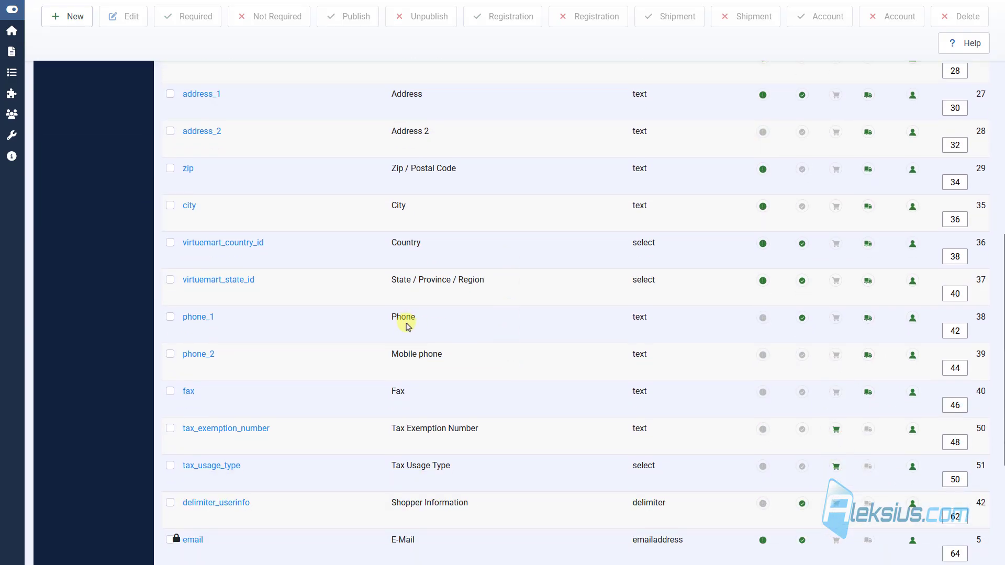
{"action": "left_click", "coordinate": [961, 331]}
{"action": "double_click", "coordinate": [963, 330]}
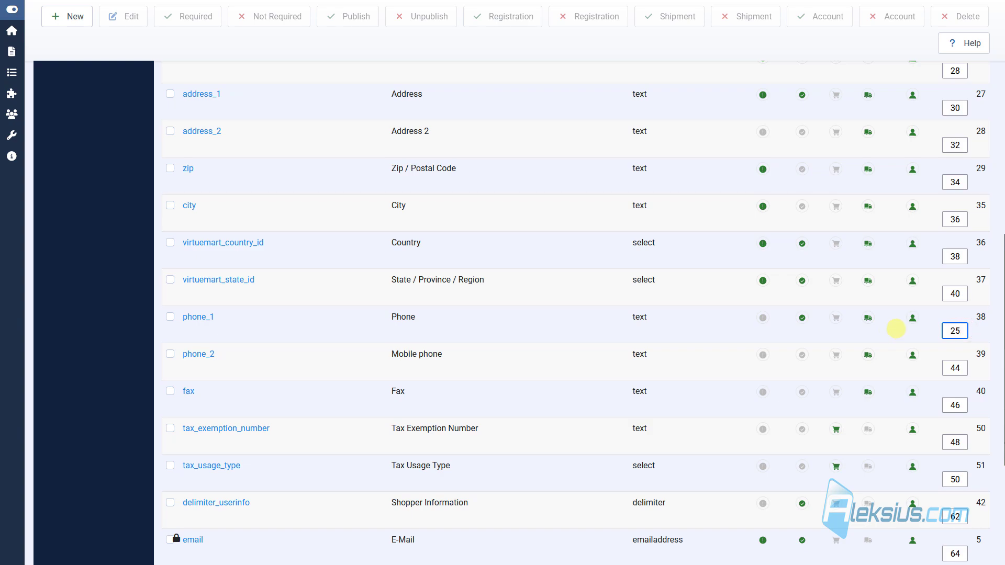
{"action": "type", "text": "25"}
{"action": "scroll", "coordinate": [972, 301], "scroll_direction": "up", "scroll_amount": 10}
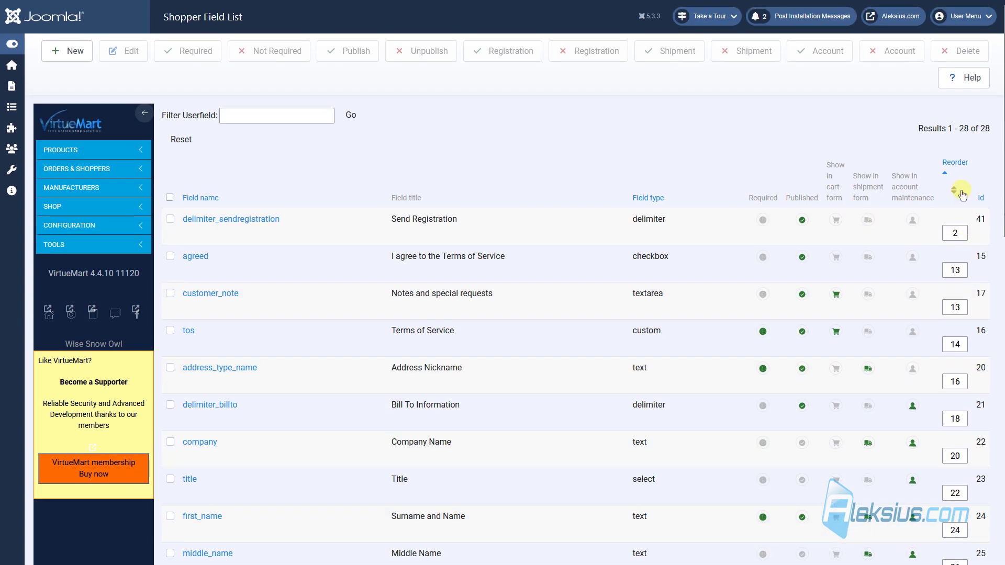
{"action": "left_click", "coordinate": [954, 191]}
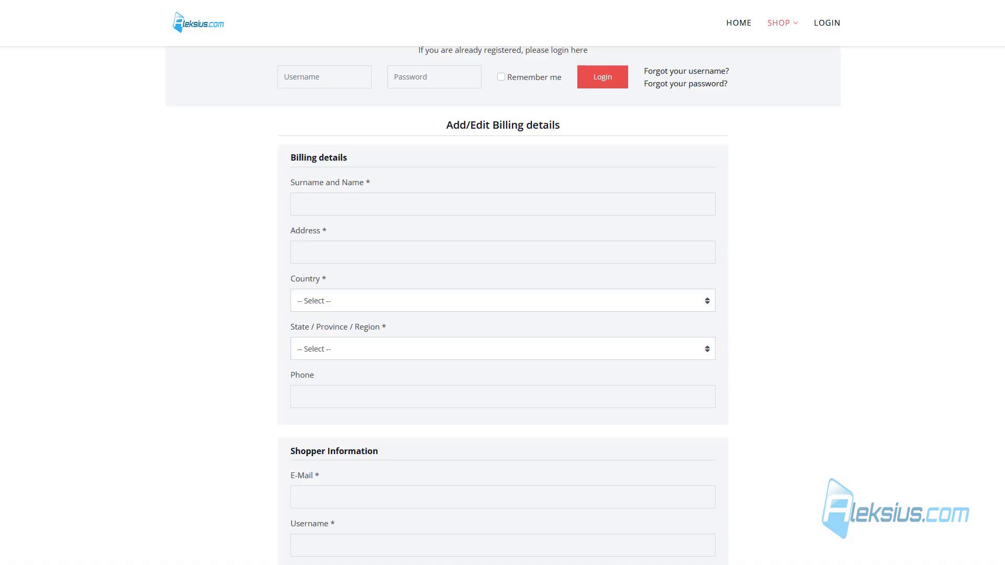
Step: Reload the storefront billing form to confirm Phone now sits under Surname and Name
{"action": "key", "text": "F5"}
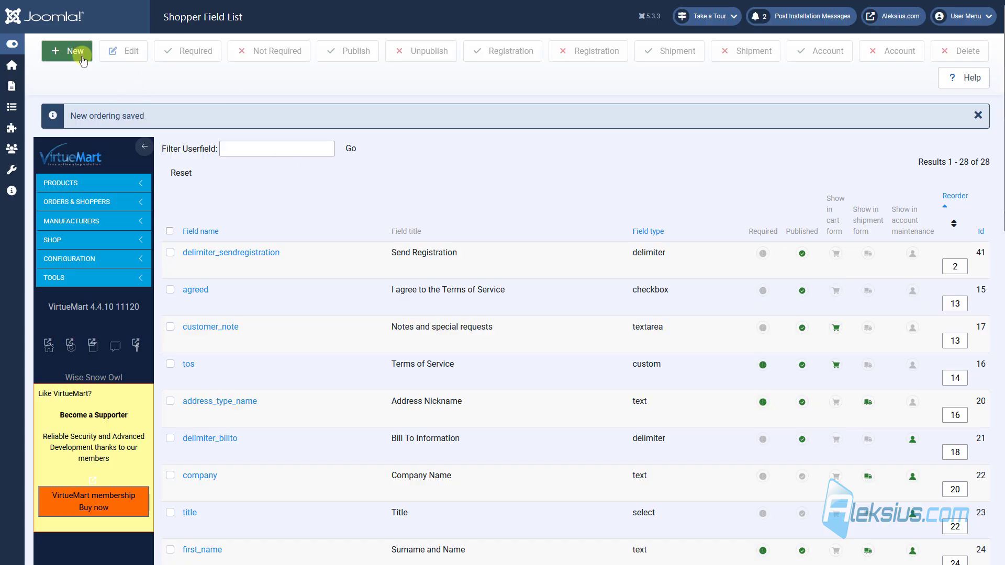
Step: Start a new Text Field shopper field with max length 120 and field name 'test'
{"action": "left_click", "coordinate": [78, 53]}
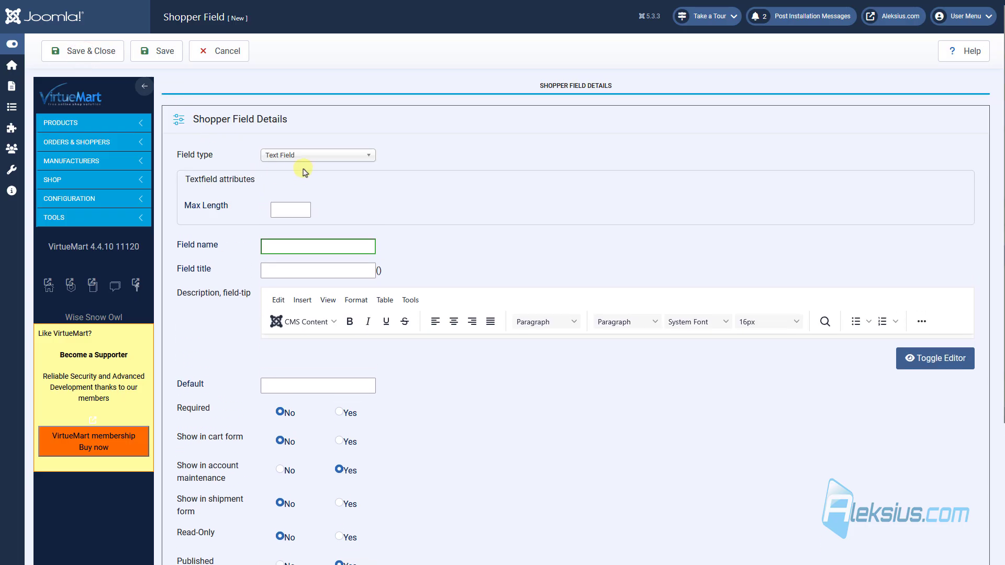
{"action": "left_click", "coordinate": [315, 161]}
{"action": "scroll", "coordinate": [329, 215], "scroll_direction": "down", "scroll_amount": 2}
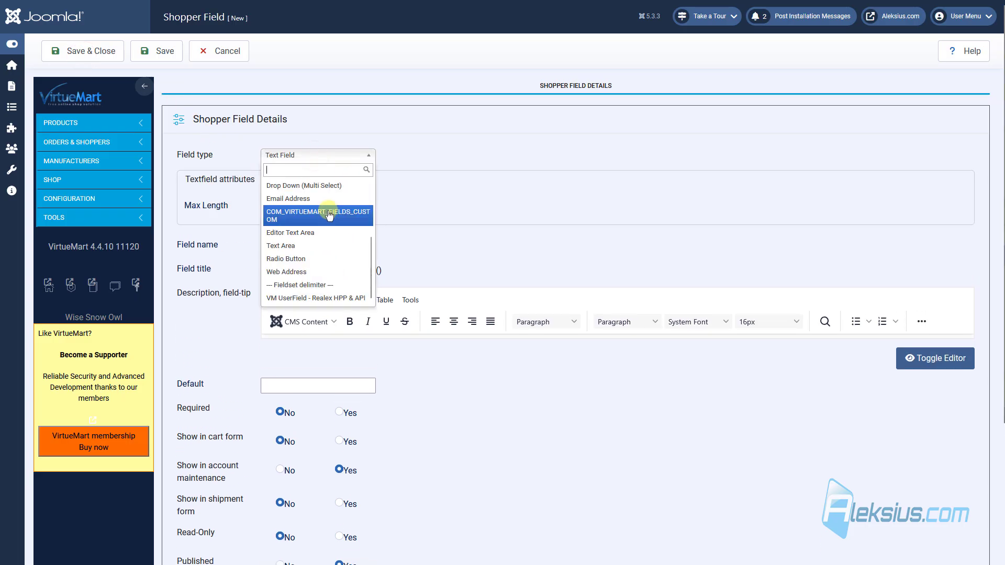
{"action": "scroll", "coordinate": [327, 218], "scroll_direction": "up", "scroll_amount": 3}
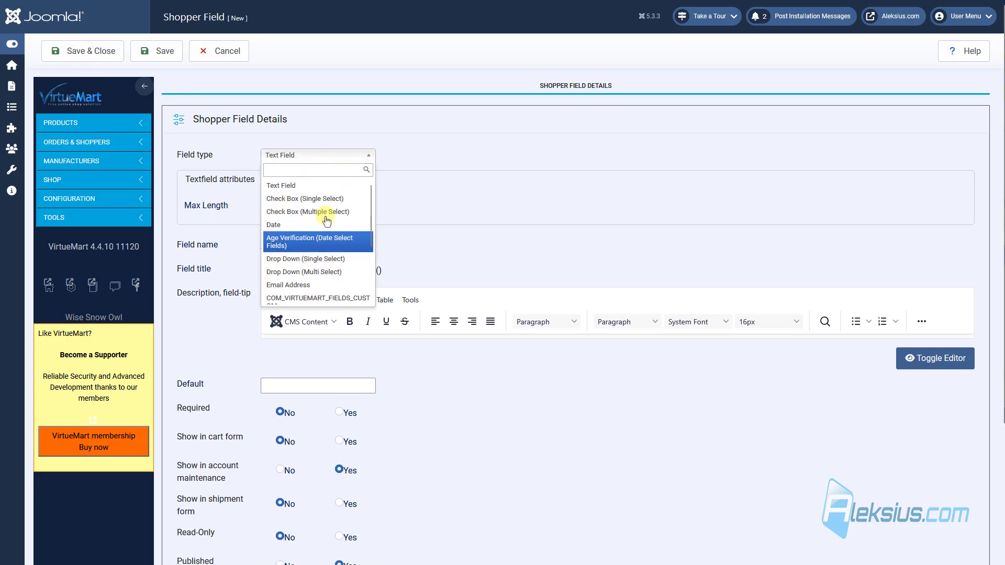
{"action": "left_click", "coordinate": [319, 187]}
{"action": "left_click", "coordinate": [289, 208]}
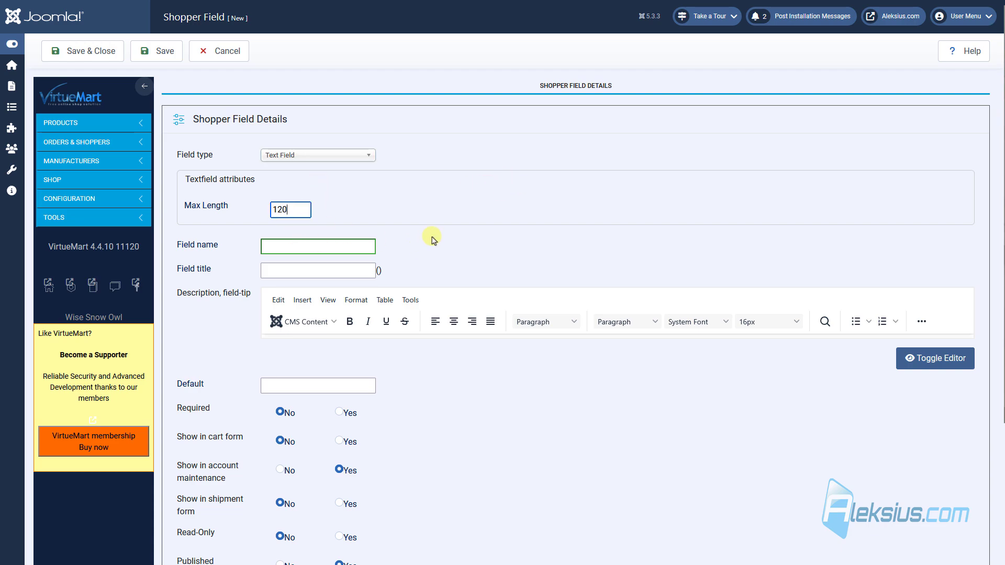
{"action": "left_click", "coordinate": [322, 250]}
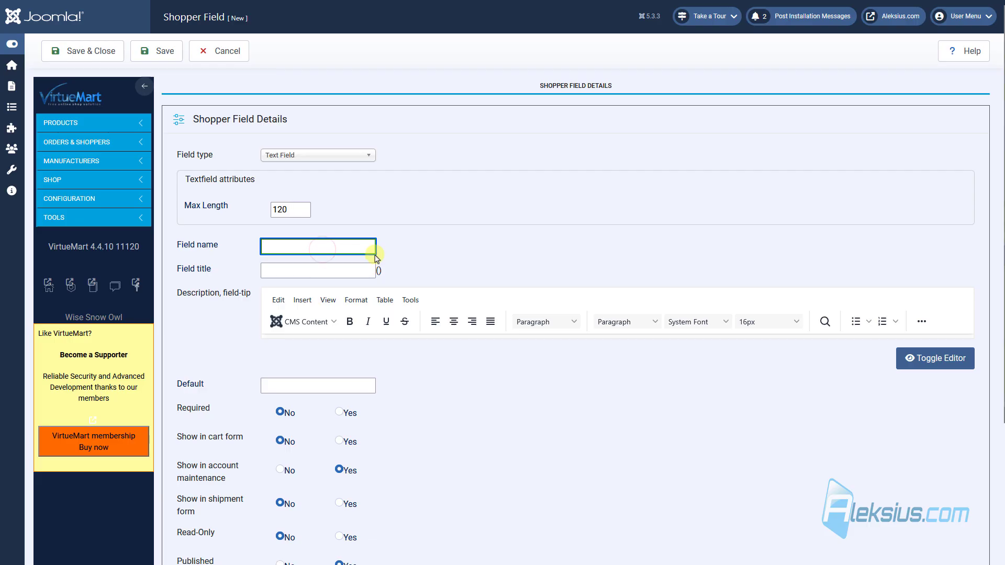
{"action": "type", "text": "test"}
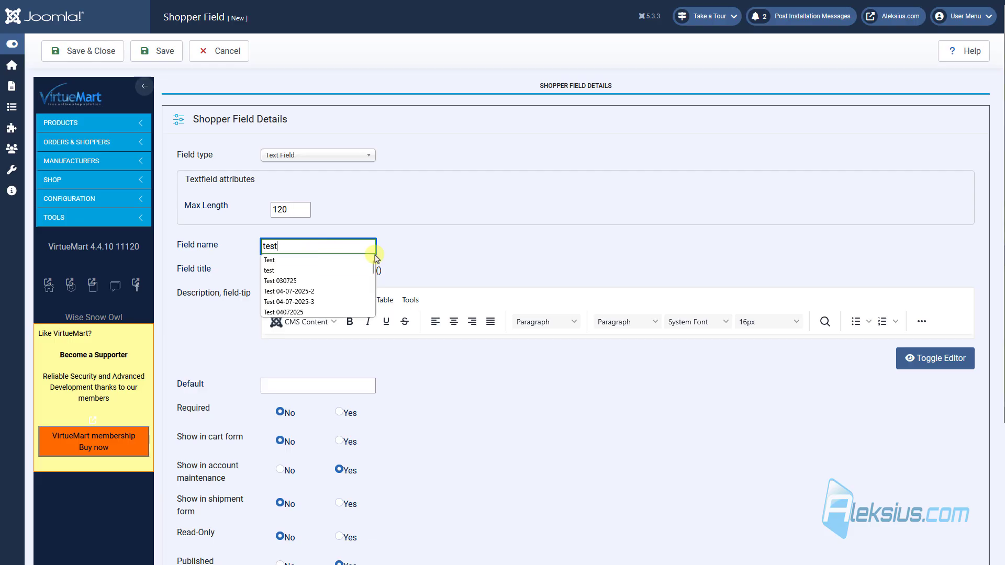
Step: Give the field the title 'Test', make it required and shown in the cart form, and save it
{"action": "left_click", "coordinate": [354, 271]}
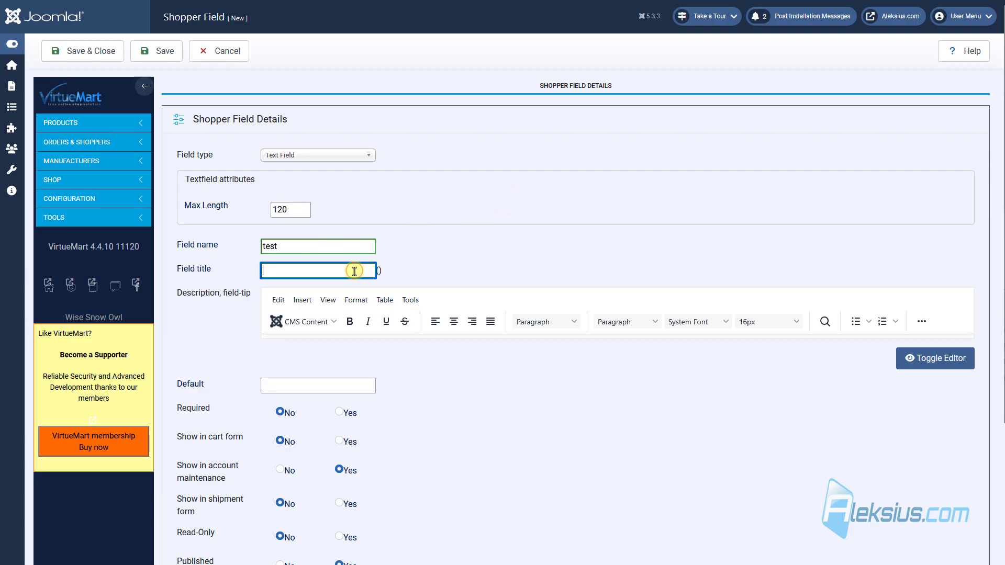
{"action": "type", "text": "Test"}
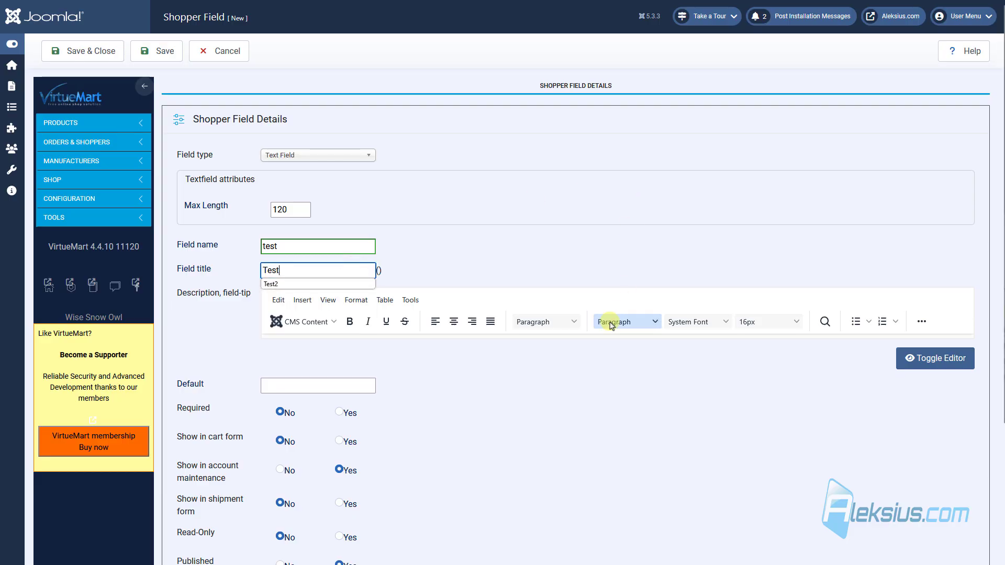
{"action": "left_click", "coordinate": [540, 382]}
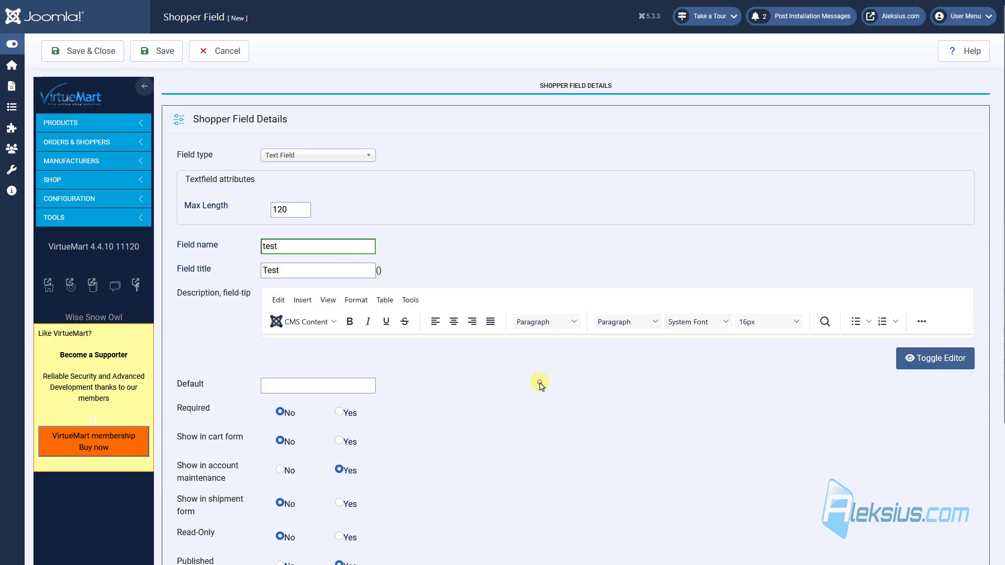
{"action": "scroll", "coordinate": [518, 390], "scroll_direction": "down", "scroll_amount": 3}
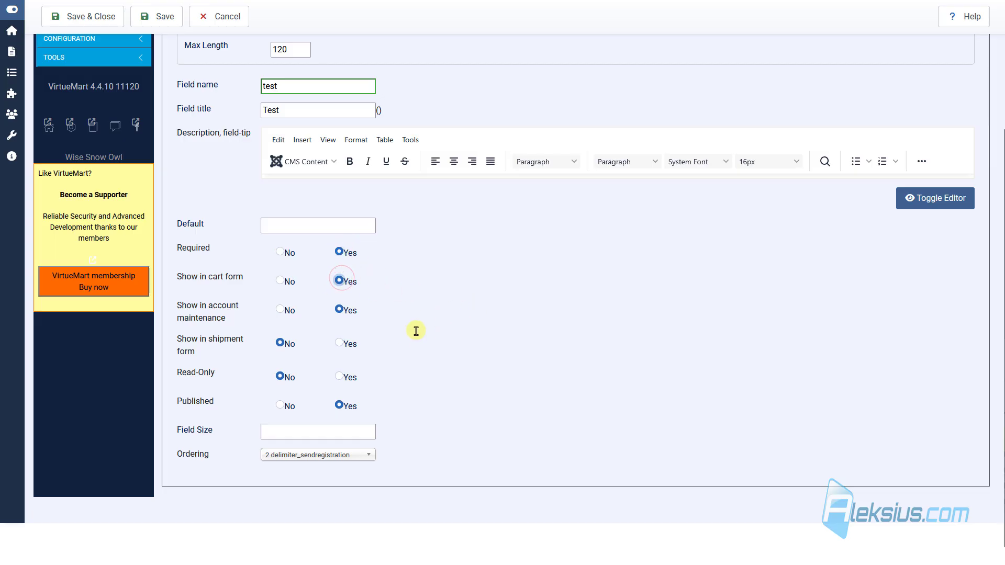
{"action": "scroll", "coordinate": [416, 331], "scroll_direction": "down", "scroll_amount": 1}
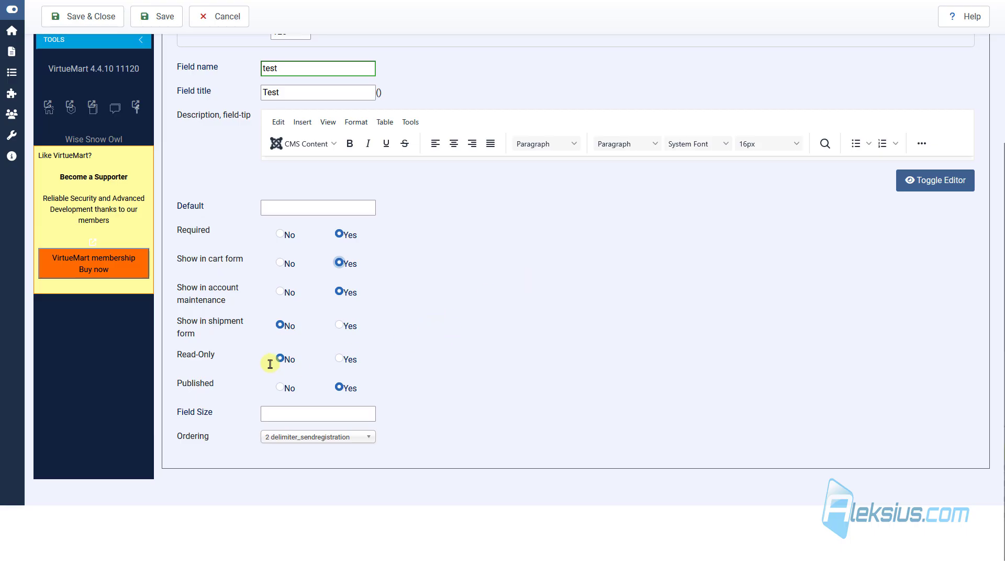
{"action": "left_click", "coordinate": [157, 16]}
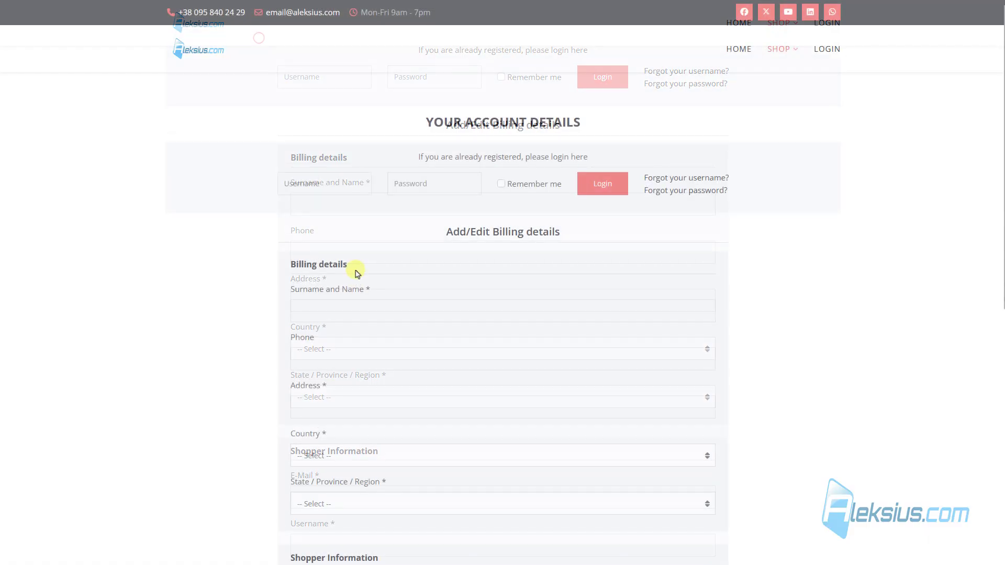
Step: Cancel the registration form and scroll the cart down to the required Test field
{"action": "scroll", "coordinate": [353, 270], "scroll_direction": "down", "scroll_amount": 4}
{"action": "scroll", "coordinate": [350, 268], "scroll_direction": "down", "scroll_amount": 4}
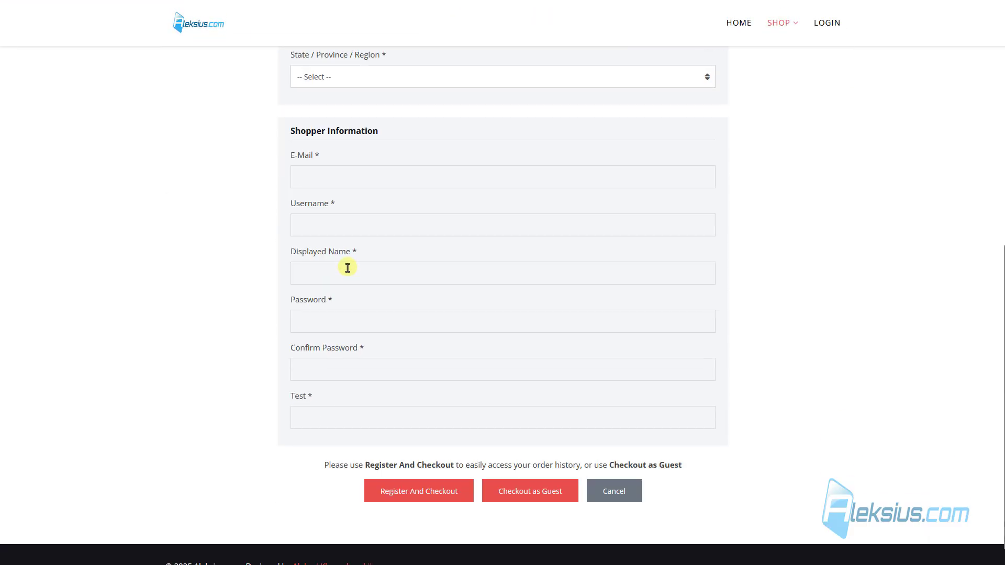
{"action": "left_click", "coordinate": [329, 395]}
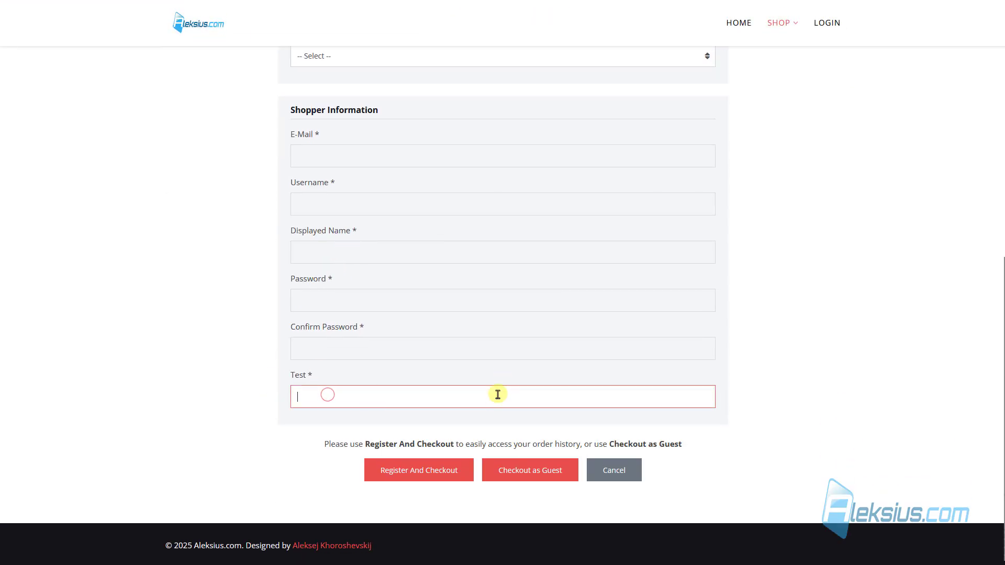
{"action": "scroll", "coordinate": [348, 191], "scroll_direction": "up", "scroll_amount": 8}
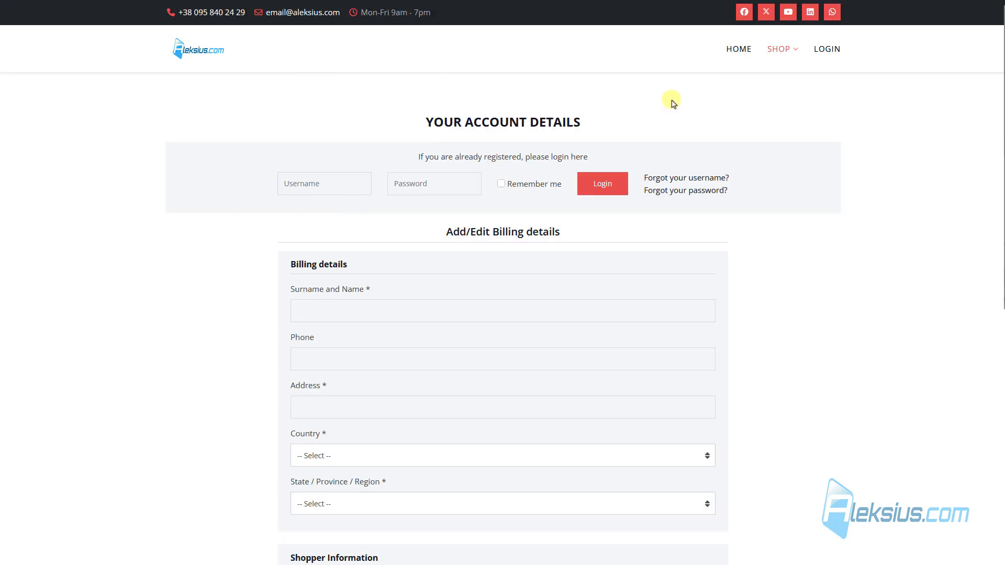
{"action": "scroll", "coordinate": [629, 274], "scroll_direction": "down", "scroll_amount": 8}
{"action": "left_click", "coordinate": [612, 475]}
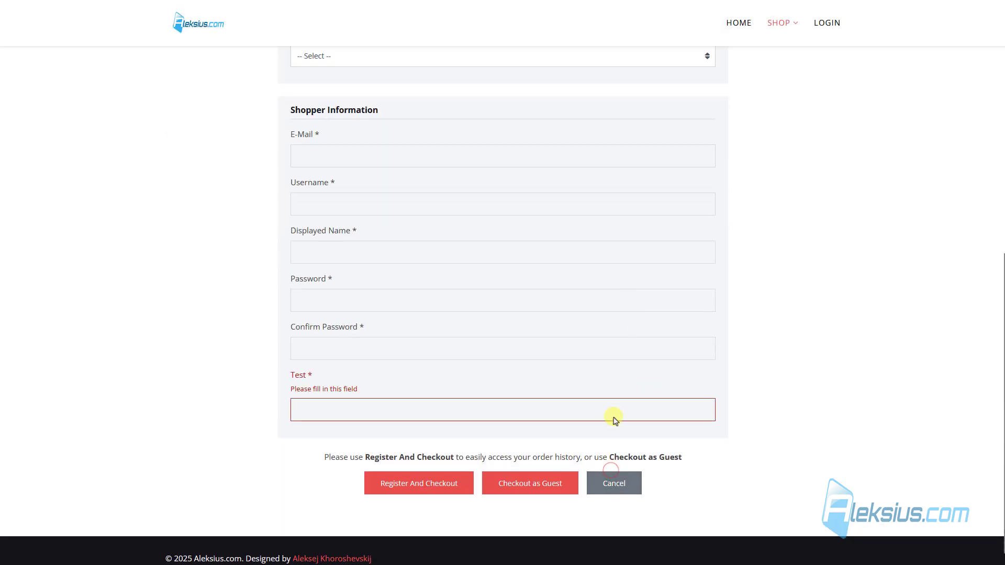
{"action": "left_click", "coordinate": [610, 483]}
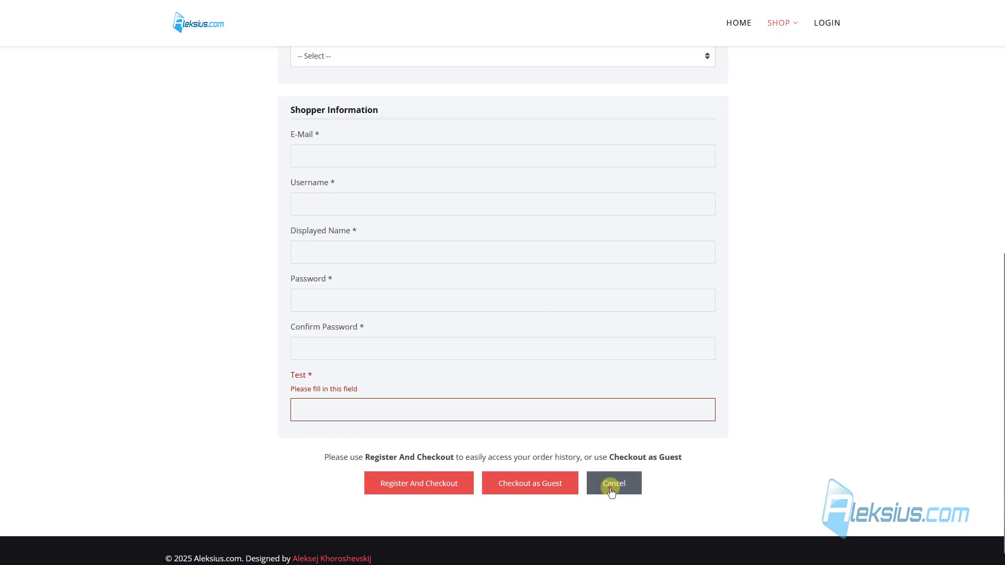
{"action": "scroll", "coordinate": [481, 236], "scroll_direction": "down", "scroll_amount": 4}
{"action": "scroll", "coordinate": [480, 236], "scroll_direction": "down", "scroll_amount": 6}
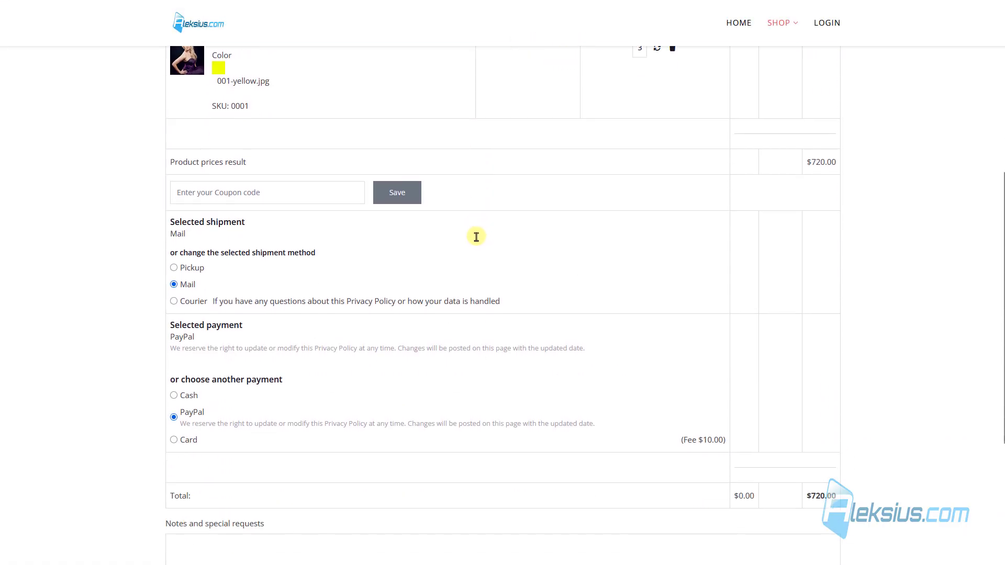
{"action": "scroll", "coordinate": [471, 236], "scroll_direction": "down", "scroll_amount": 1}
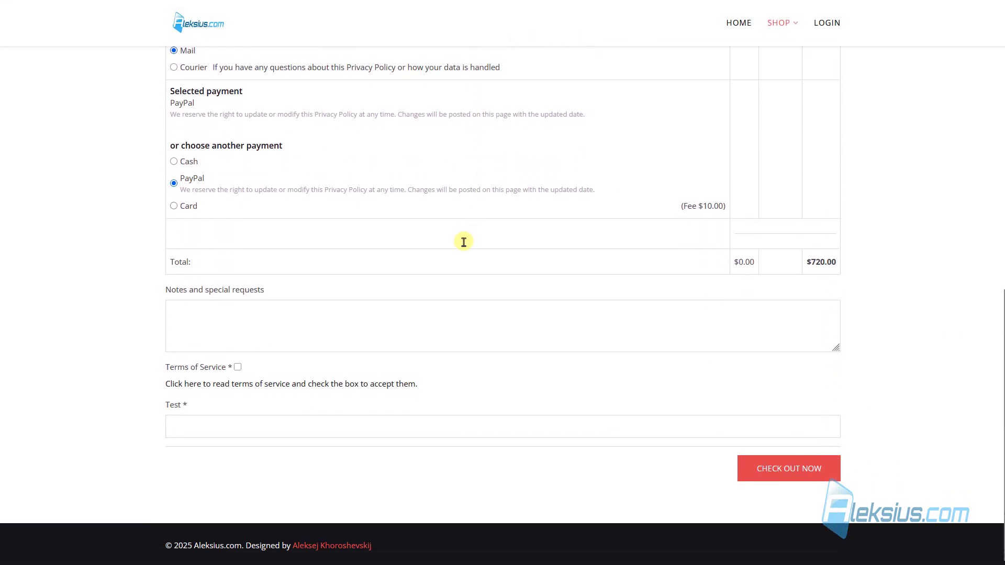
Step: Set the Test shopper field's Published option to No and save and close it
{"action": "left_click", "coordinate": [268, 423]}
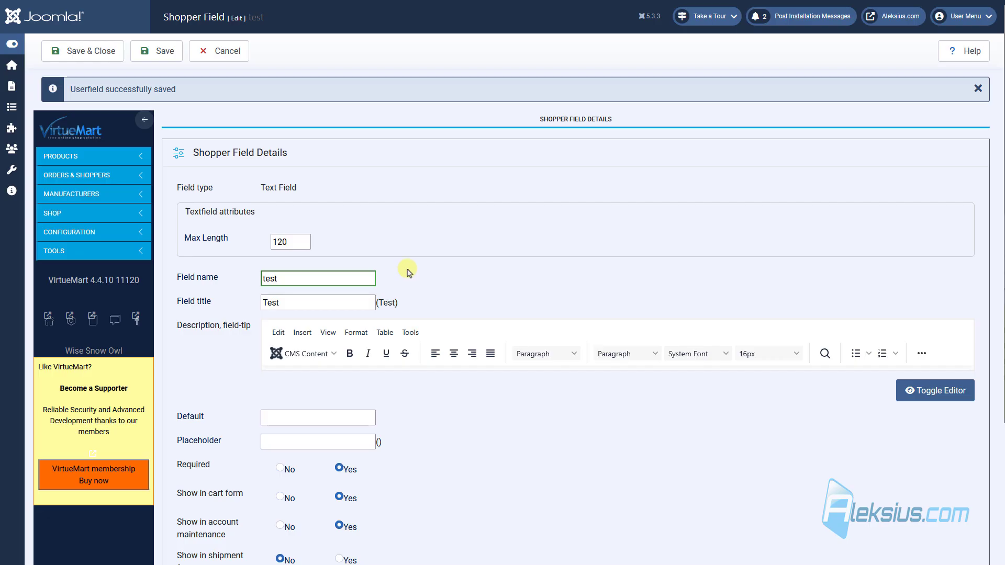
{"action": "scroll", "coordinate": [411, 270], "scroll_direction": "down", "scroll_amount": 3}
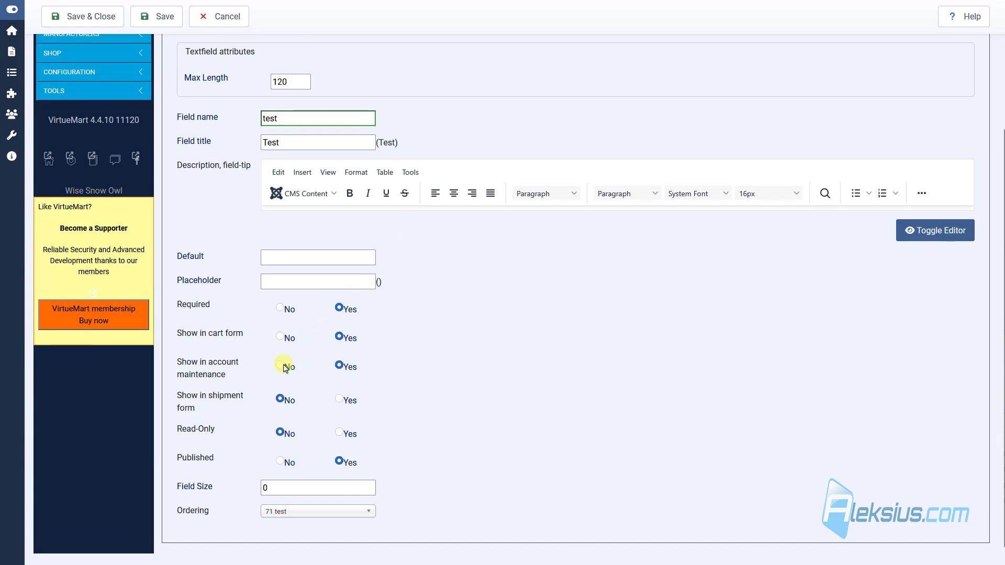
{"action": "left_click", "coordinate": [279, 462]}
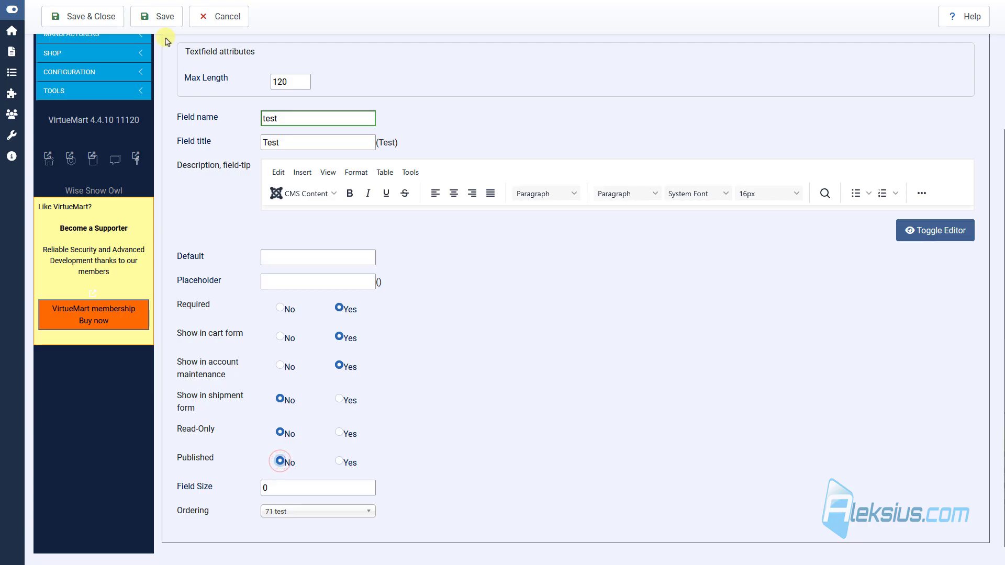
{"action": "left_click", "coordinate": [76, 18]}
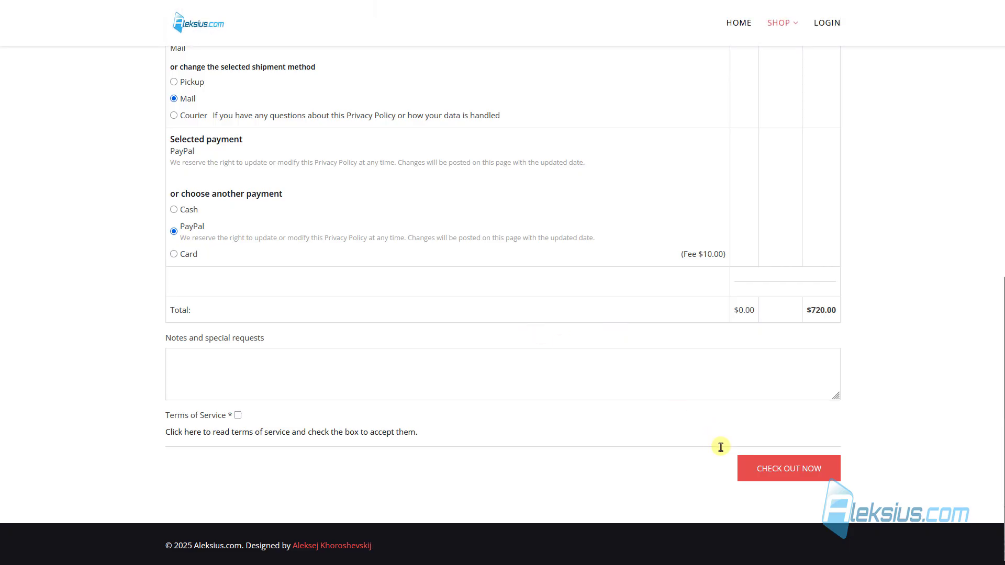
Step: Proceed from the cart to checkout to confirm the Test field is gone, then return to the admin
{"action": "left_click", "coordinate": [772, 469]}
{"action": "scroll", "coordinate": [277, 283], "scroll_direction": "down", "scroll_amount": 8}
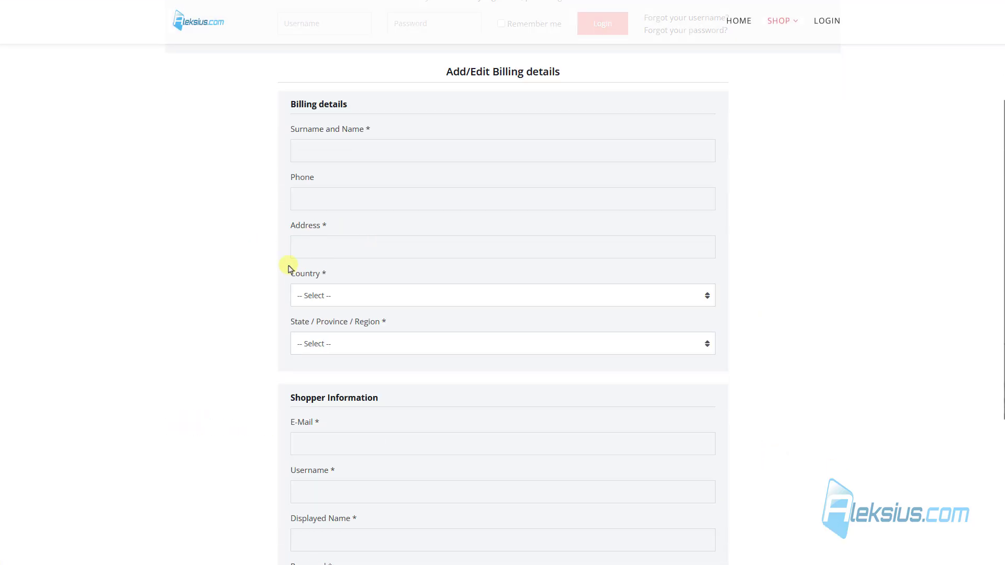
{"action": "scroll", "coordinate": [260, 315], "scroll_direction": "up", "scroll_amount": 1}
{"action": "scroll", "coordinate": [260, 315], "scroll_direction": "up", "scroll_amount": 5}
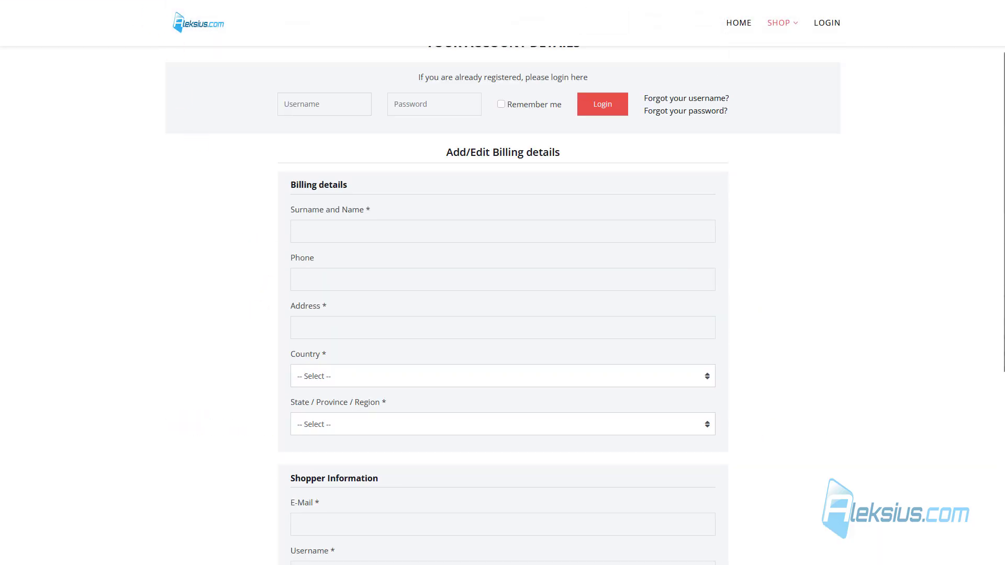
{"action": "key", "text": "ctrl+Tab"}
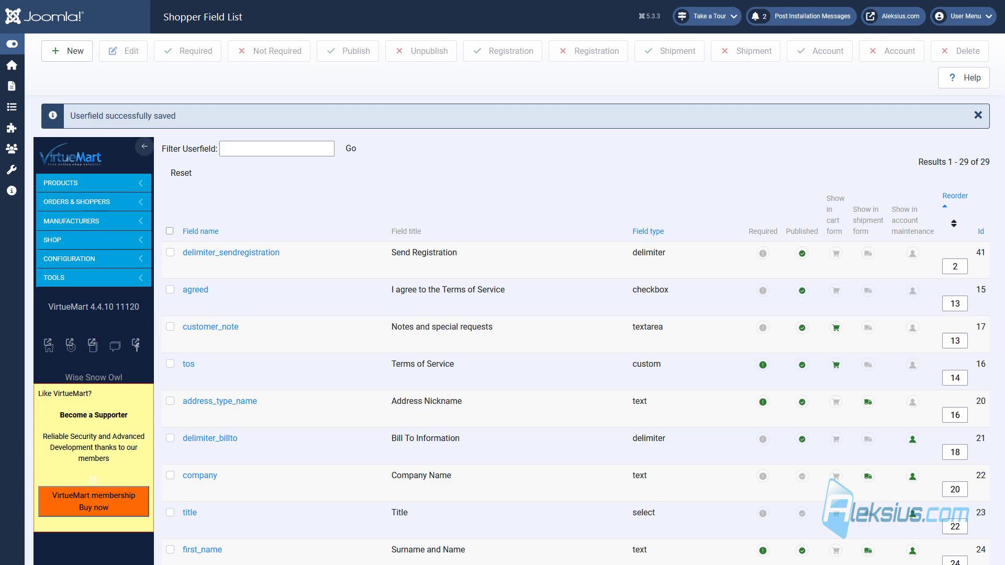
Step: Open Order Statuses, glance at the first order's status choices in Orders, then reopen Order Statuses
{"action": "left_click", "coordinate": [91, 260]}
{"action": "left_click", "coordinate": [106, 334]}
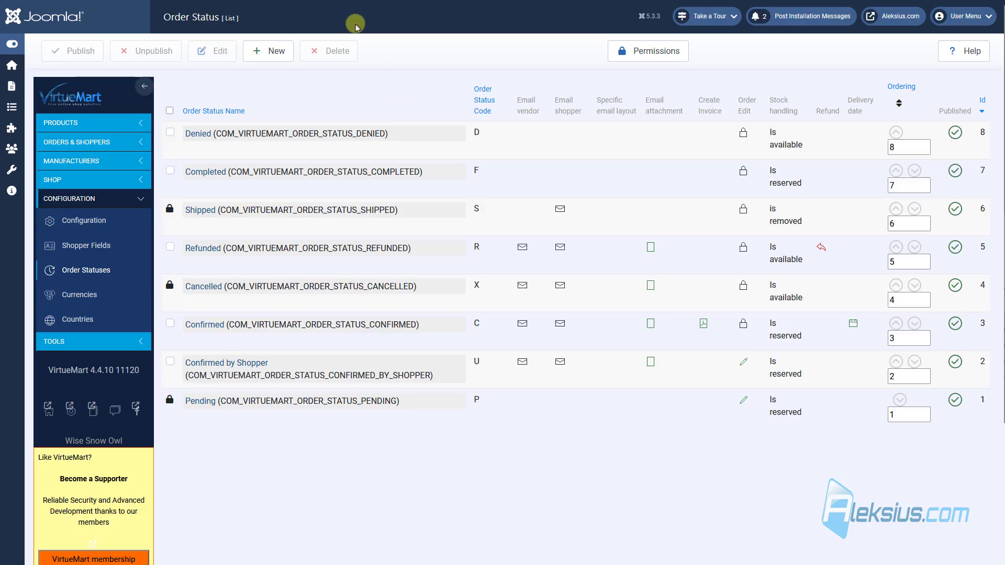
{"action": "left_click", "coordinate": [107, 141]}
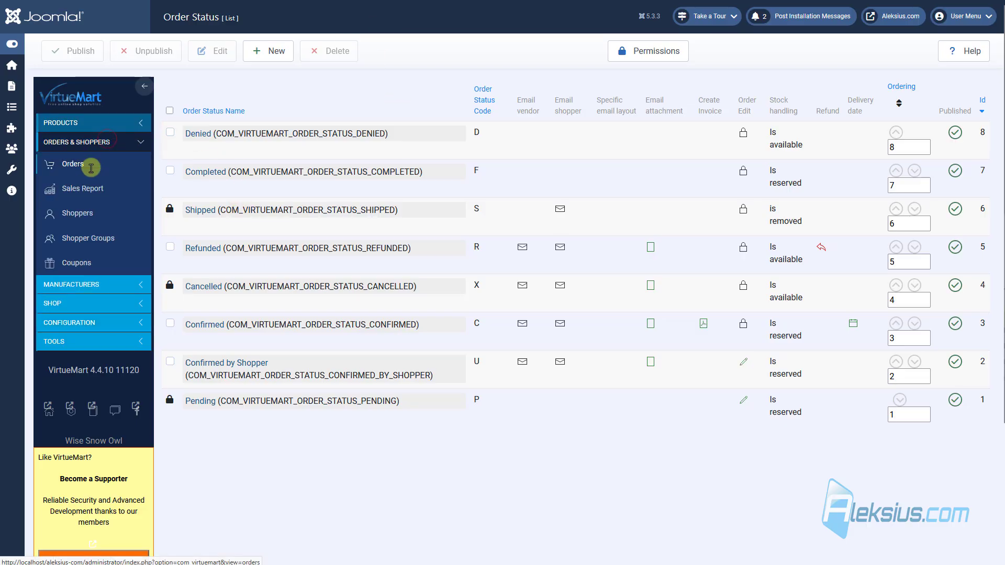
{"action": "left_click", "coordinate": [73, 171]}
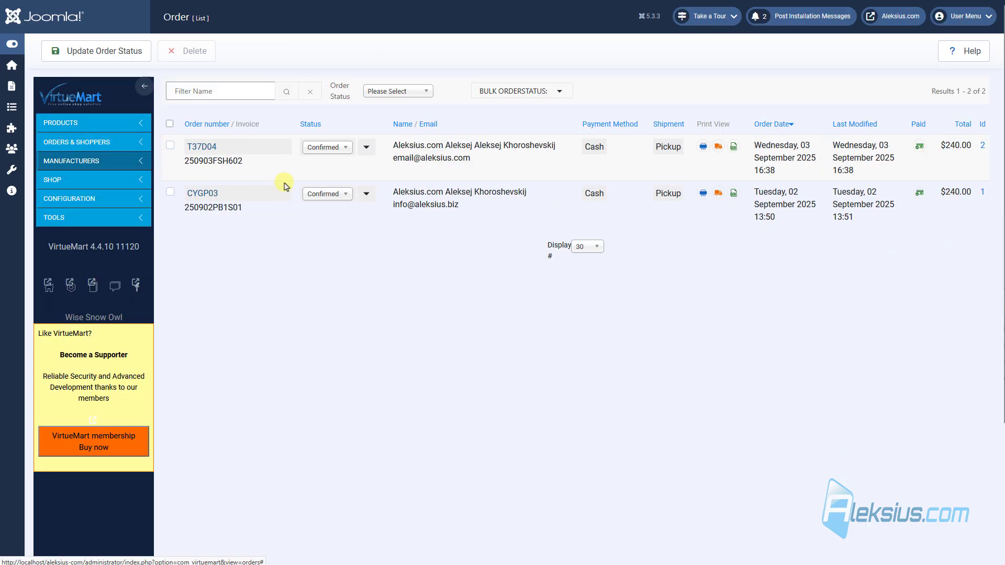
{"action": "left_click", "coordinate": [335, 148]}
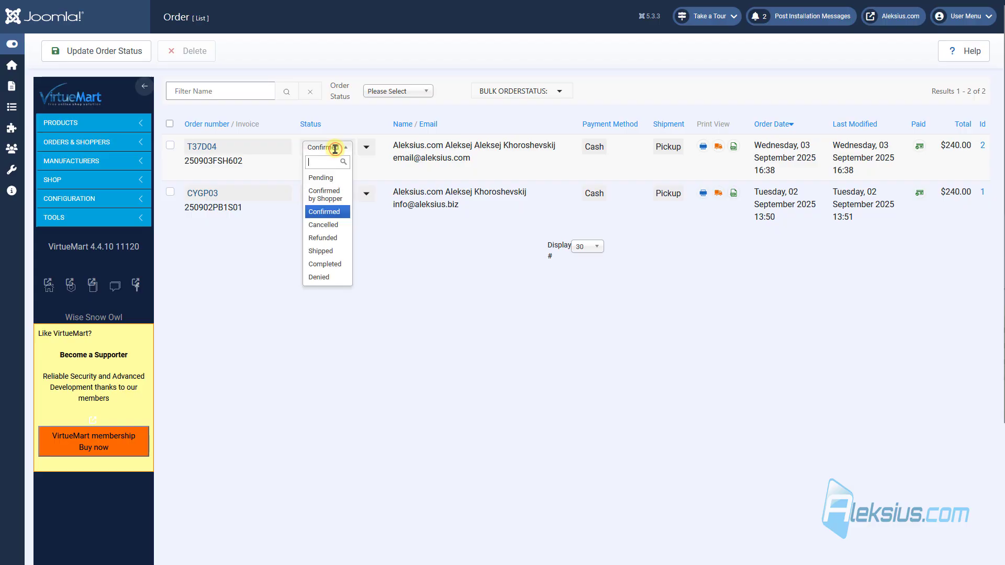
{"action": "left_click", "coordinate": [86, 198]}
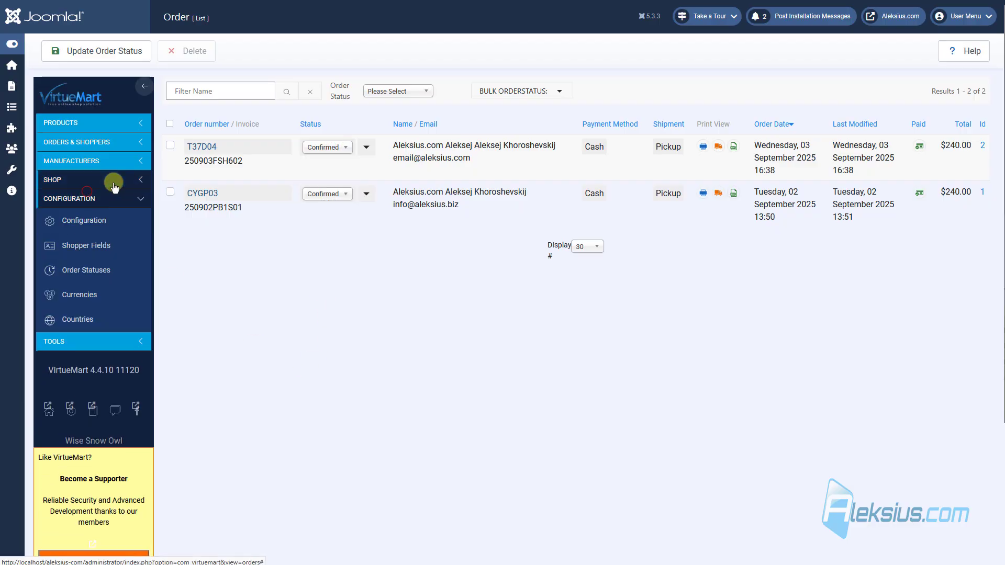
{"action": "left_click", "coordinate": [99, 269]}
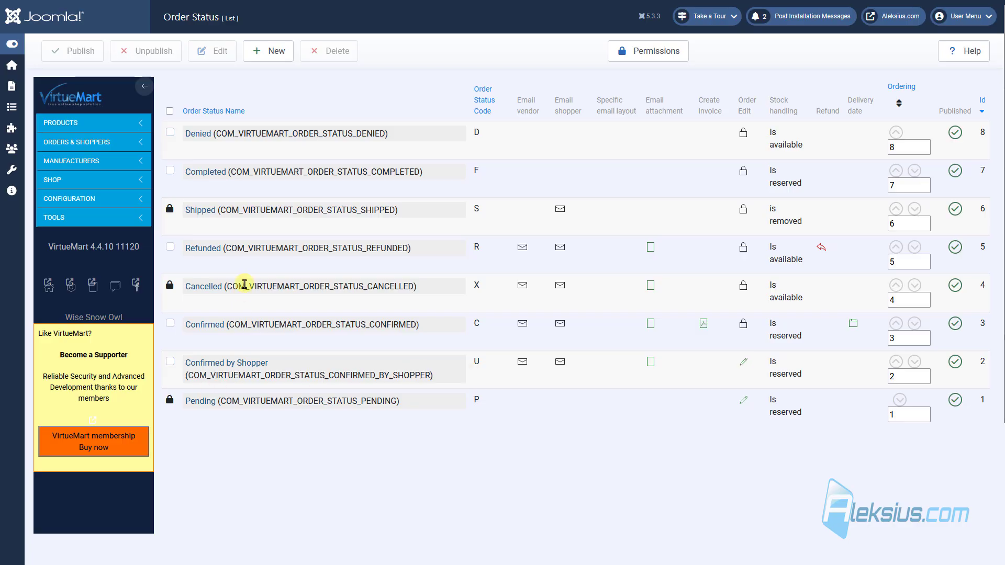
{"action": "left_click", "coordinate": [204, 324]}
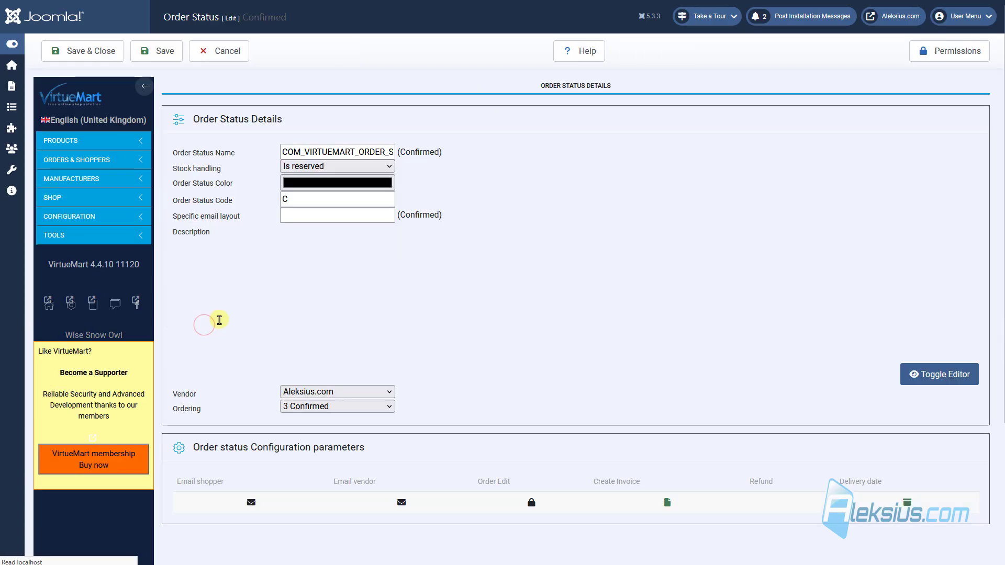
{"action": "left_click", "coordinate": [356, 152]}
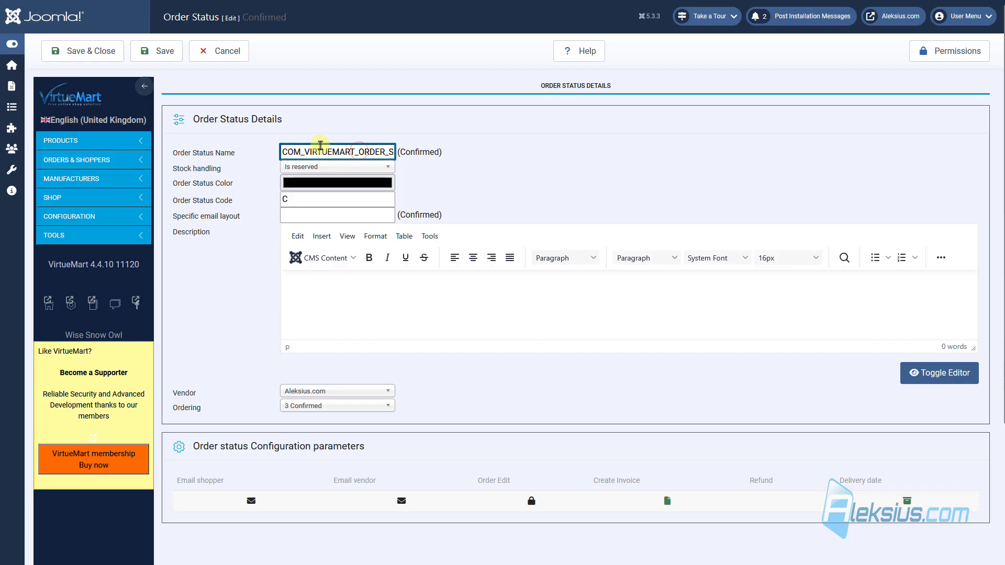
{"action": "left_click_drag", "start_coordinate": [308, 151], "coordinate": [428, 147]}
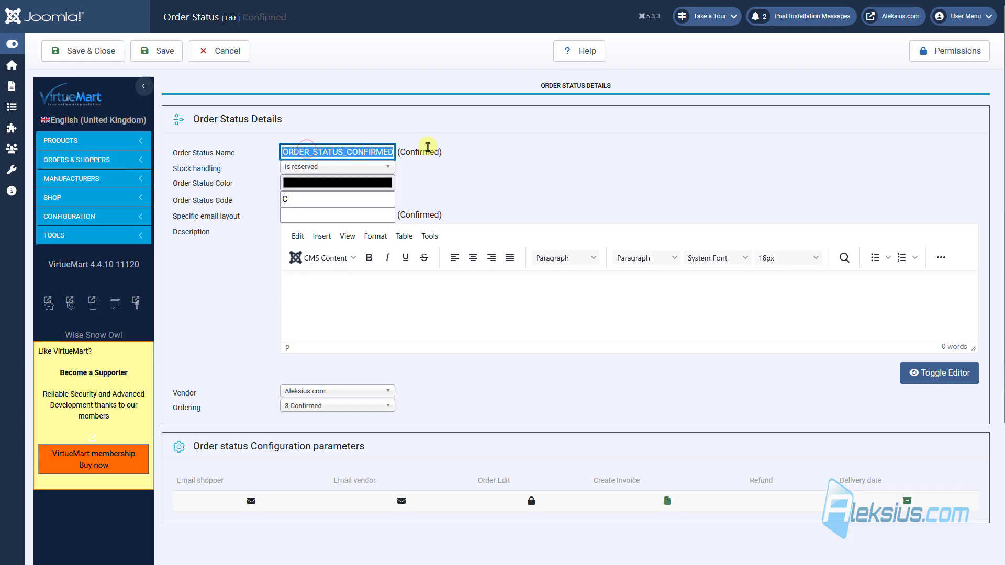
{"action": "left_click", "coordinate": [457, 148]}
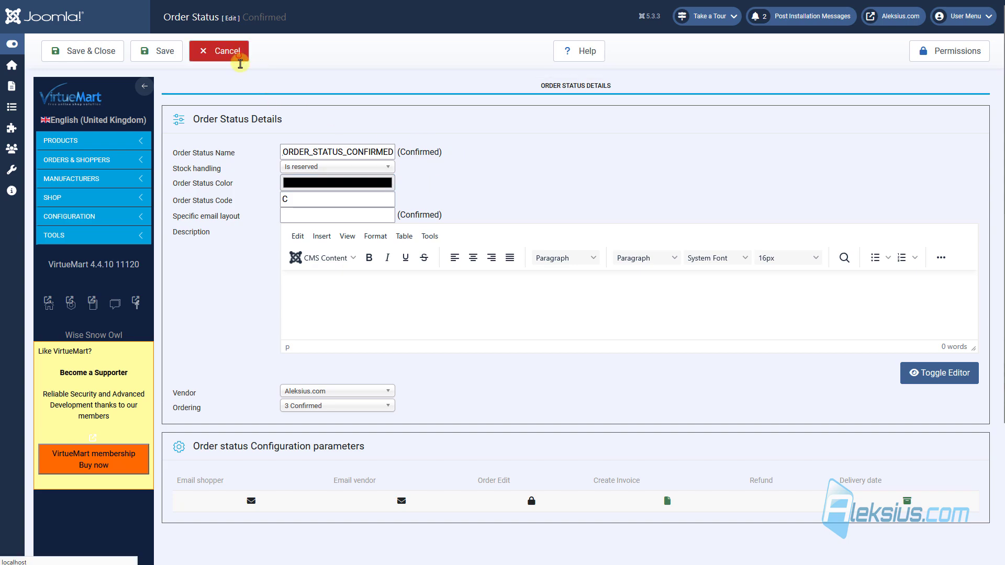
{"action": "left_click", "coordinate": [240, 63]}
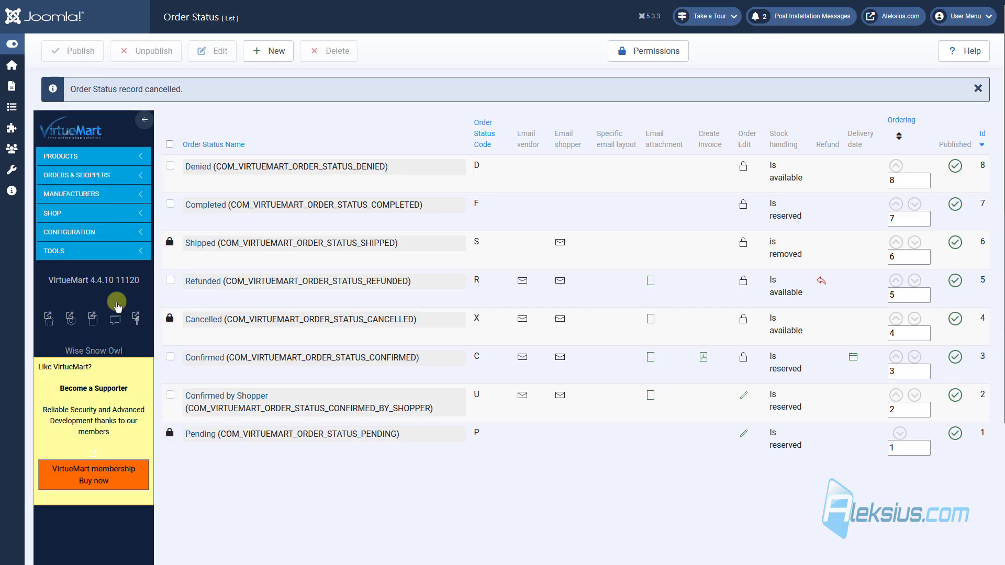
{"action": "left_click", "coordinate": [105, 232]}
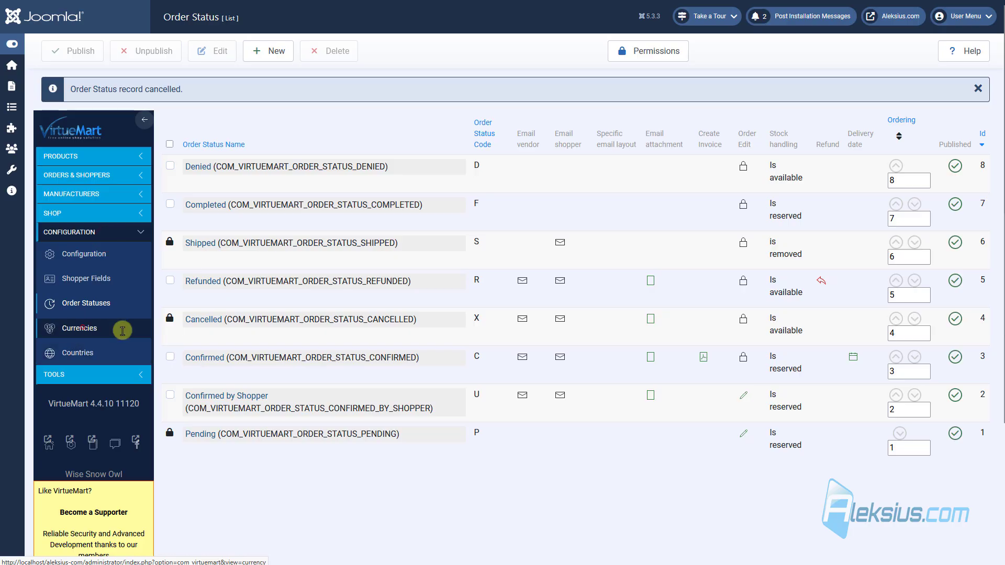
Step: Check under Shop > Shop that the shop currency is United States dollar
{"action": "left_click", "coordinate": [123, 330]}
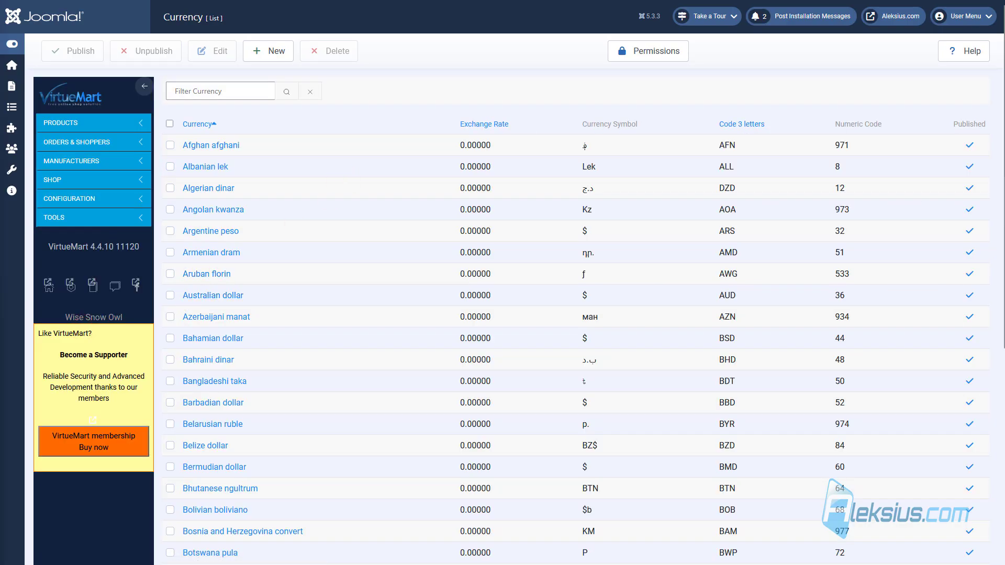
{"action": "left_click", "coordinate": [86, 178]}
{"action": "left_click", "coordinate": [95, 202]}
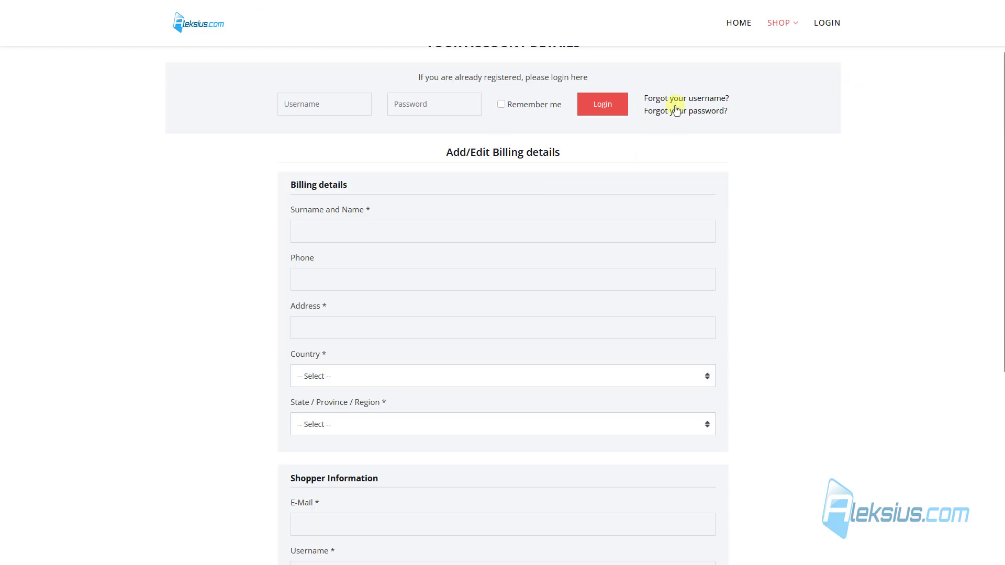
Step: View the Women's Dress 1 product on the storefront, then open Configuration > Currencies
{"action": "mouse_move", "coordinate": [777, 26]}
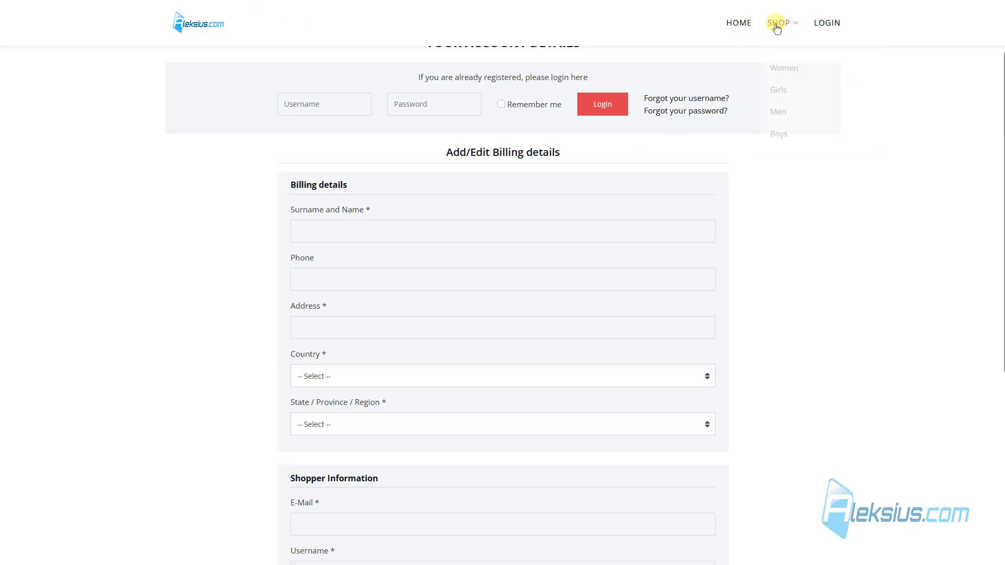
{"action": "left_click", "coordinate": [778, 67]}
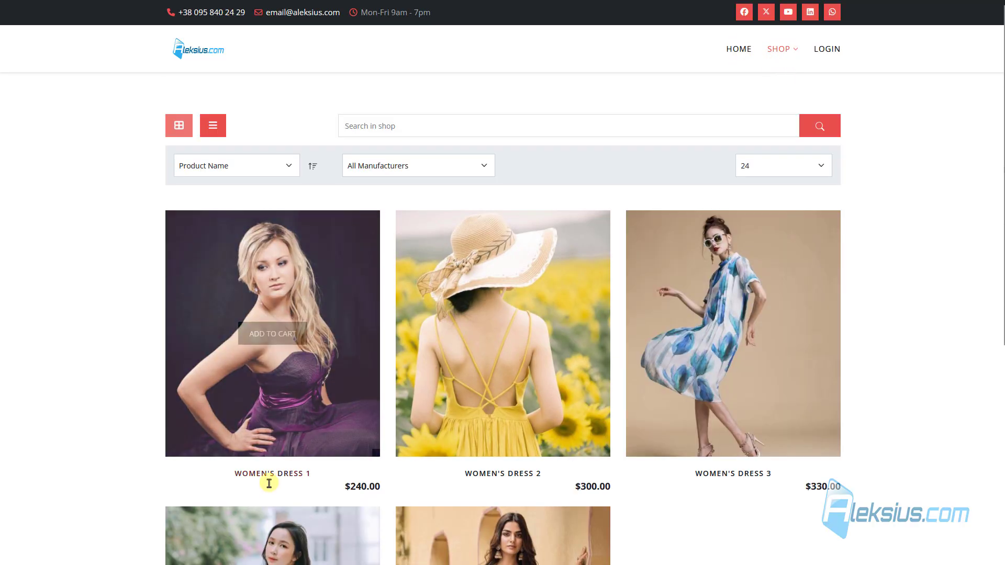
{"action": "left_click", "coordinate": [269, 474]}
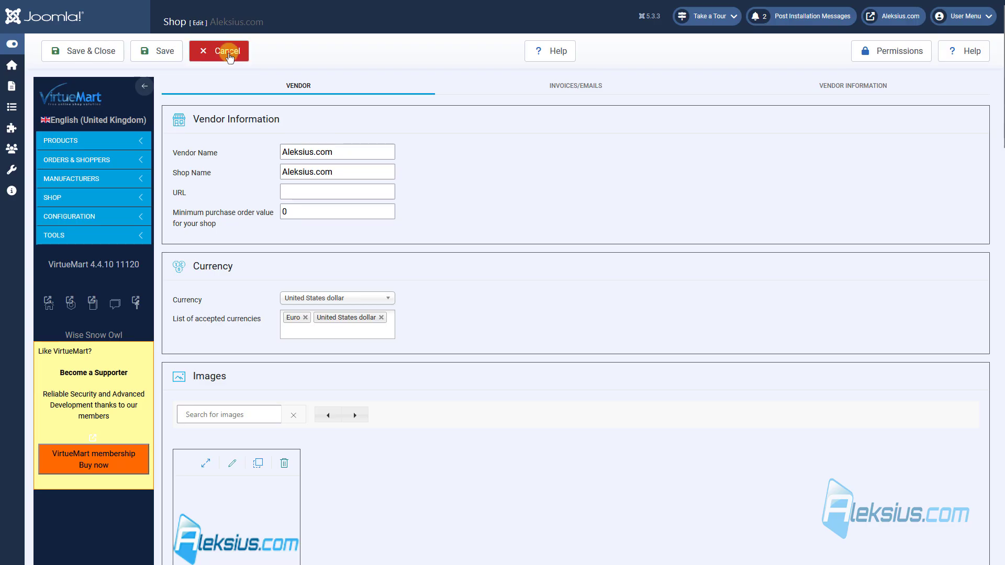
{"action": "left_click", "coordinate": [105, 198]}
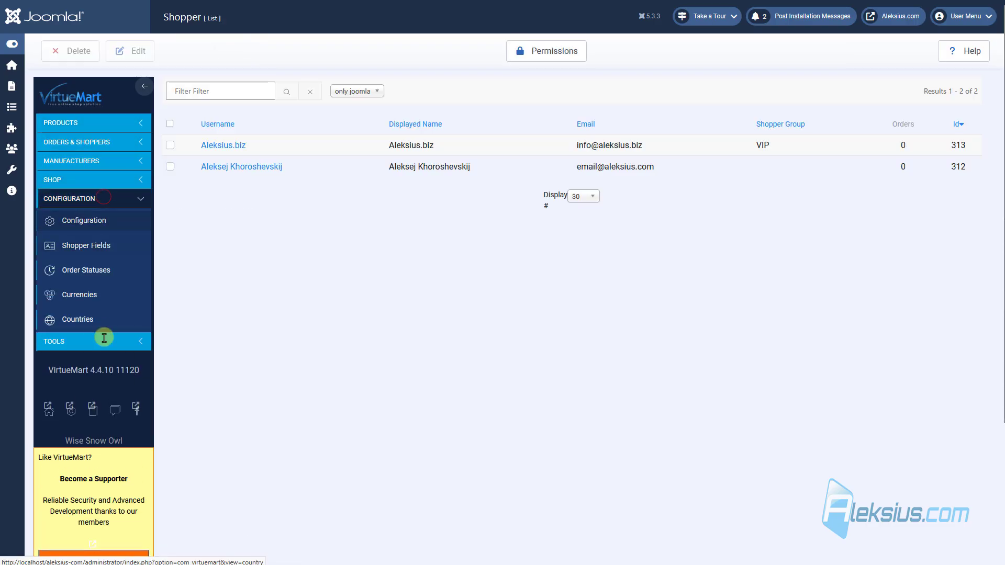
{"action": "left_click", "coordinate": [85, 307]}
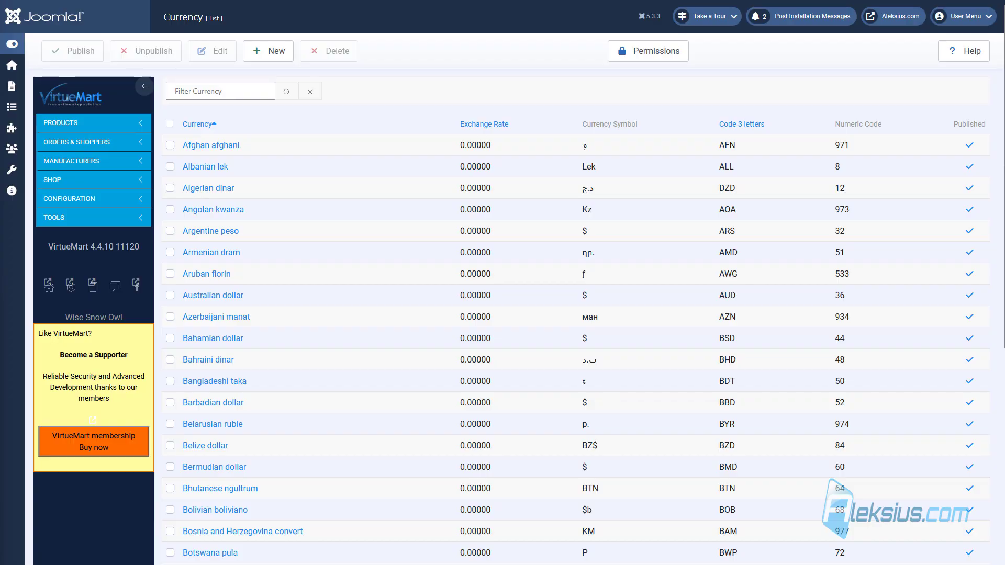
Step: Filter the currency list to 'United States dollar' and open it for editing
{"action": "left_click", "coordinate": [201, 91]}
{"action": "type", "text": "United States dollar"}
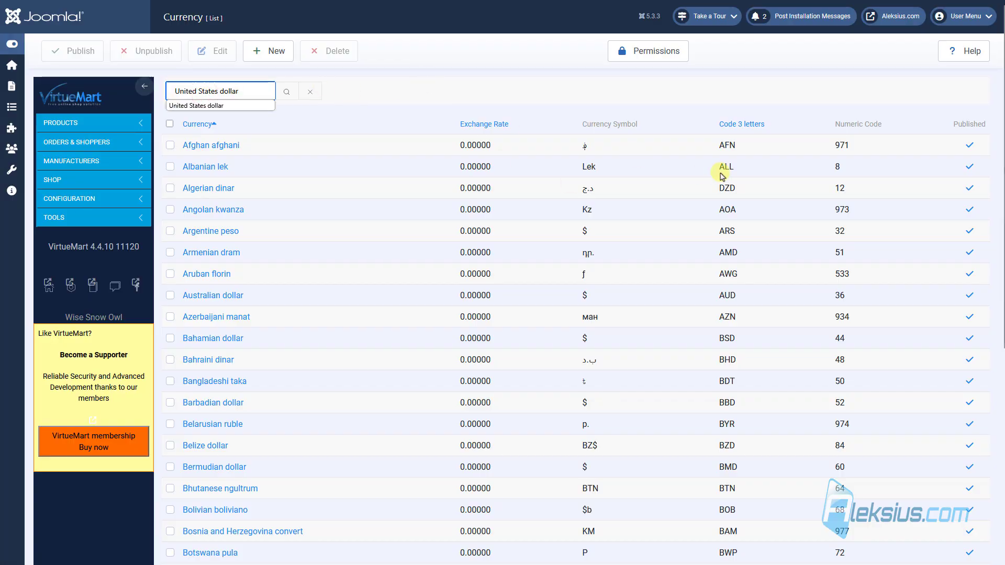
{"action": "scroll", "coordinate": [722, 175], "scroll_direction": "down", "scroll_amount": 6}
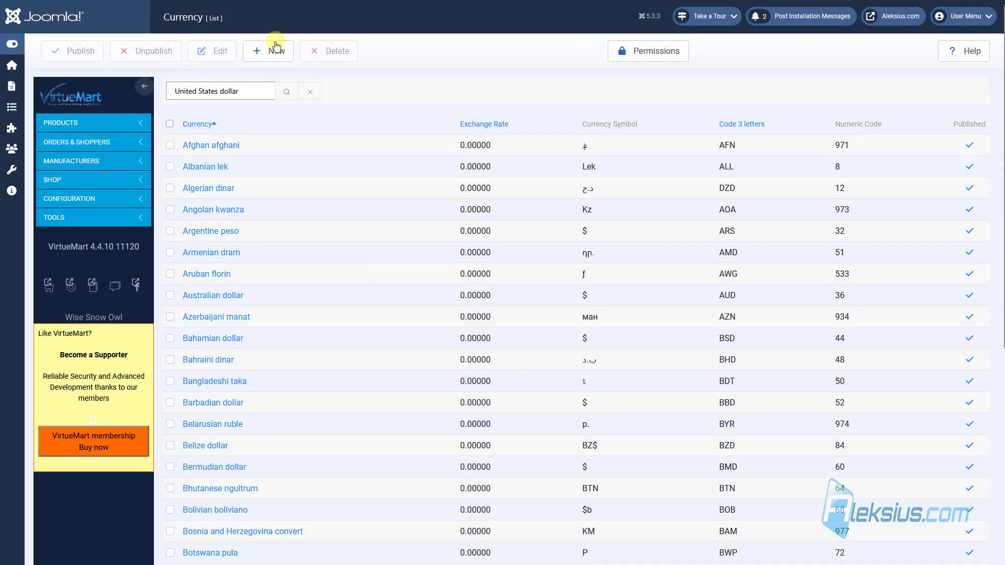
{"action": "left_click", "coordinate": [289, 95]}
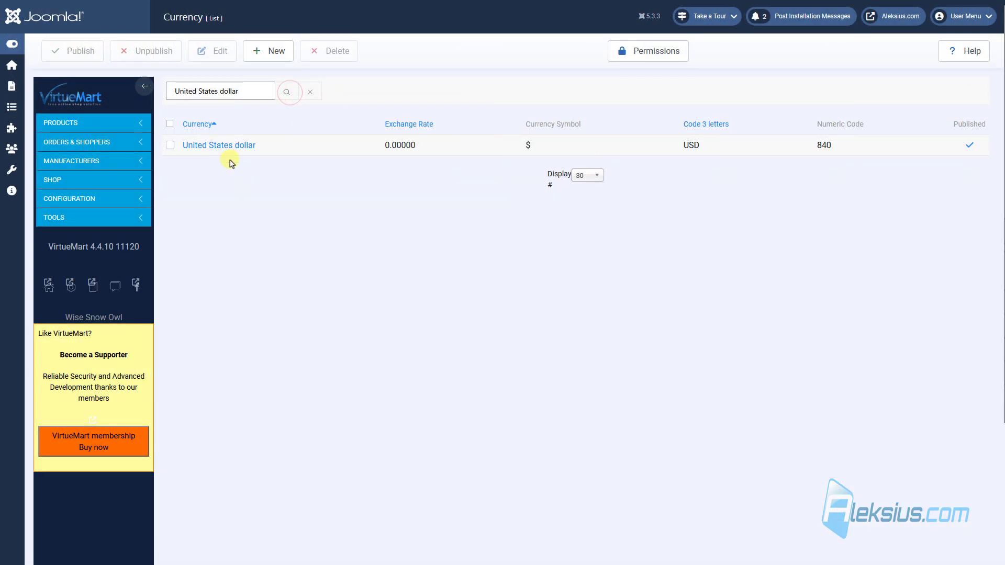
{"action": "left_click", "coordinate": [237, 145]}
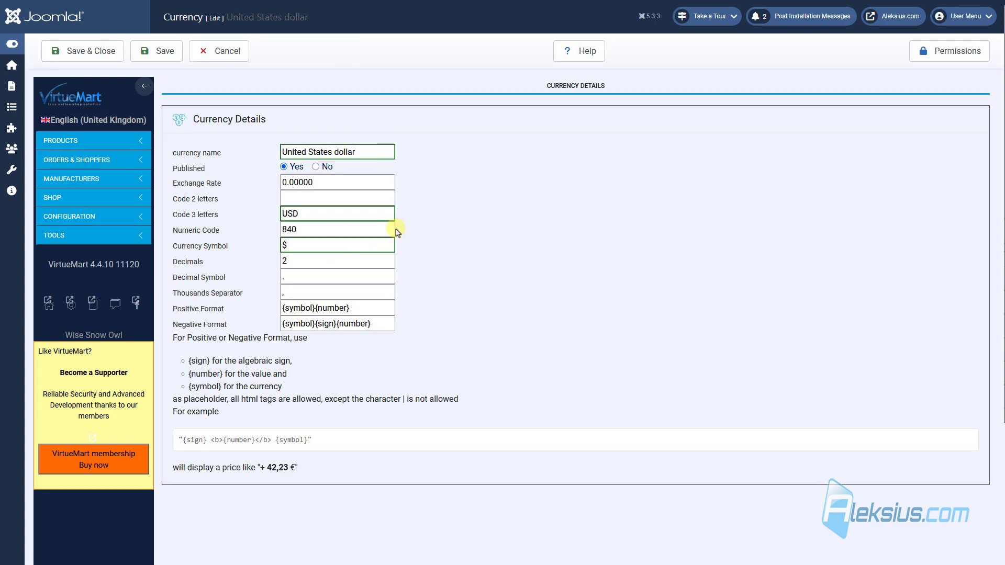
Step: Change Decimals from 2 to 0, save, and reload the storefront product page
{"action": "left_click", "coordinate": [335, 276]}
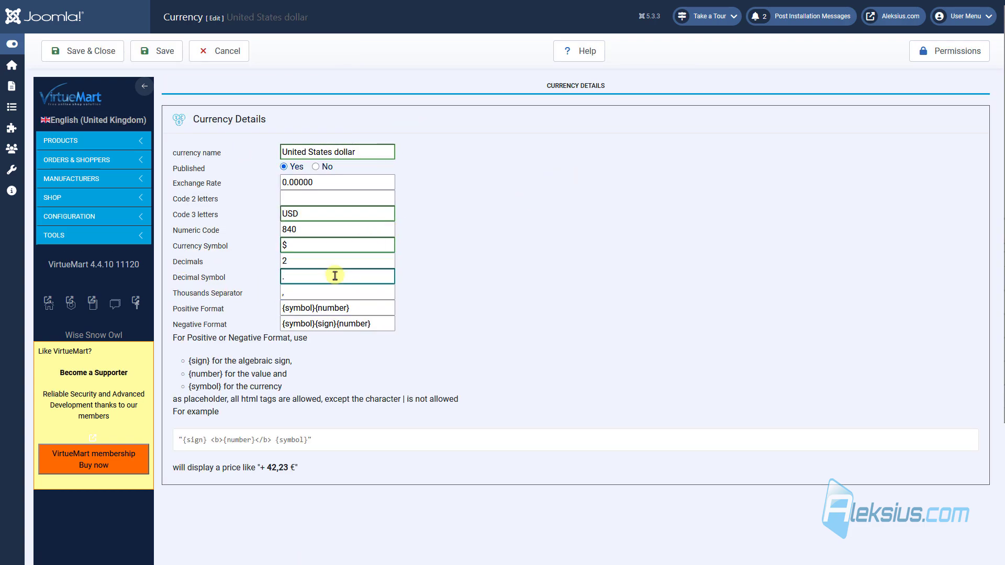
{"action": "key", "text": "shift+Tab"}
{"action": "type", "text": "0"}
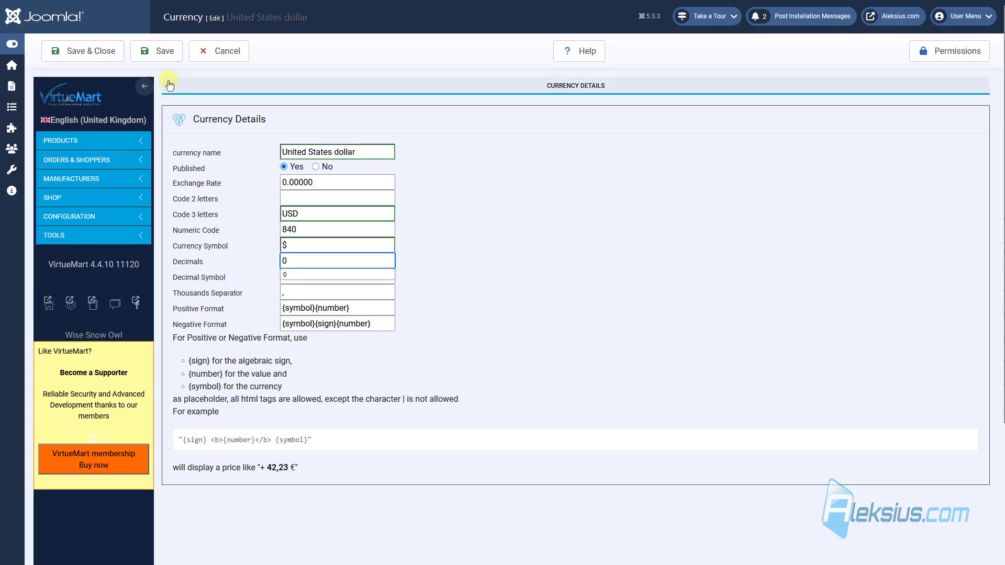
{"action": "left_click", "coordinate": [172, 50]}
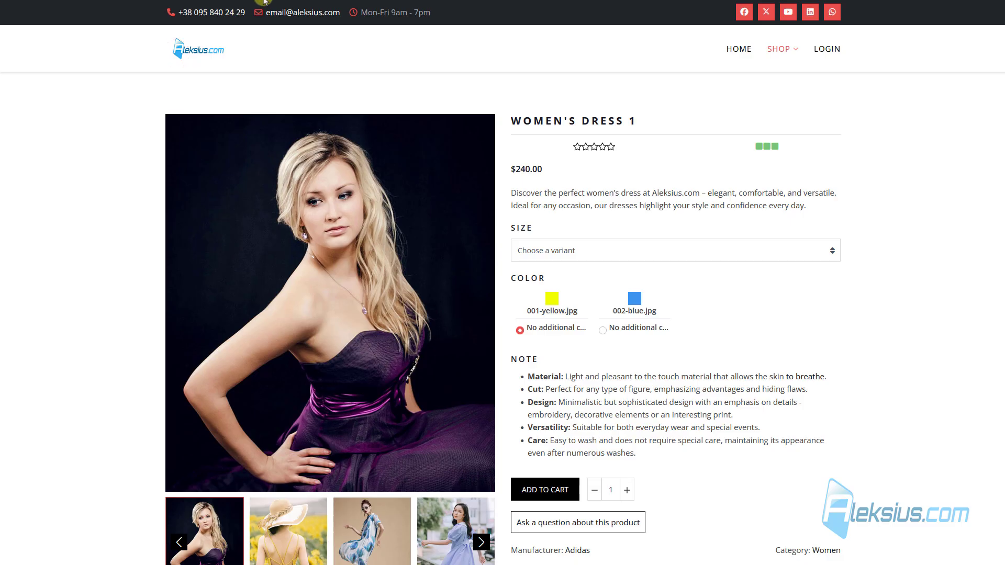
{"action": "key", "text": "F5"}
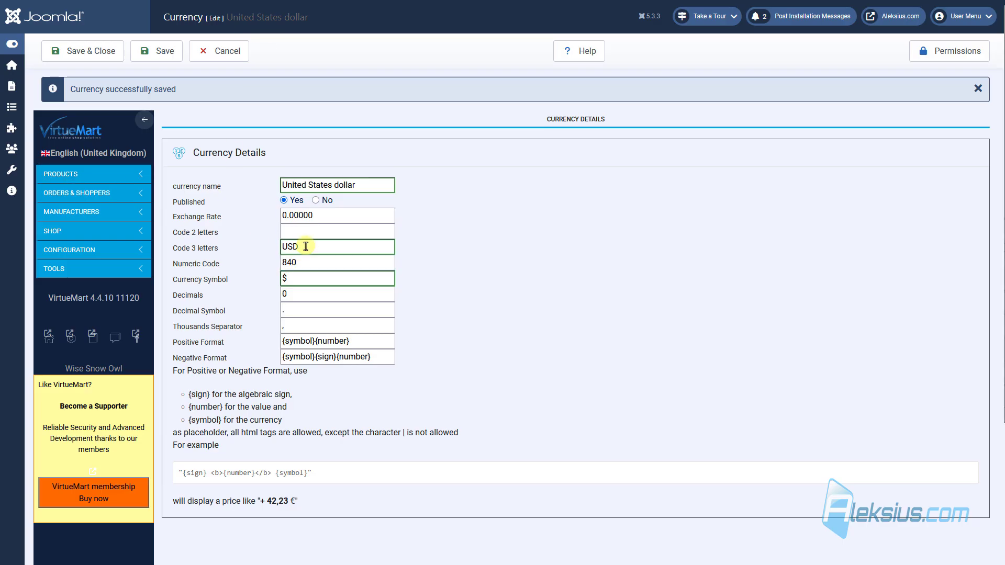
Step: Replace the '$' currency symbol with 'USD', save, and reload the storefront
{"action": "left_click_drag", "start_coordinate": [306, 247], "coordinate": [167, 227]}
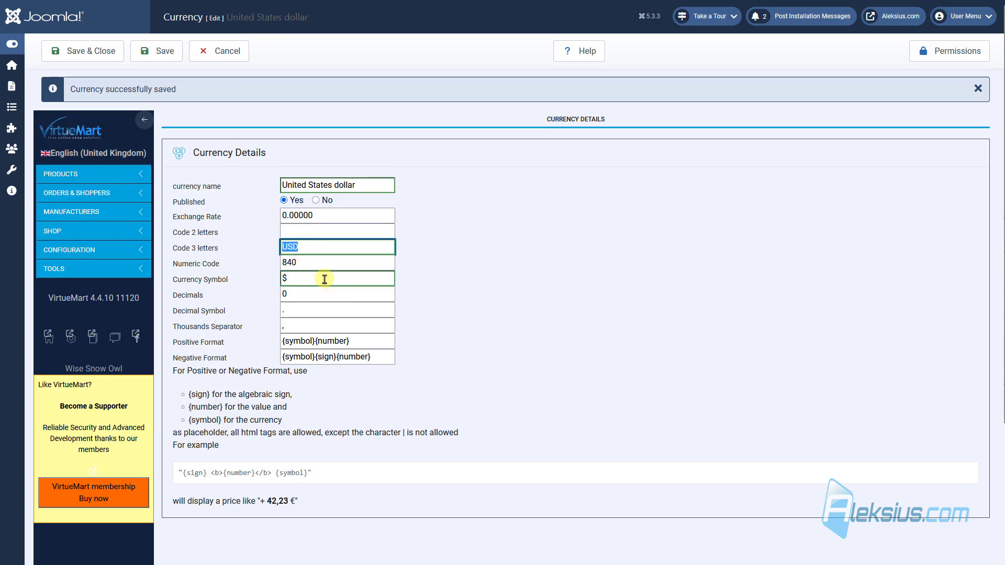
{"action": "left_click_drag", "start_coordinate": [324, 278], "coordinate": [214, 279]}
{"action": "type", "text": "USD"}
{"action": "left_click", "coordinate": [164, 50]}
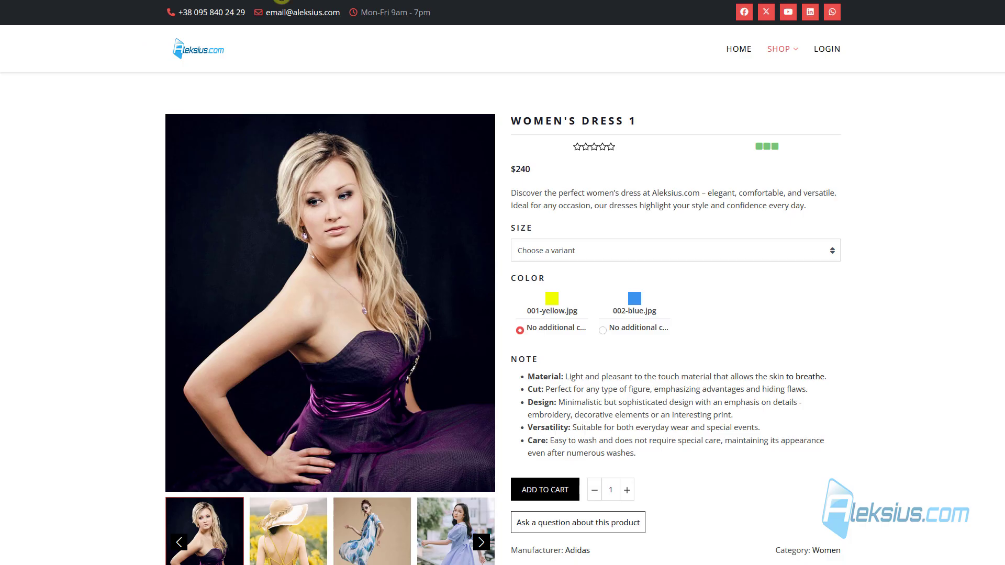
{"action": "key", "text": "F5"}
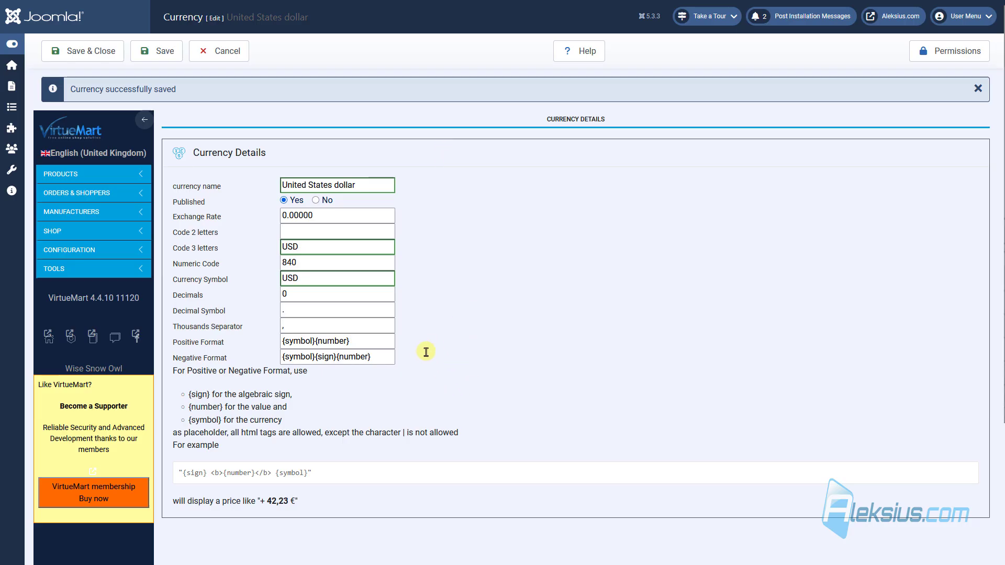
Step: Change the Positive Format to '{number} {symbol}', saving and checking the storefront price
{"action": "left_click", "coordinate": [349, 342]}
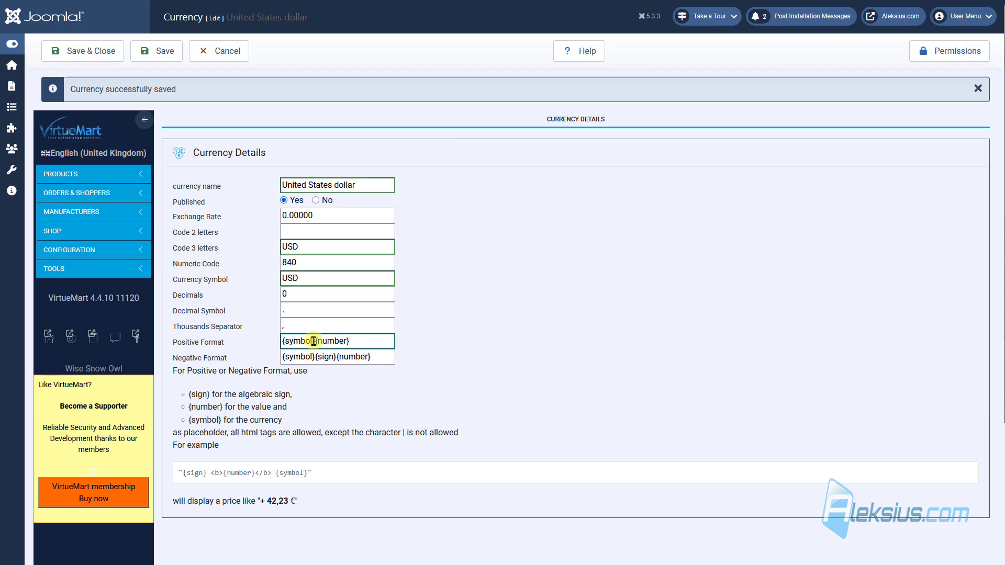
{"action": "left_click_drag", "start_coordinate": [315, 341], "coordinate": [254, 337]}
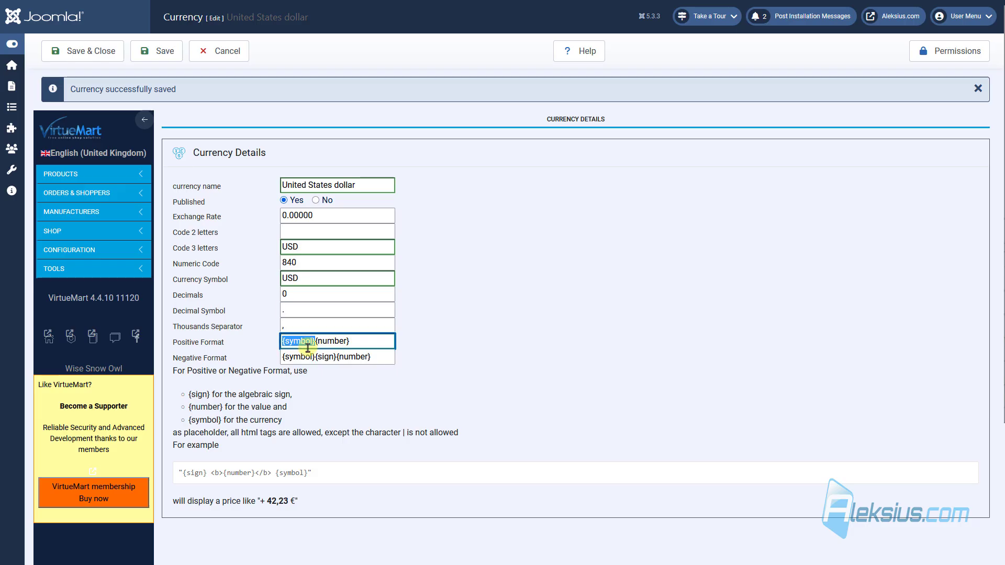
{"action": "key", "text": "ctrl+x"}
{"action": "left_click", "coordinate": [355, 341]}
{"action": "key", "text": "ctrl+v"}
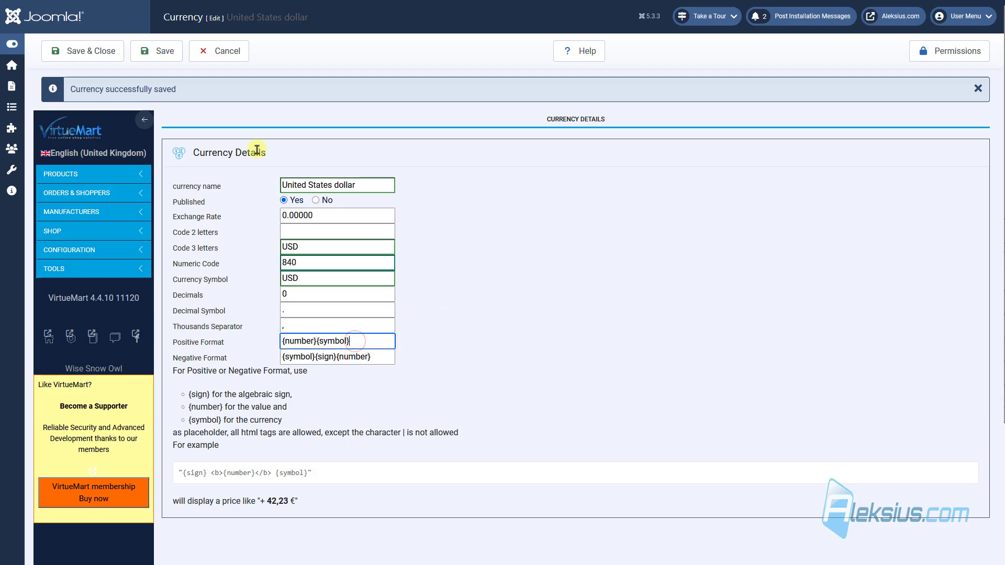
{"action": "left_click", "coordinate": [157, 51]}
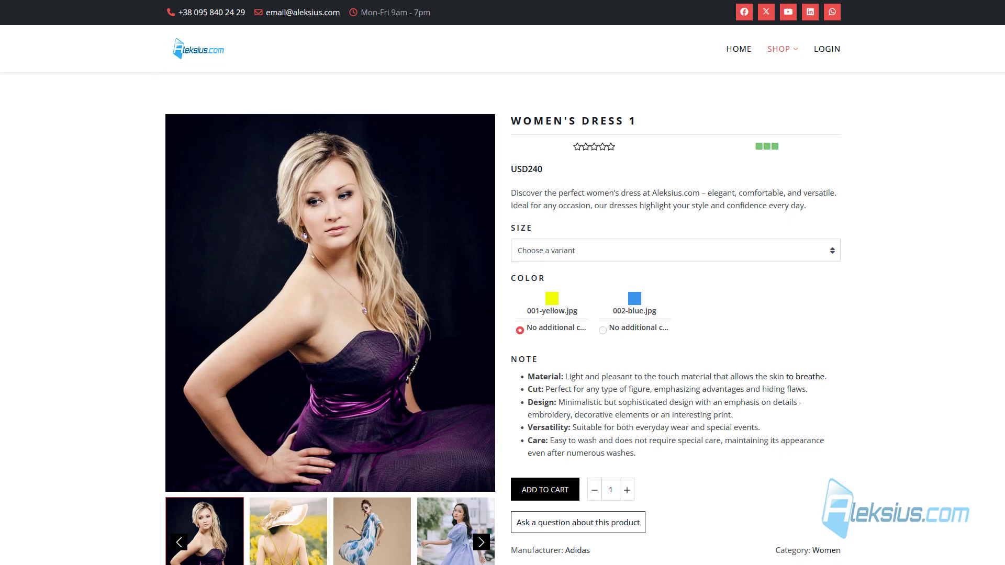
{"action": "key", "text": "F5"}
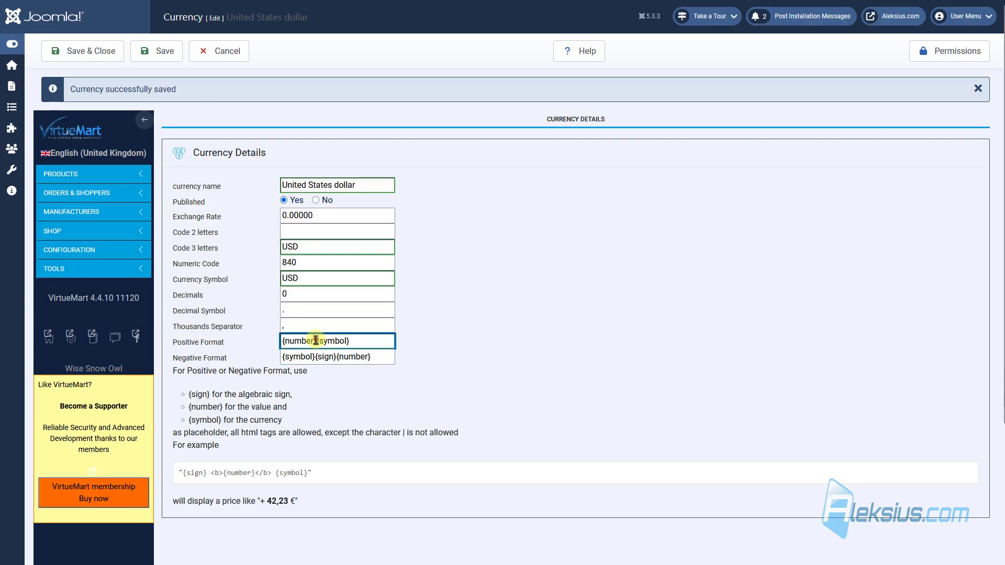
{"action": "left_click", "coordinate": [316, 341]}
{"action": "left_click", "coordinate": [157, 51]}
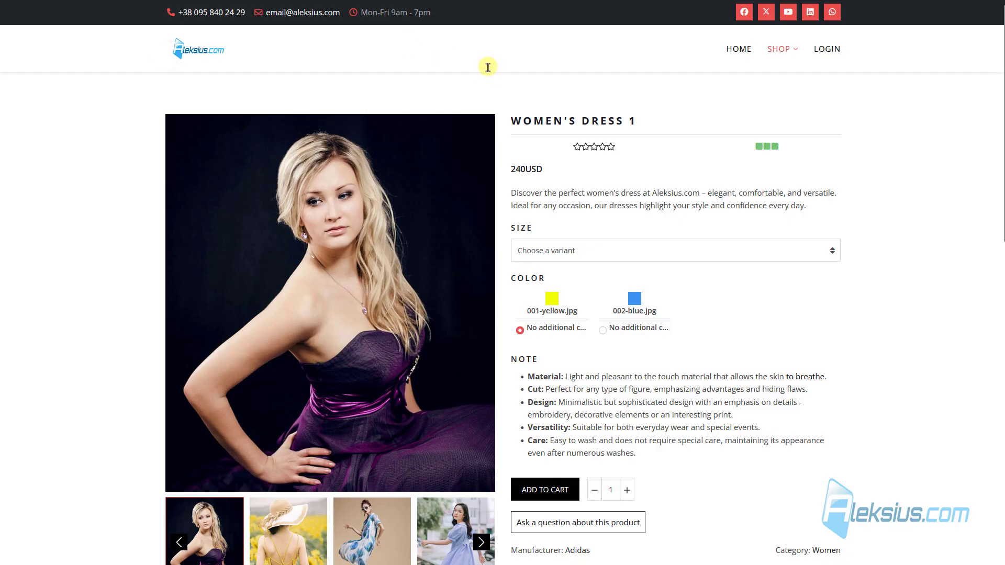
Step: Restore the Positive Format to '{symbol}{number}' without a space
{"action": "key", "text": "F5"}
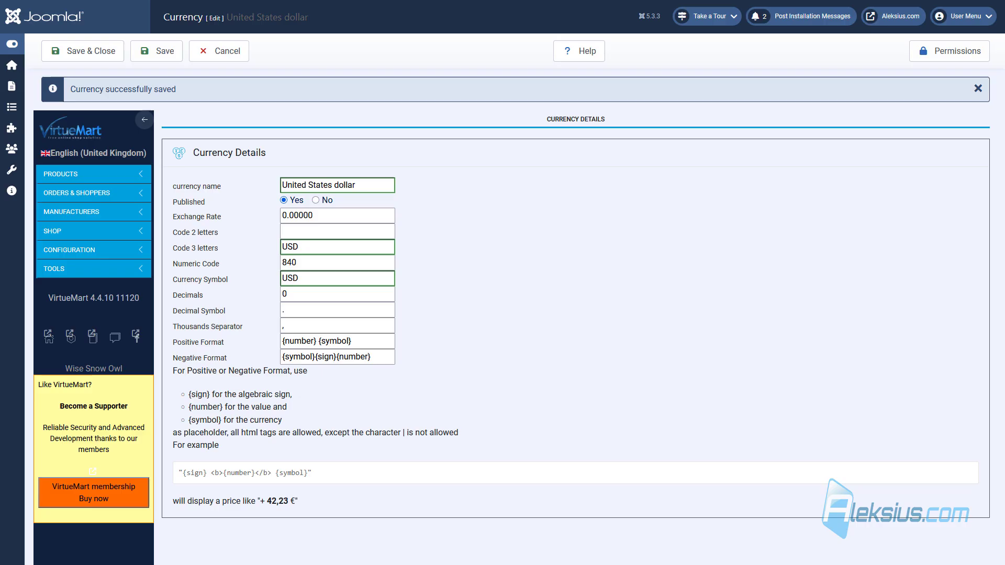
{"action": "left_click", "coordinate": [311, 339]}
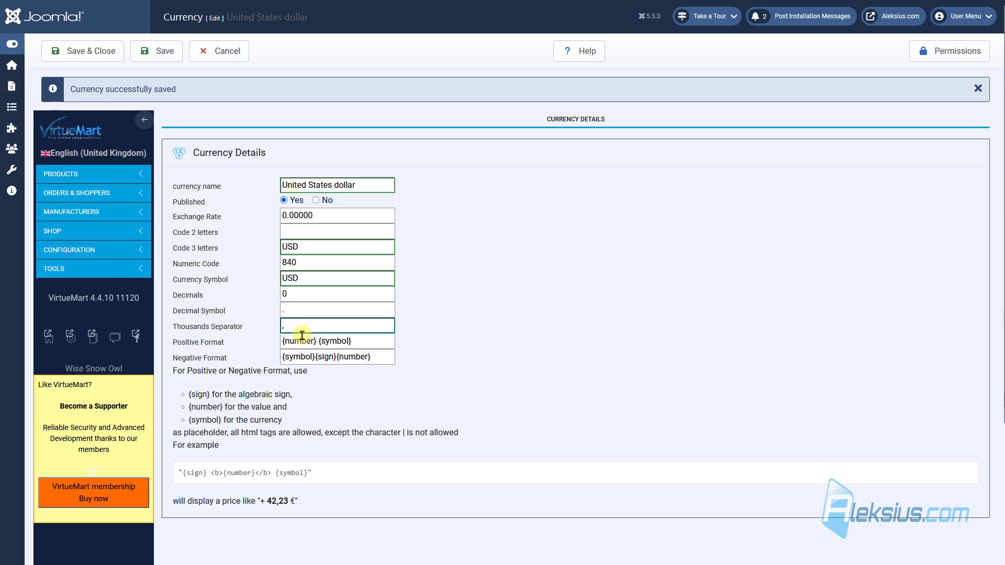
{"action": "key", "text": "ctrl+x"}
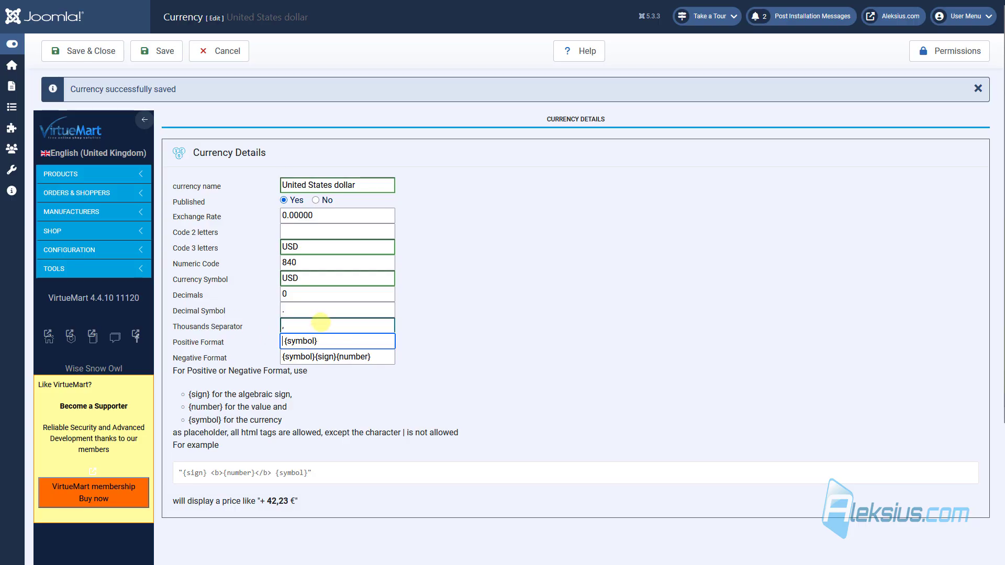
{"action": "key", "text": "Delete"}
{"action": "left_click", "coordinate": [332, 341]}
{"action": "key", "text": "ctrl+v"}
Step: Replace the 'USD' symbol with '$', save, and save & close to the currency list
{"action": "double_click", "coordinate": [300, 285]}
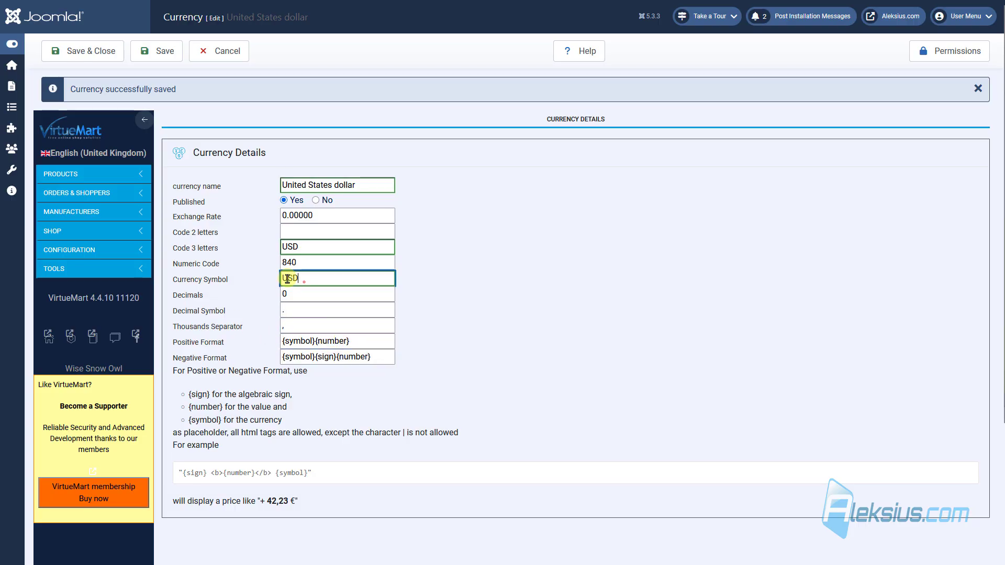
{"action": "key", "text": "BackSpace"}
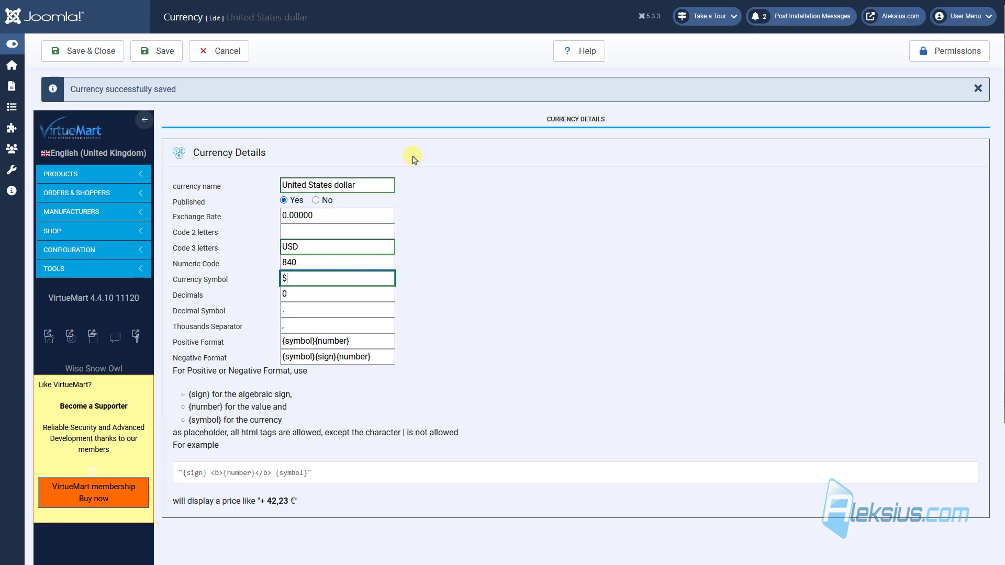
{"action": "left_click", "coordinate": [165, 51]}
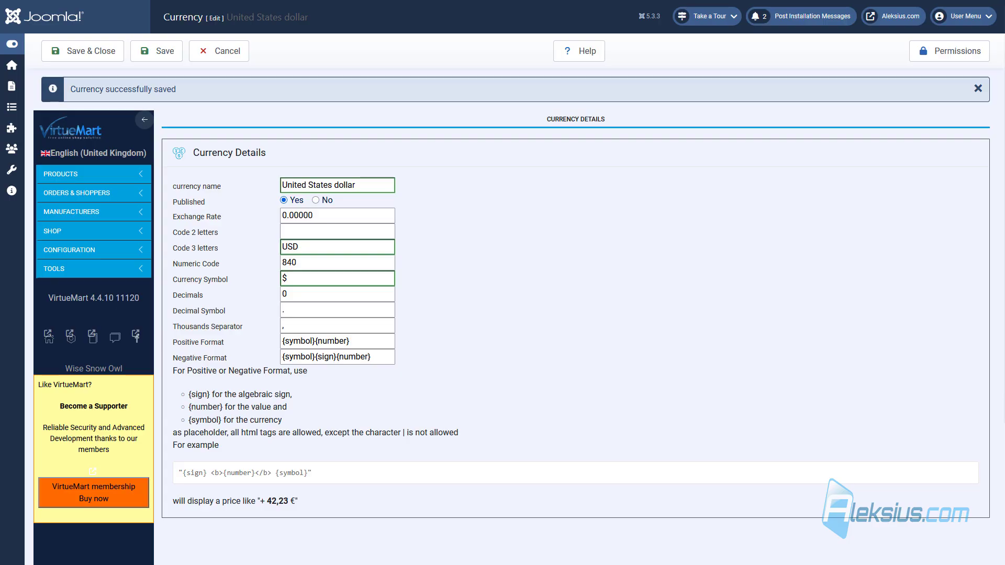
{"action": "left_click", "coordinate": [101, 53]}
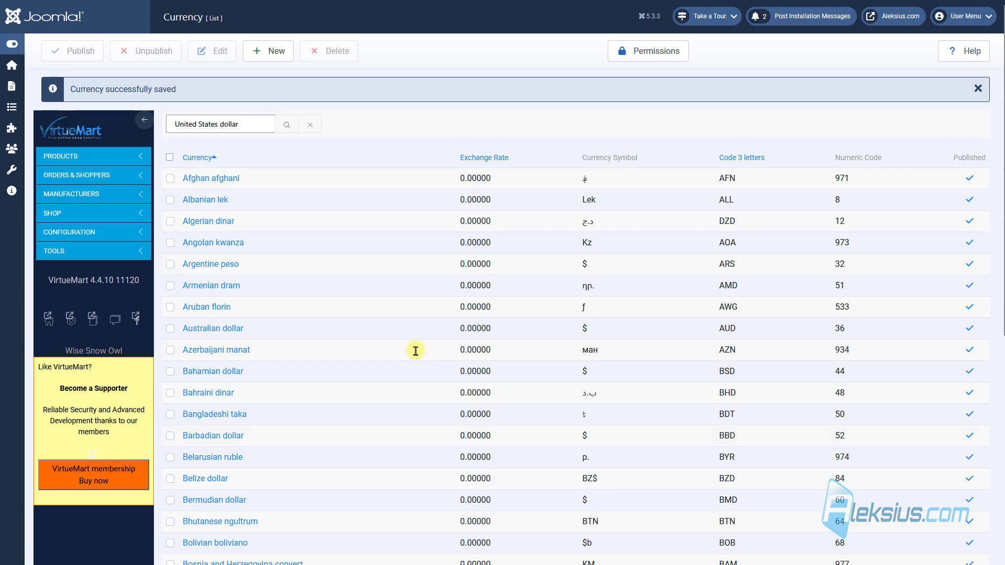
Step: Open Configuration > Countries (254 countries) and focus the Filter Country box
{"action": "left_click", "coordinate": [117, 232]}
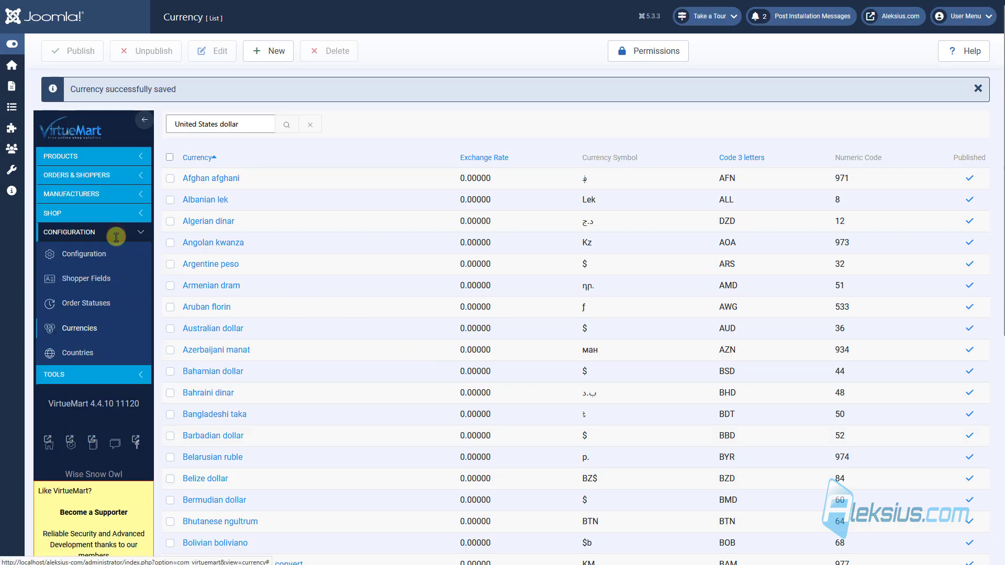
{"action": "left_click", "coordinate": [82, 352]}
{"action": "scroll", "coordinate": [857, 225], "scroll_direction": "down", "scroll_amount": 8}
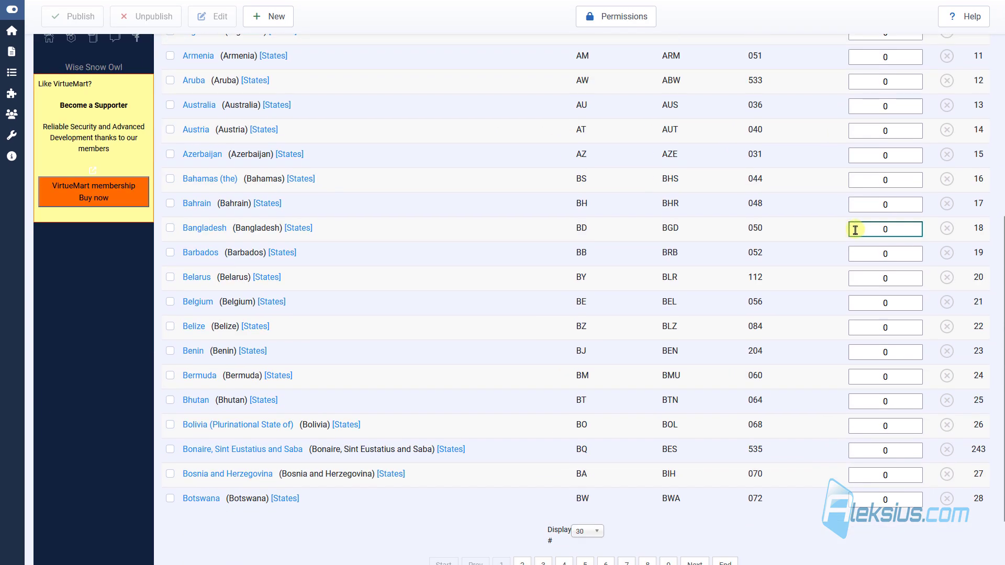
{"action": "scroll", "coordinate": [937, 325], "scroll_direction": "up", "scroll_amount": 8}
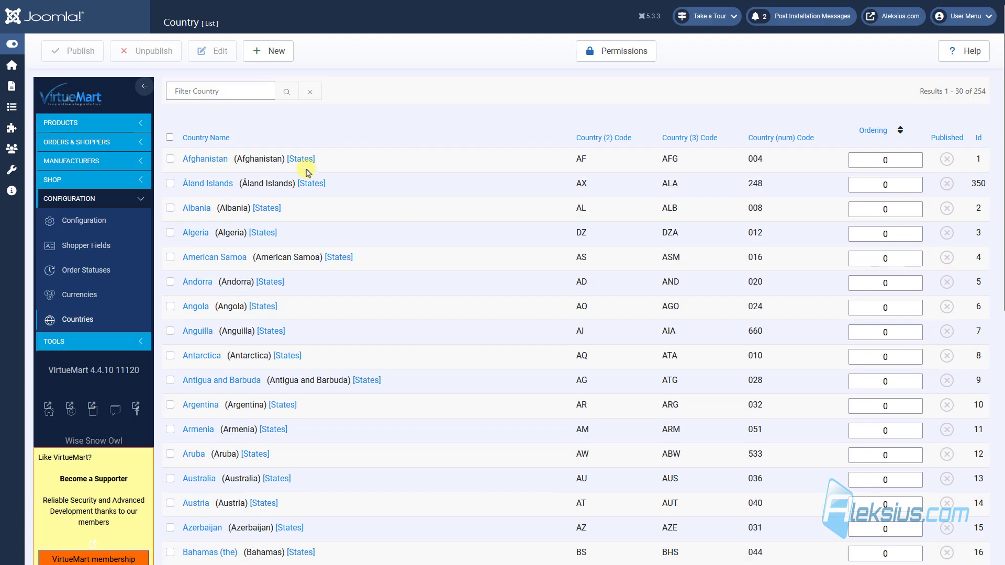
{"action": "left_click", "coordinate": [196, 91]}
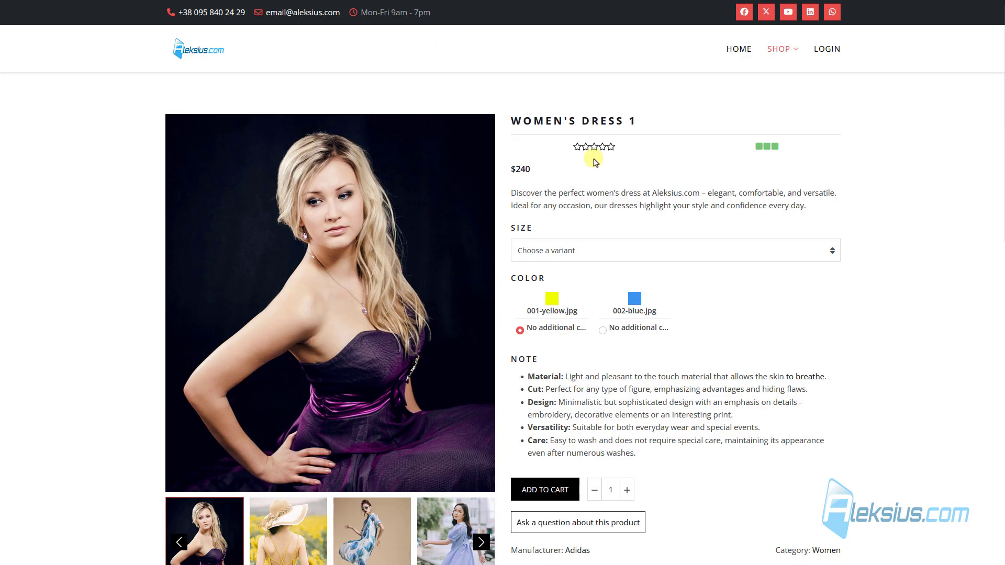
Step: Add Women's Dress 1 to the cart and proceed to checkout
{"action": "left_click", "coordinate": [554, 490]}
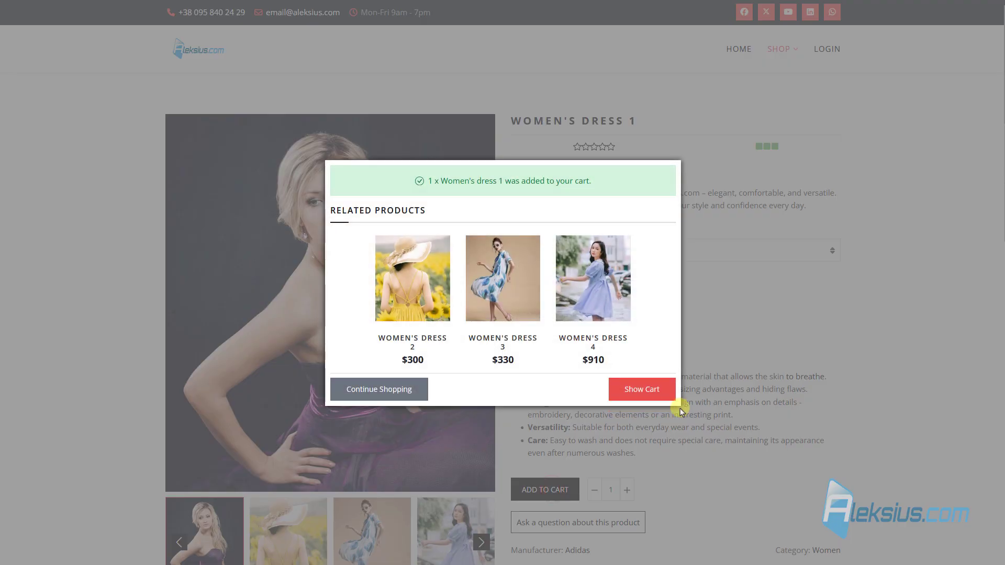
{"action": "left_click", "coordinate": [657, 390]}
{"action": "scroll", "coordinate": [649, 361], "scroll_direction": "down", "scroll_amount": 10}
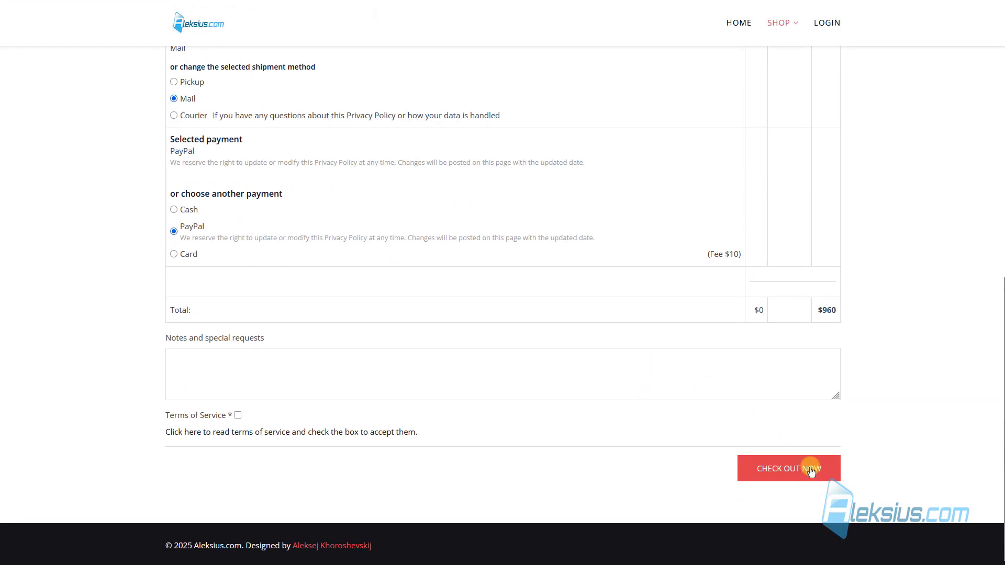
{"action": "left_click", "coordinate": [804, 467]}
{"action": "scroll", "coordinate": [574, 258], "scroll_direction": "down", "scroll_amount": 4}
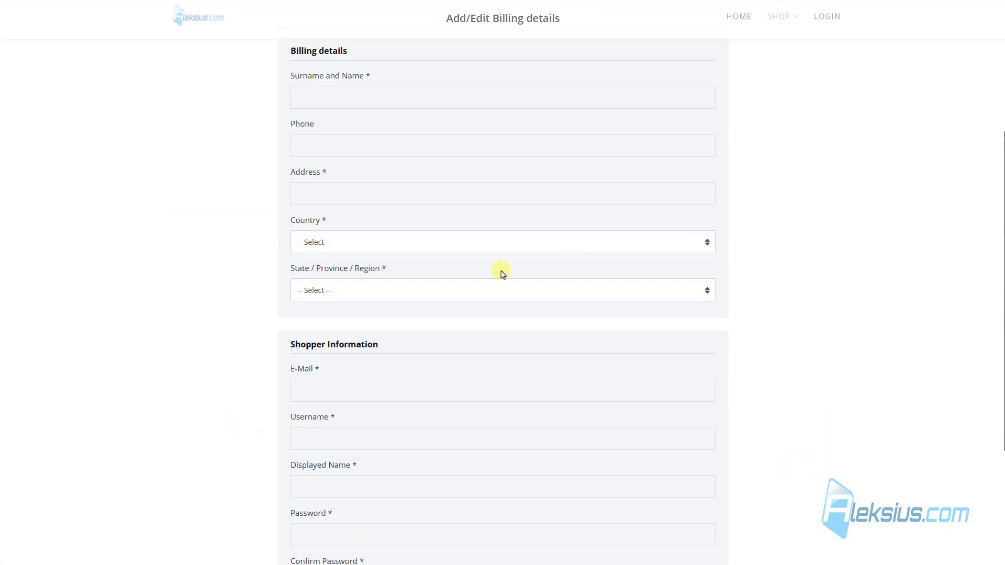
Step: Choose Ukraine as the billing country and find its region list empty
{"action": "left_click", "coordinate": [341, 241]}
{"action": "left_click", "coordinate": [244, 269]}
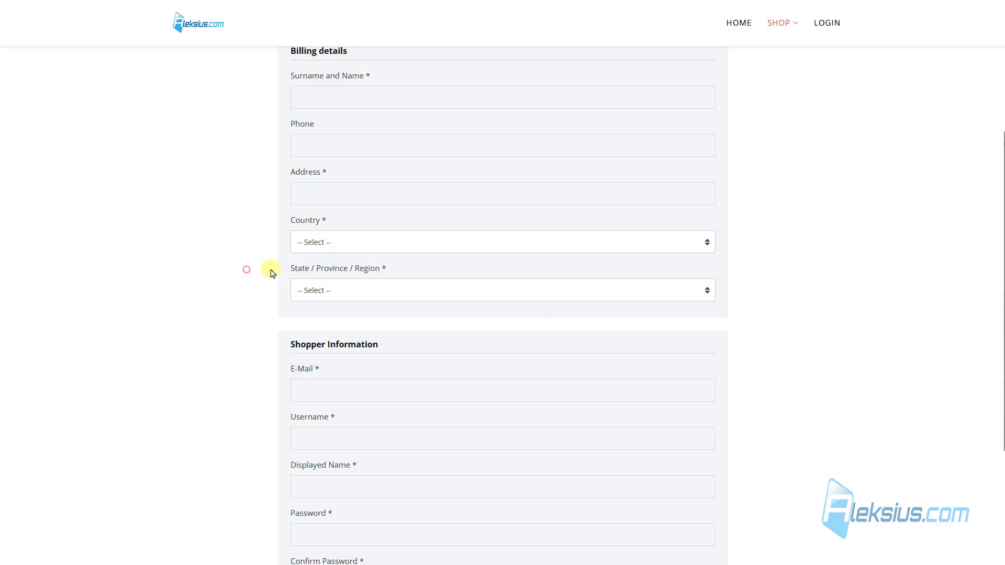
{"action": "left_click", "coordinate": [322, 243]}
{"action": "left_click", "coordinate": [328, 273]}
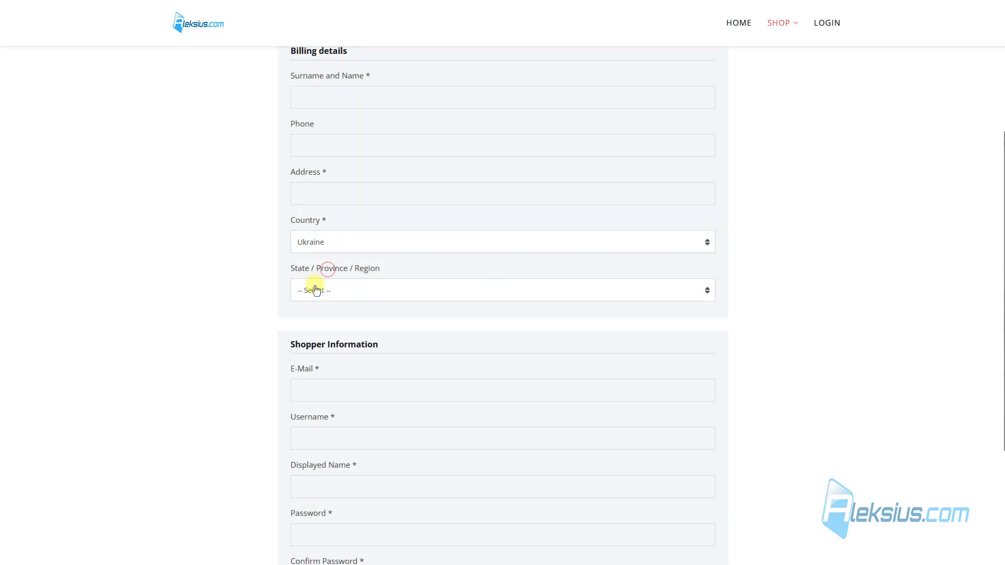
{"action": "left_click", "coordinate": [386, 290]}
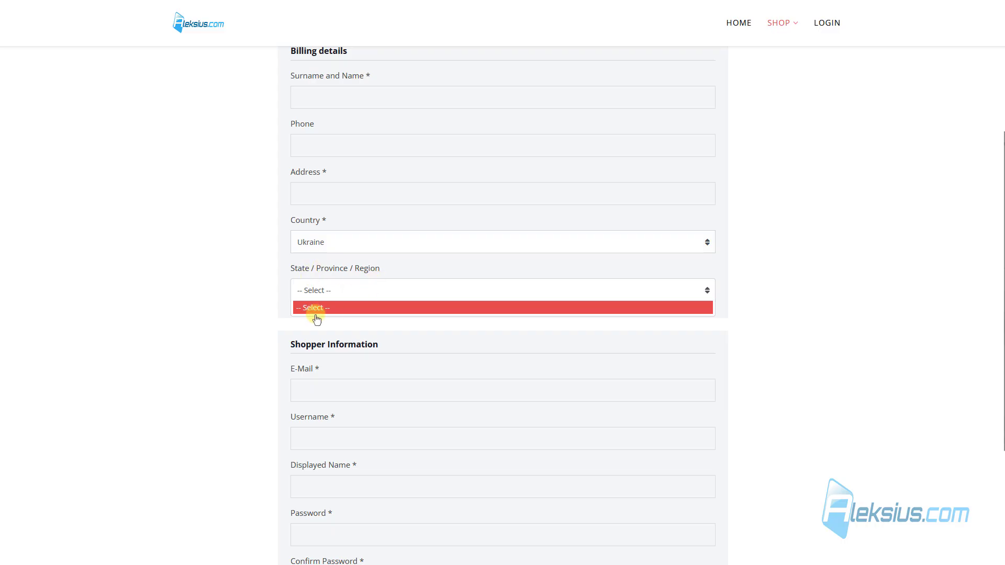
{"action": "left_click", "coordinate": [204, 232]}
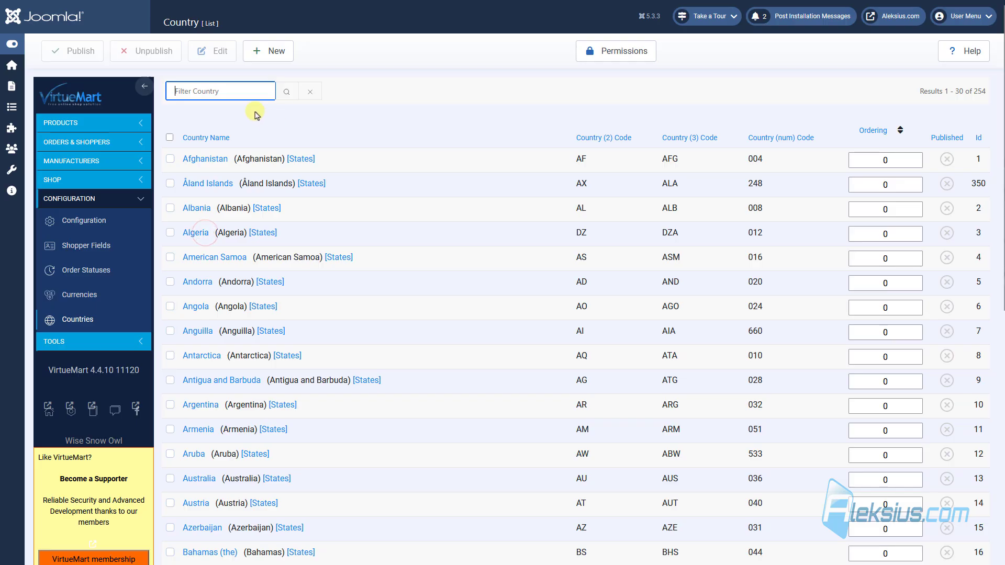
Step: Set Ukraine to Published, save & close, then filter the country list to 'Ukraine'
{"action": "left_click", "coordinate": [242, 96]}
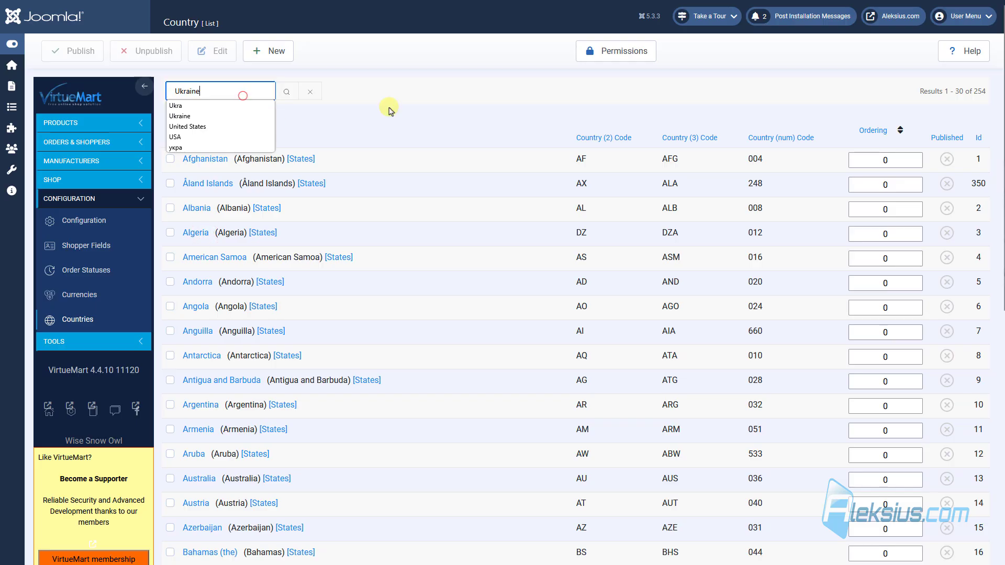
{"action": "left_click", "coordinate": [287, 93]}
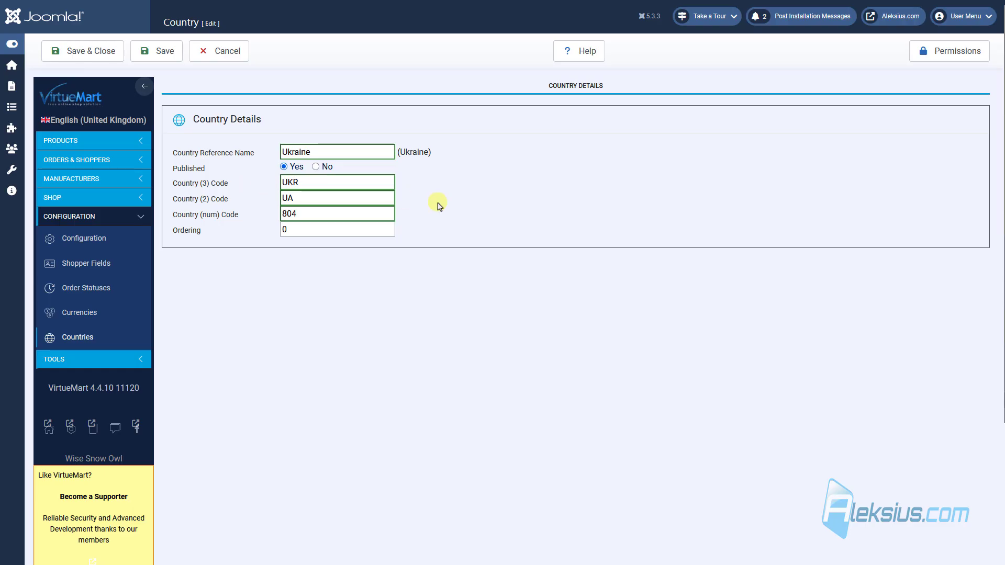
{"action": "left_click", "coordinate": [105, 54]}
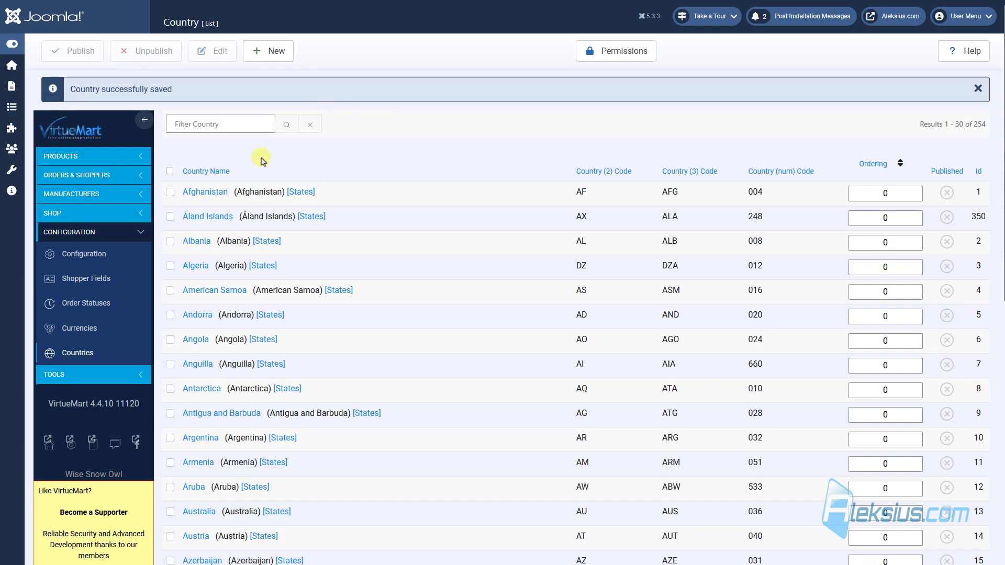
{"action": "left_click", "coordinate": [258, 125]}
{"action": "type", "text": "Ukraine"}
{"action": "key", "text": "Return"}
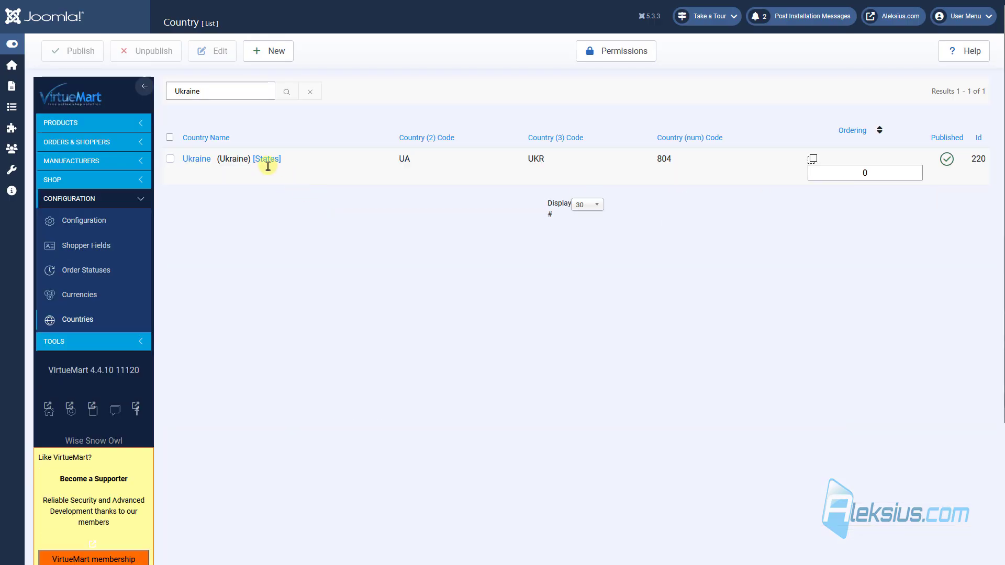
Step: Add a published Kyiv region to Ukraine with codes 32
{"action": "left_click", "coordinate": [267, 159]}
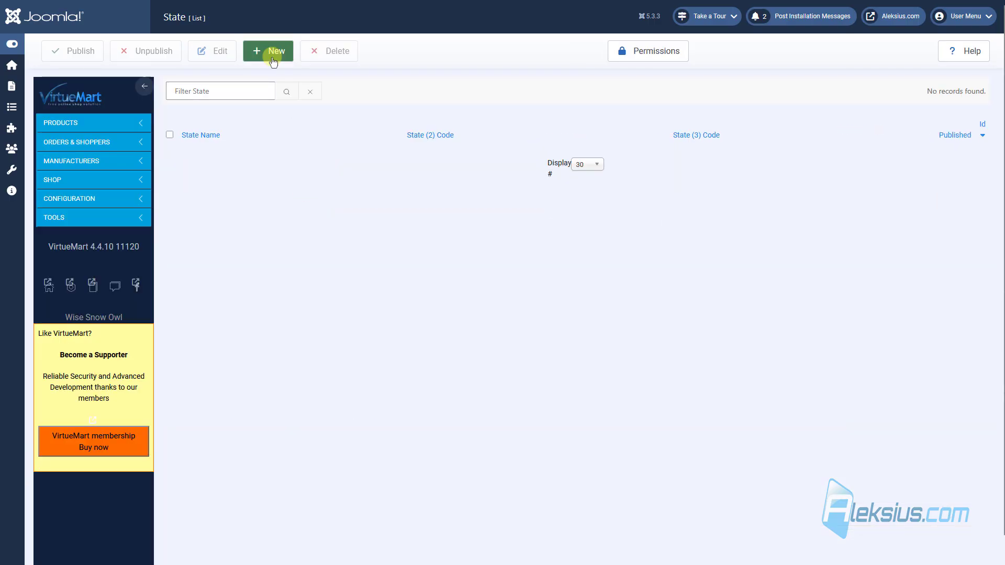
{"action": "left_click", "coordinate": [272, 57]}
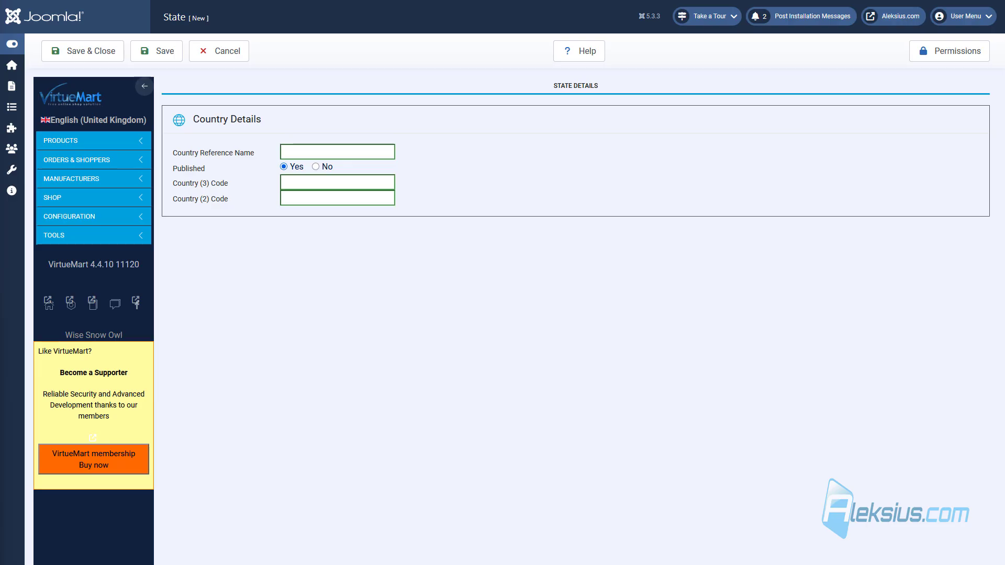
{"action": "left_click", "coordinate": [318, 151]}
{"action": "type", "text": "Kyiv region"}
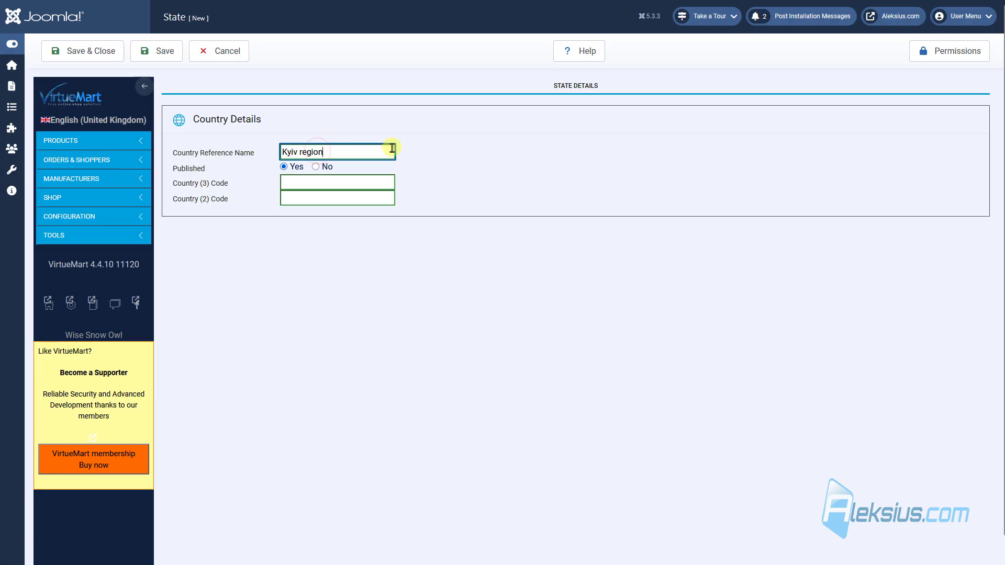
{"action": "left_click", "coordinate": [485, 185]}
{"action": "left_click", "coordinate": [350, 182]}
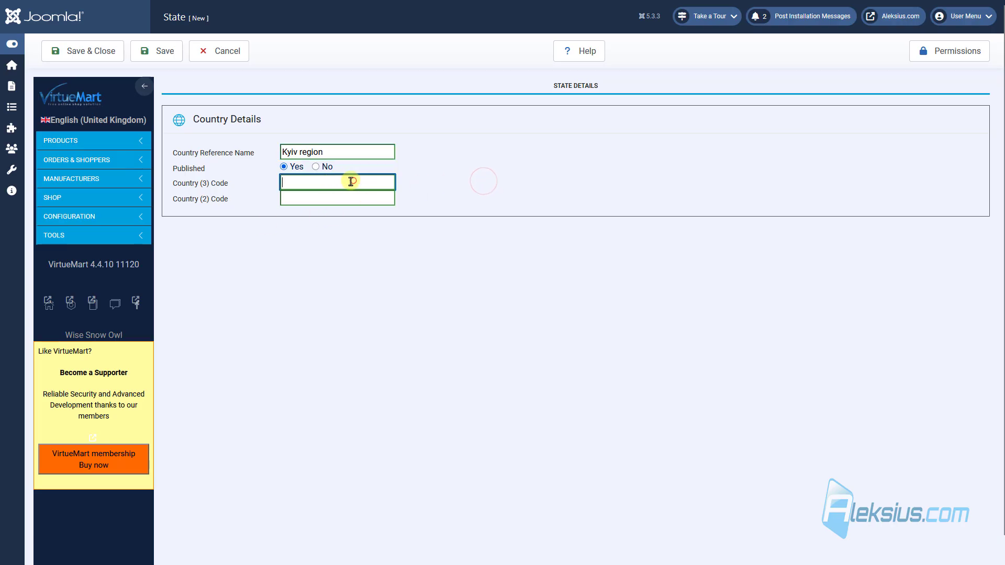
{"action": "left_click", "coordinate": [319, 199]}
{"action": "type", "text": "3"}
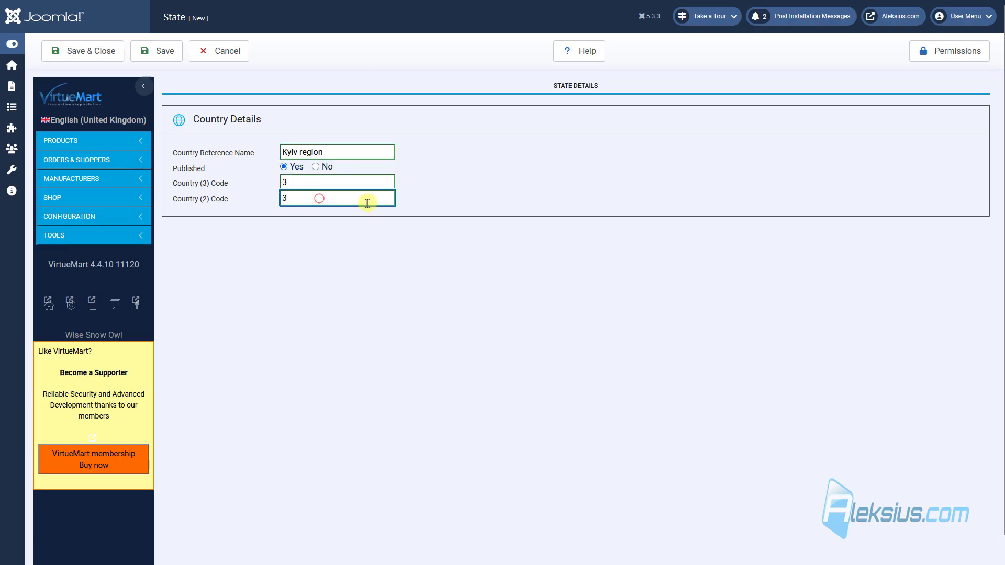
{"action": "left_click", "coordinate": [287, 182]}
{"action": "type", "text": "2"}
{"action": "left_click", "coordinate": [332, 198]}
{"action": "type", "text": "2"}
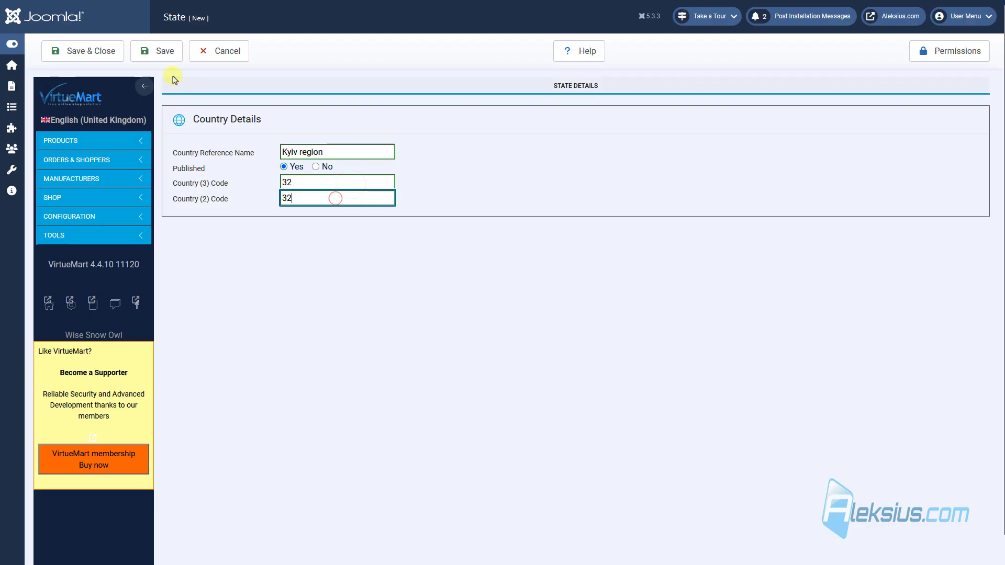
{"action": "left_click", "coordinate": [89, 61]}
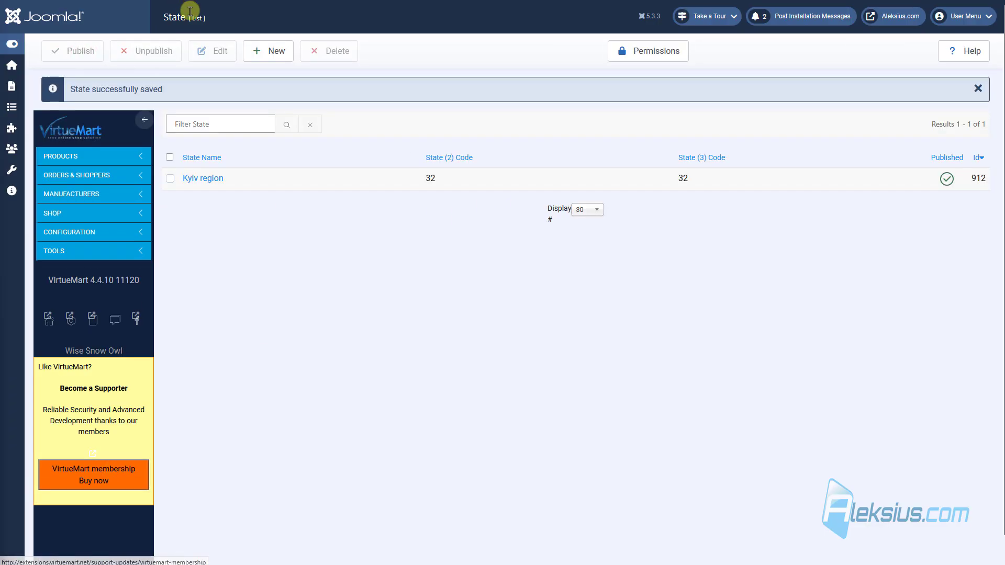
Step: Add a published Kharkiv region to Ukraine with codes 63
{"action": "left_click", "coordinate": [277, 59]}
{"action": "left_click", "coordinate": [303, 152]}
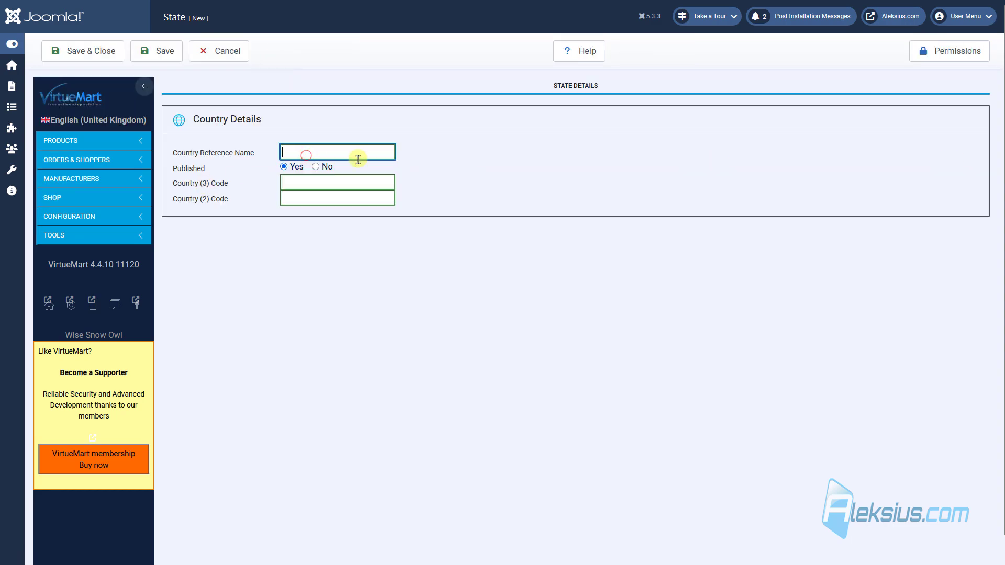
{"action": "type", "text": "Kharkiv region"}
{"action": "left_click", "coordinate": [330, 182]}
{"action": "type", "text": "63"}
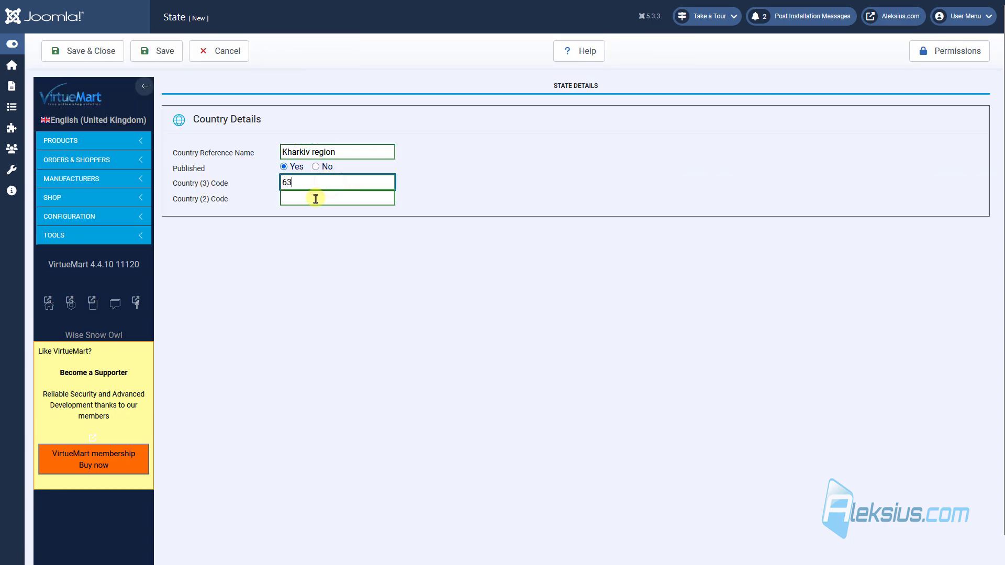
{"action": "left_click", "coordinate": [314, 198]}
{"action": "type", "text": "63"}
{"action": "left_click", "coordinate": [94, 57]}
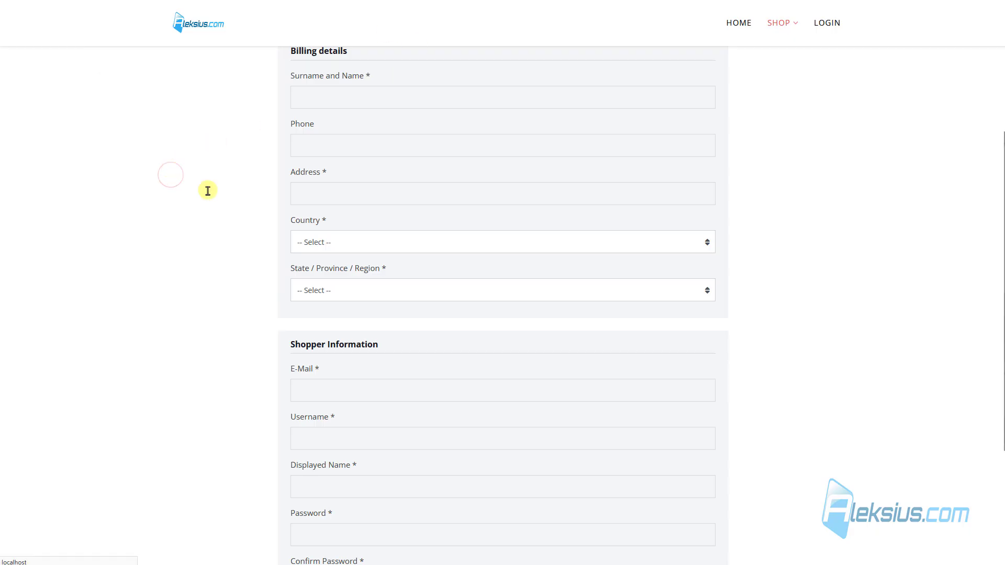
Step: Confirm Ukraine's regions in the checkout dropdown, then return to Configuration > Countries
{"action": "left_click", "coordinate": [321, 242]}
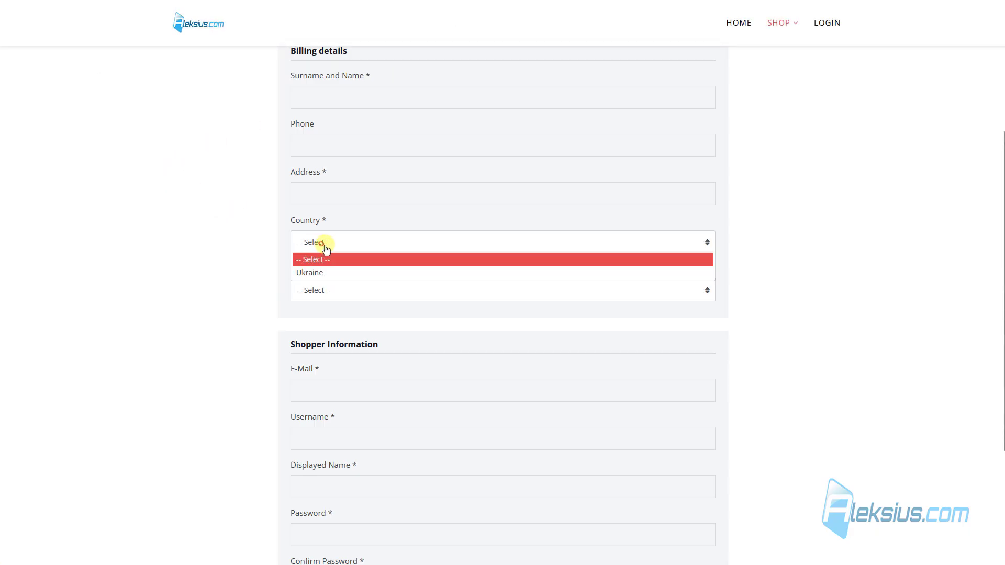
{"action": "left_click", "coordinate": [318, 272]}
{"action": "left_click", "coordinate": [327, 291]}
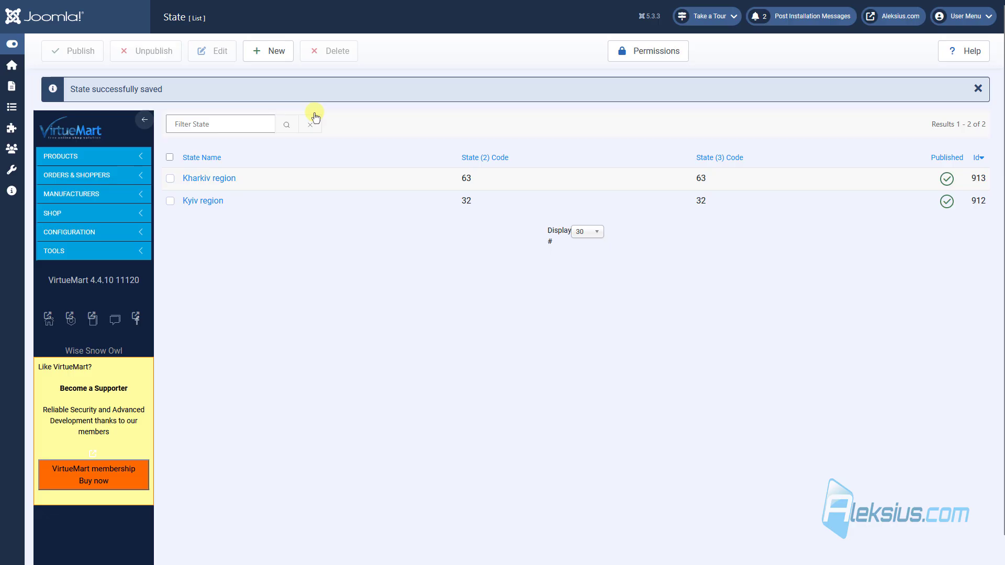
{"action": "left_click", "coordinate": [124, 232]}
{"action": "left_click", "coordinate": [74, 355]}
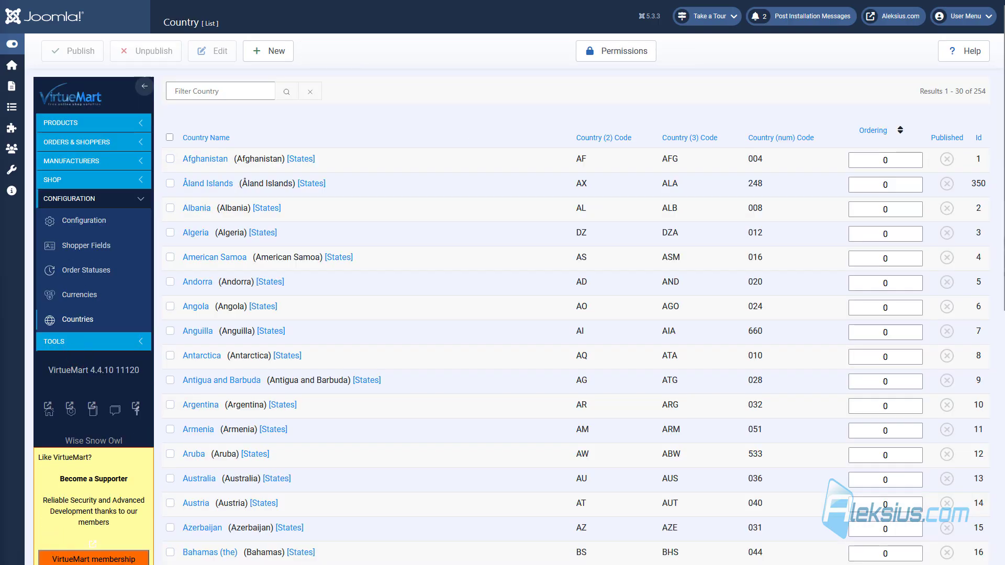
Step: Filter Countries to United States of America and publish it
{"action": "left_click", "coordinate": [213, 89]}
{"action": "type", "text": "United States of America"}
{"action": "key", "text": "Return"}
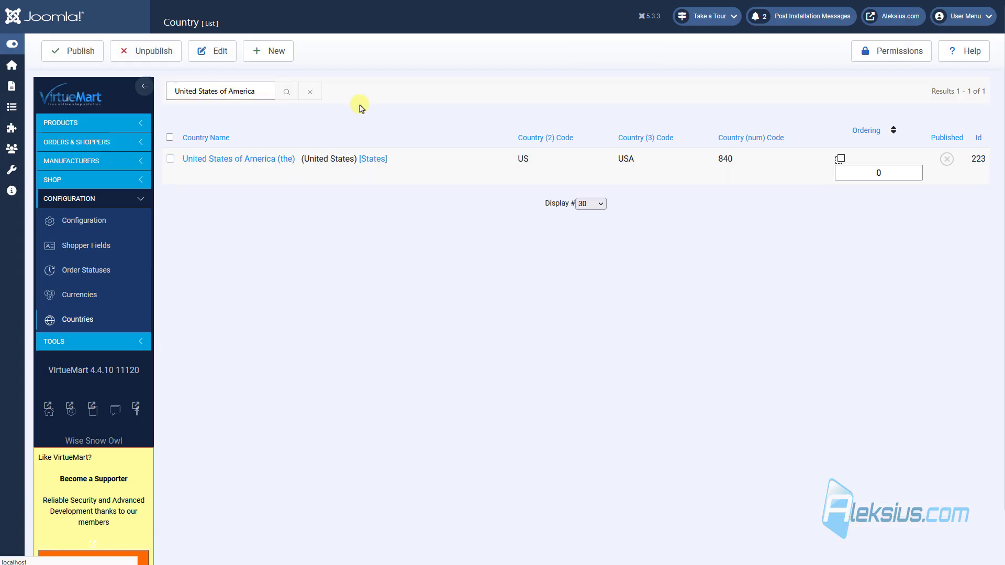
{"action": "left_click", "coordinate": [947, 156]}
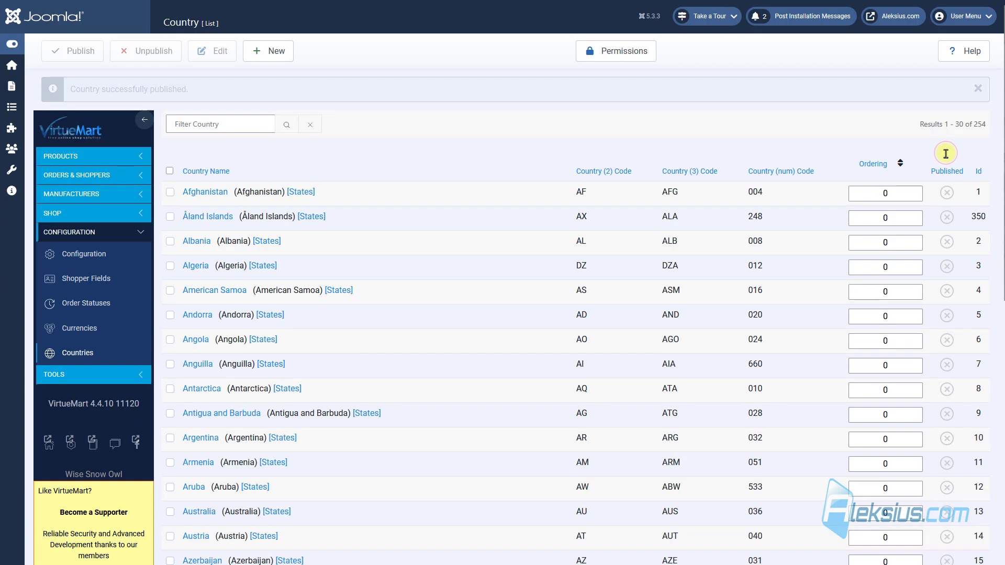
Step: Filter again to United States of America and view its list of states
{"action": "left_click", "coordinate": [199, 131]}
{"action": "type", "text": "United States of America"}
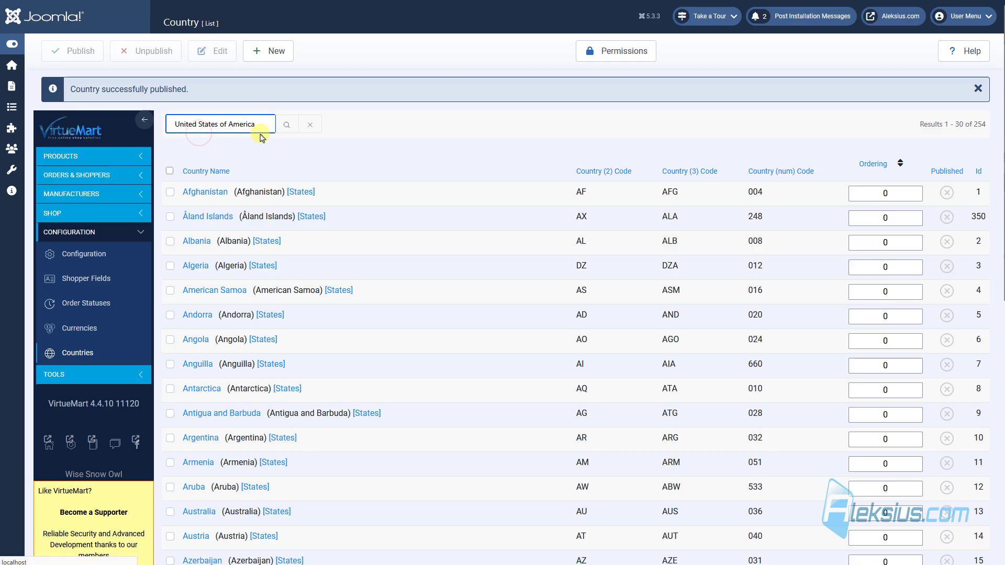
{"action": "key", "text": "Return"}
{"action": "left_click", "coordinate": [372, 159]}
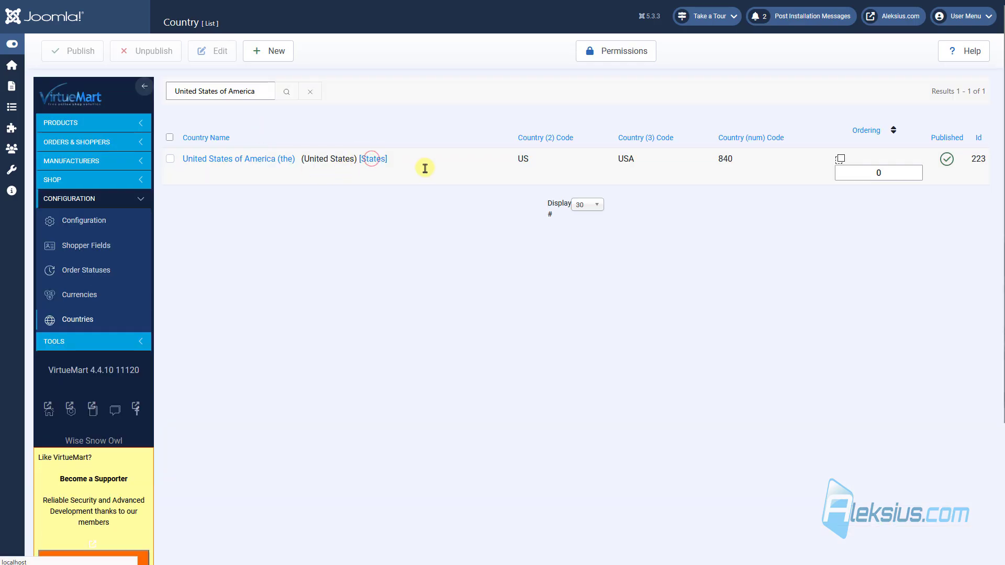
{"action": "scroll", "coordinate": [326, 173], "scroll_direction": "down", "scroll_amount": 15}
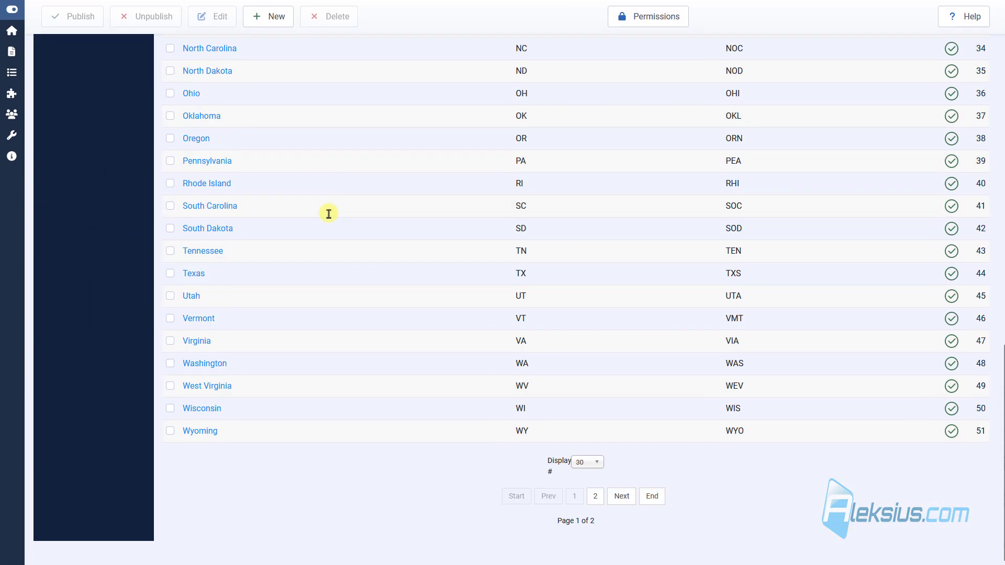
{"action": "scroll", "coordinate": [329, 215], "scroll_direction": "up", "scroll_amount": 7}
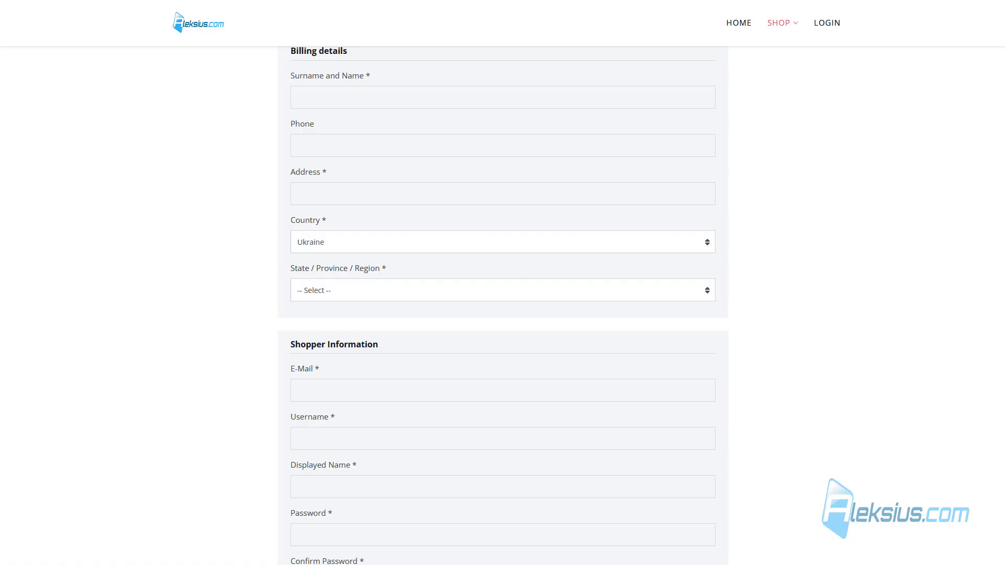
Step: In checkout, check Ukraine's regions and the US states in the State dropdown
{"action": "left_click", "coordinate": [371, 243]}
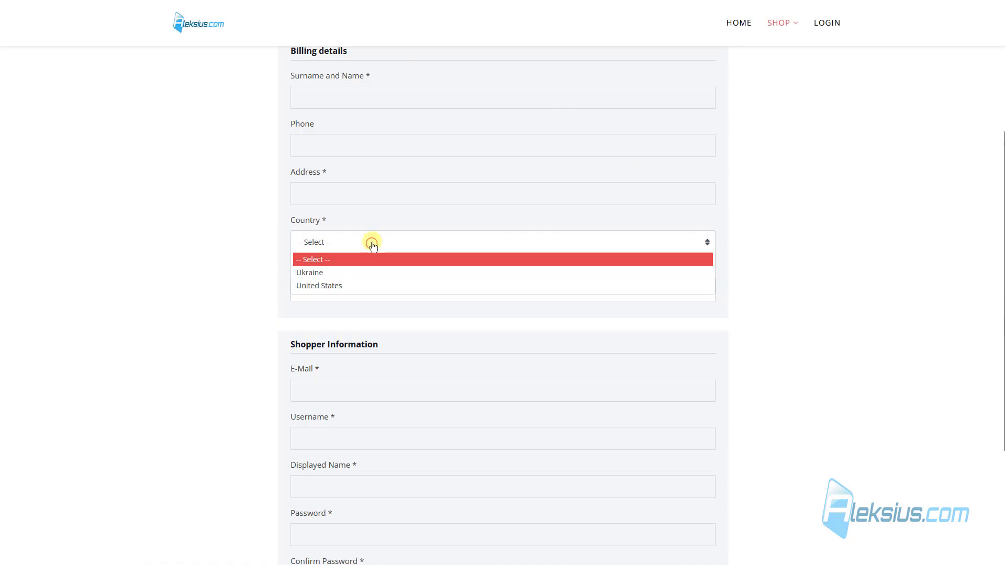
{"action": "left_click", "coordinate": [361, 272]}
{"action": "left_click", "coordinate": [359, 289]}
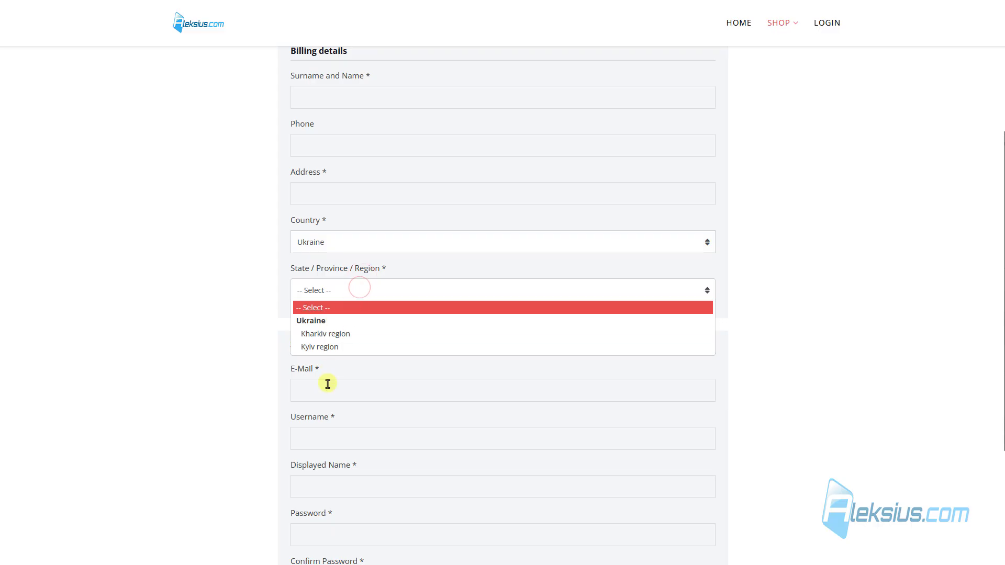
{"action": "left_click", "coordinate": [364, 244]}
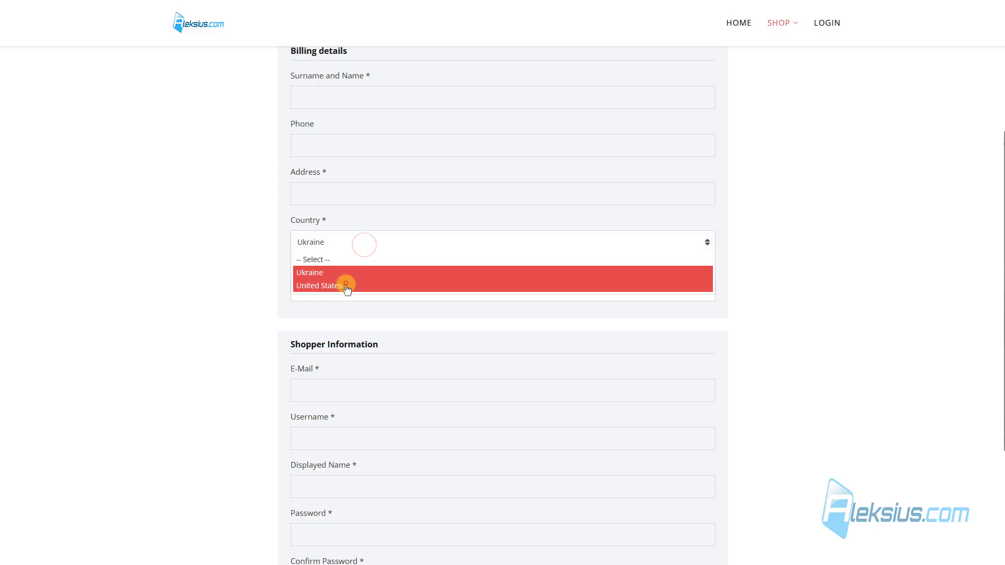
{"action": "left_click", "coordinate": [347, 286]}
{"action": "left_click", "coordinate": [366, 291]}
{"action": "scroll", "coordinate": [384, 359], "scroll_direction": "down", "scroll_amount": 4}
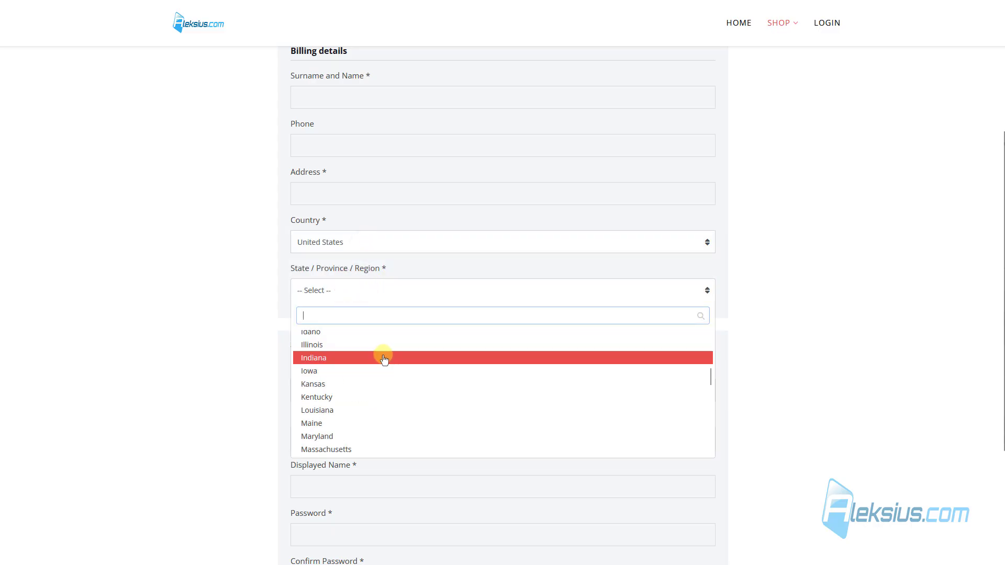
{"action": "scroll", "coordinate": [384, 360], "scroll_direction": "down", "scroll_amount": 5}
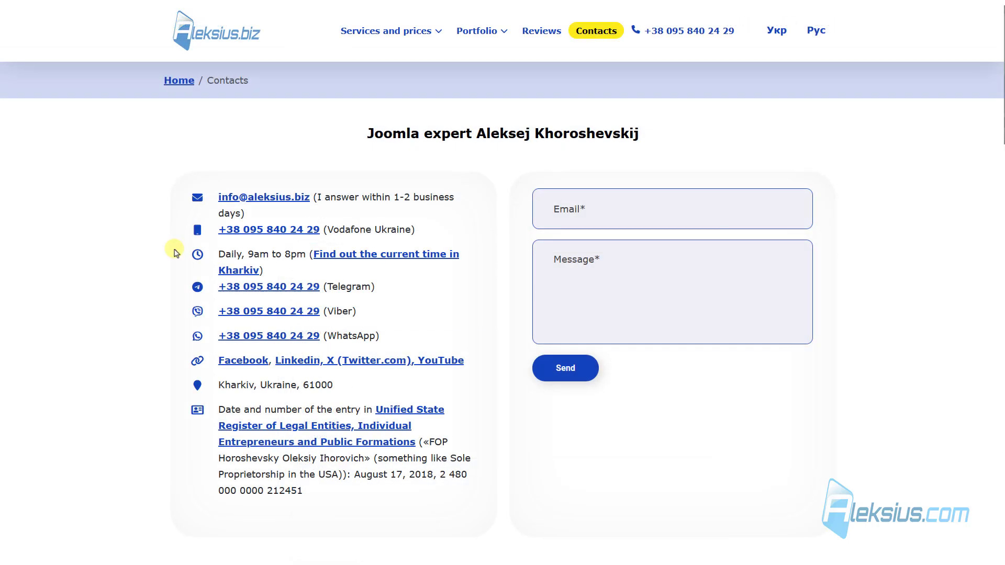